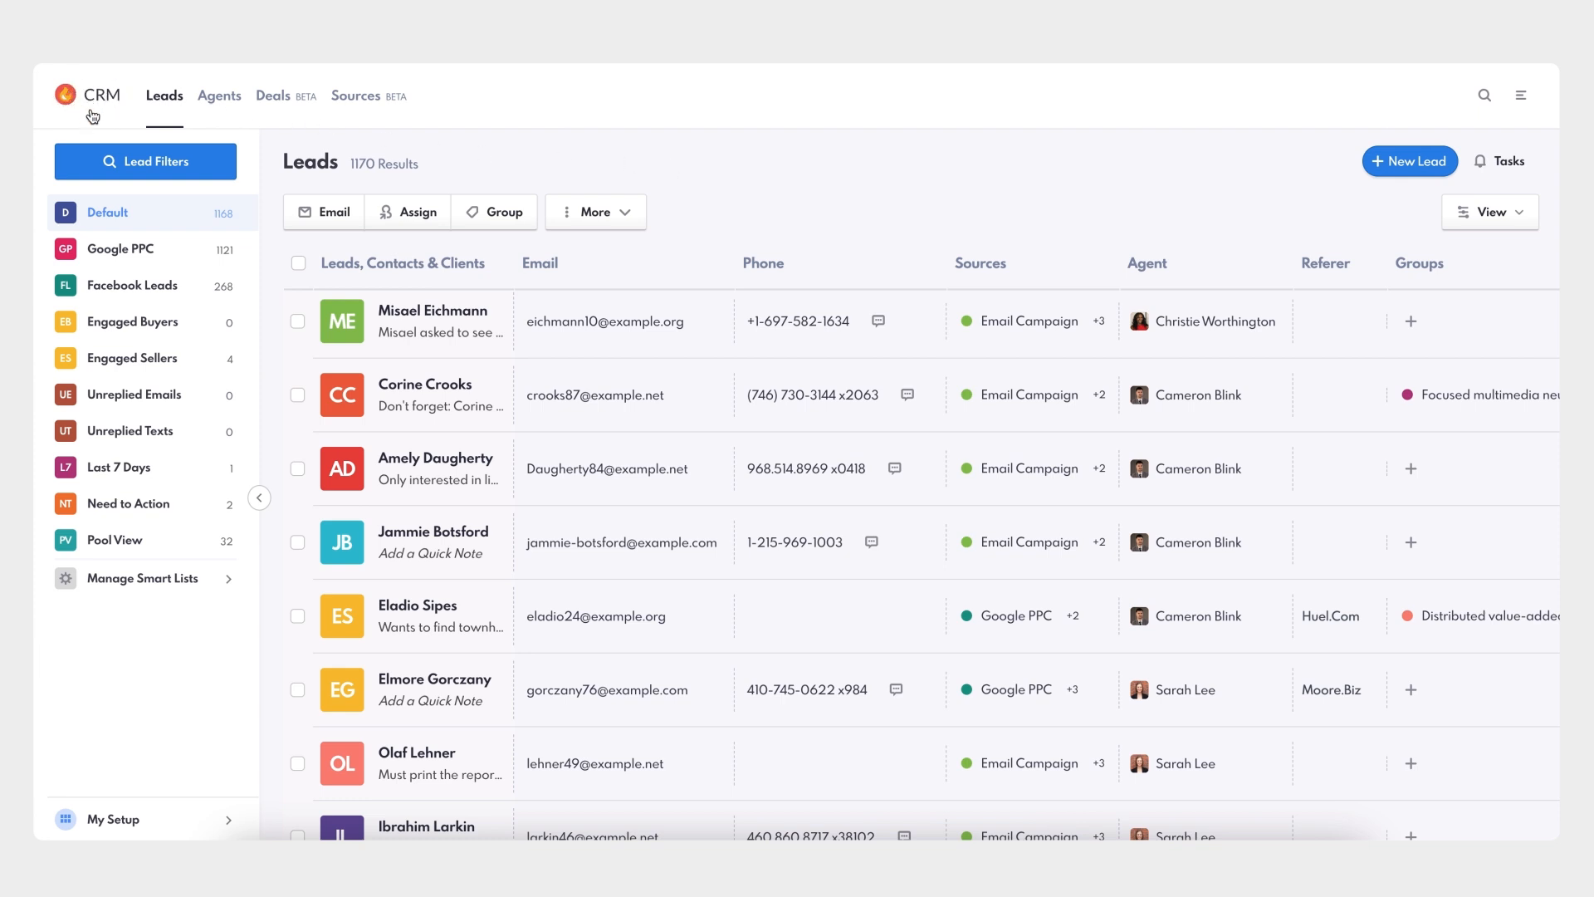
# - Go from the leads list to the Deals page
pyautogui.click(284, 108)
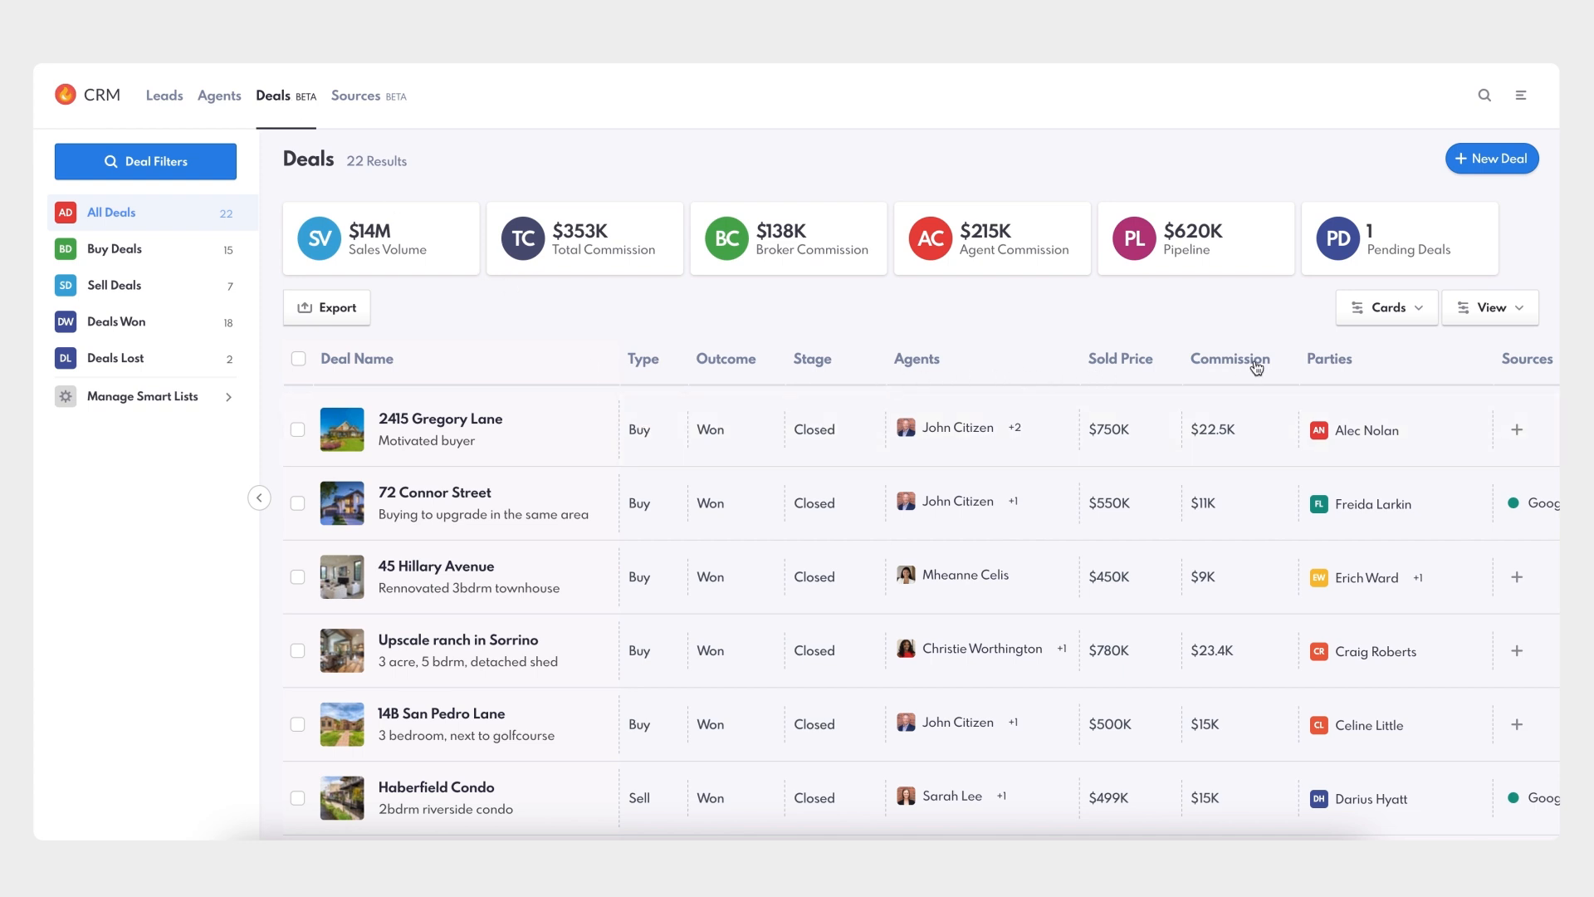
pyautogui.hscroll(2, 1257, 367)
pyautogui.hscroll(-2, 1257, 367)
# - Build a new summary card set with Total, Broker and Agent Commission cards
pyautogui.click(1418, 311)
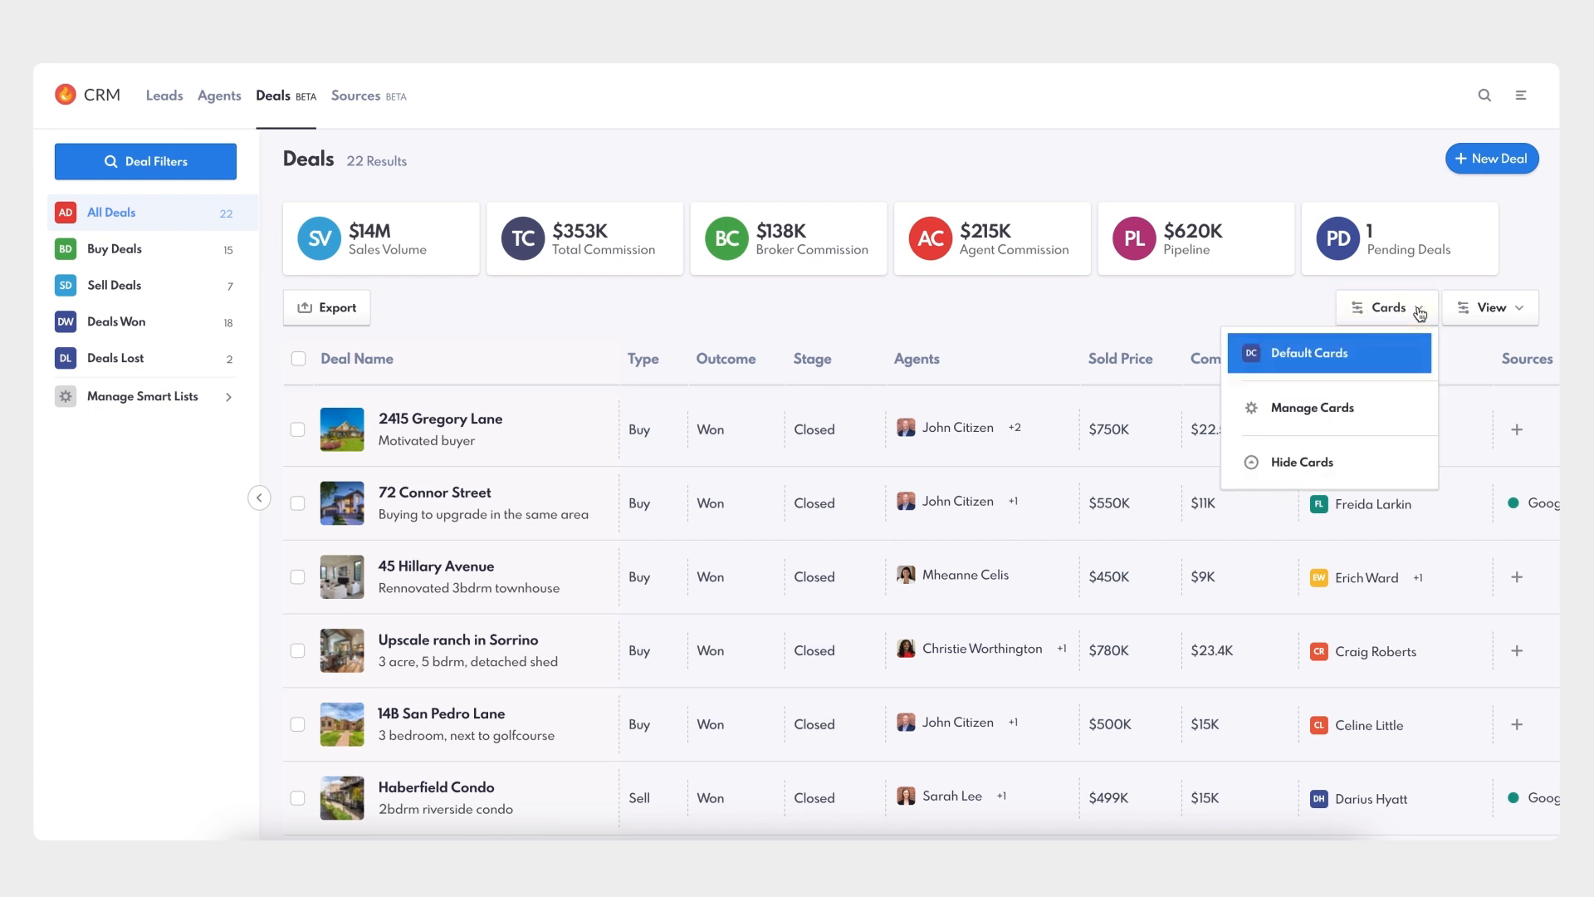
pyautogui.click(1343, 415)
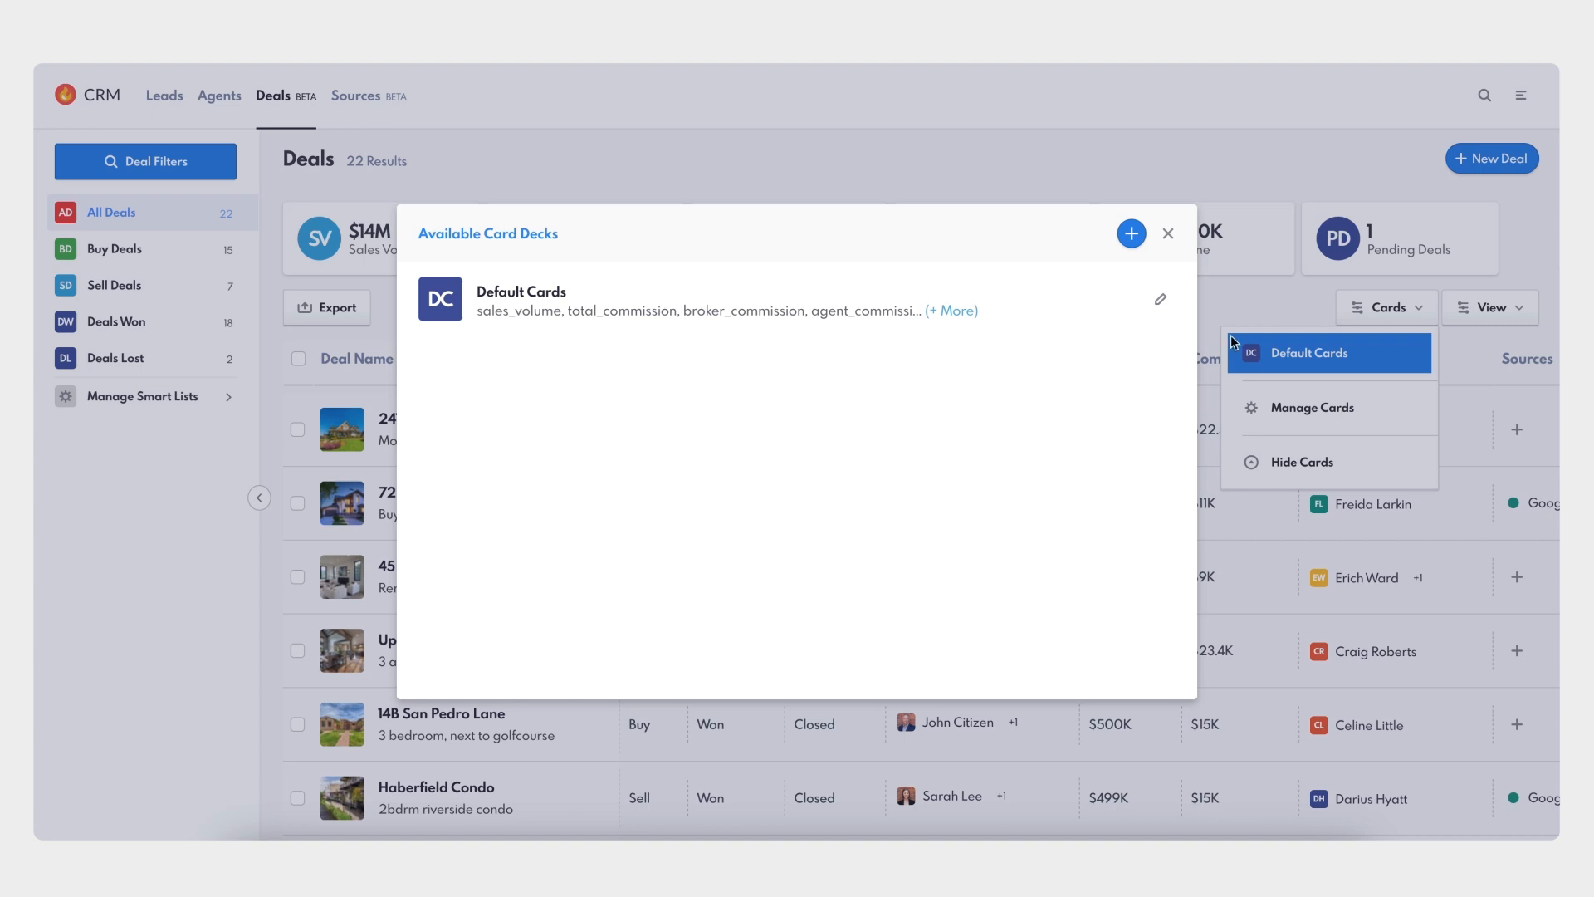
pyautogui.click(1131, 235)
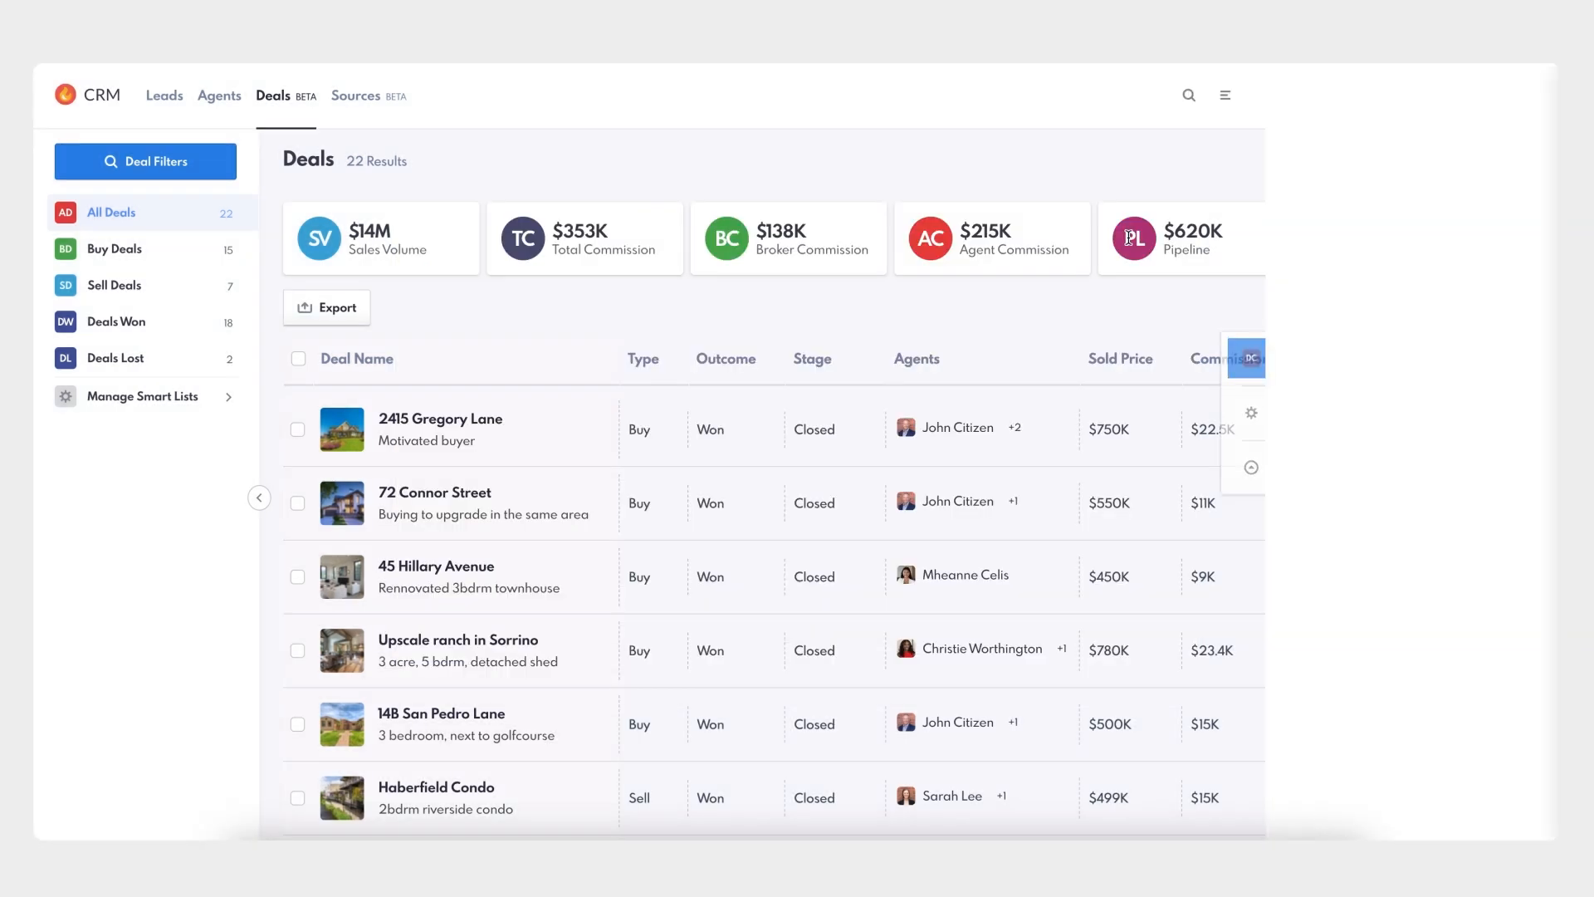
pyautogui.click(1523, 144)
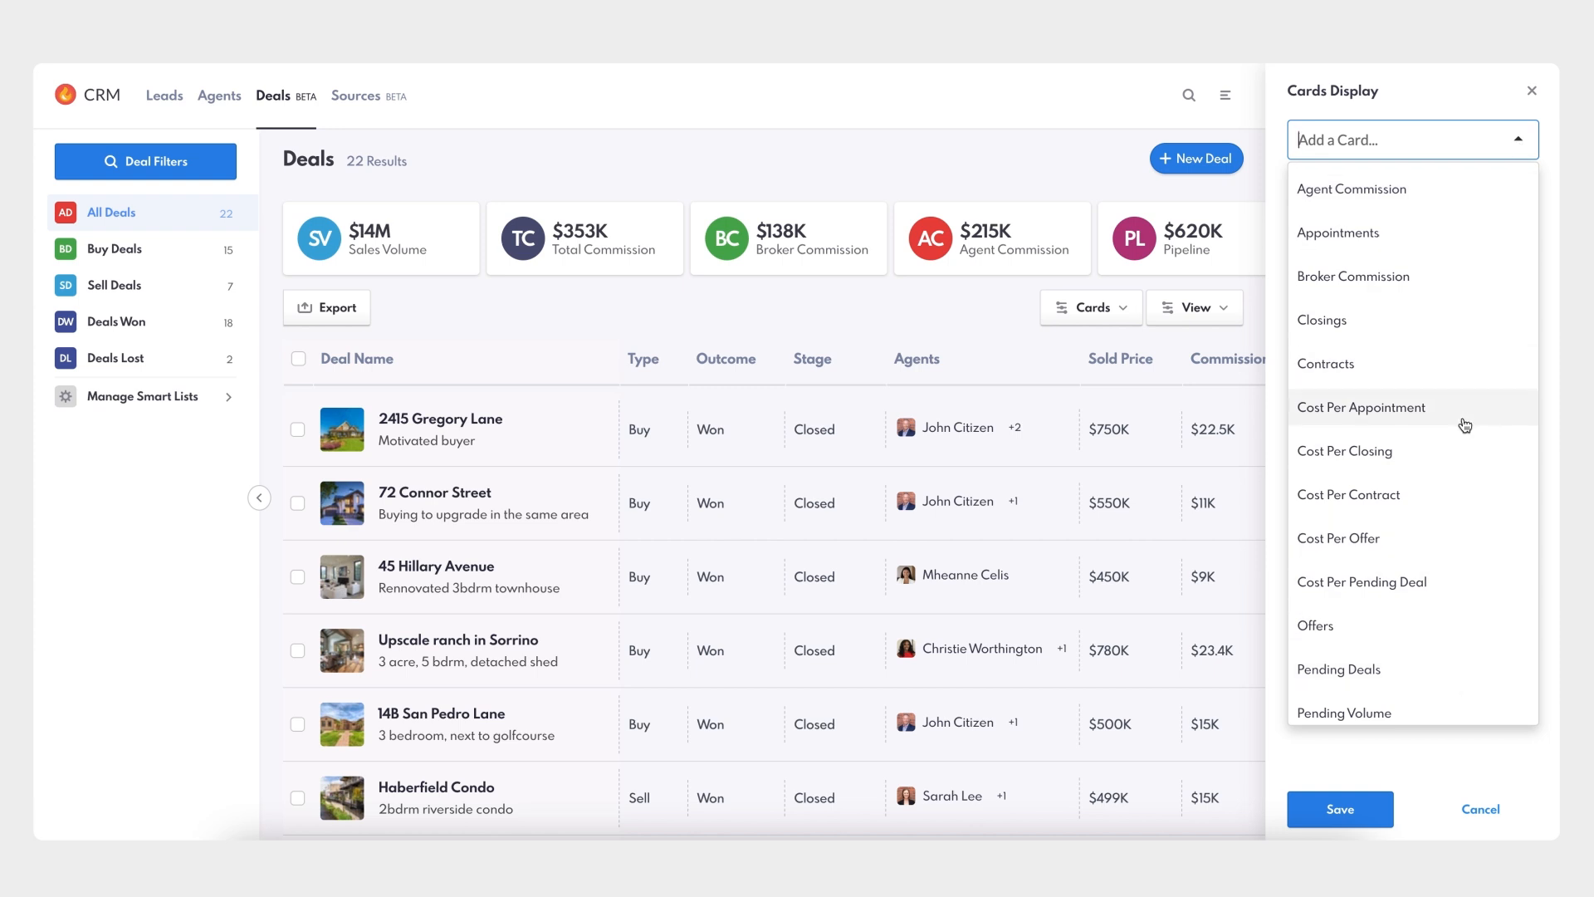
pyautogui.scroll(-3, 1463, 402)
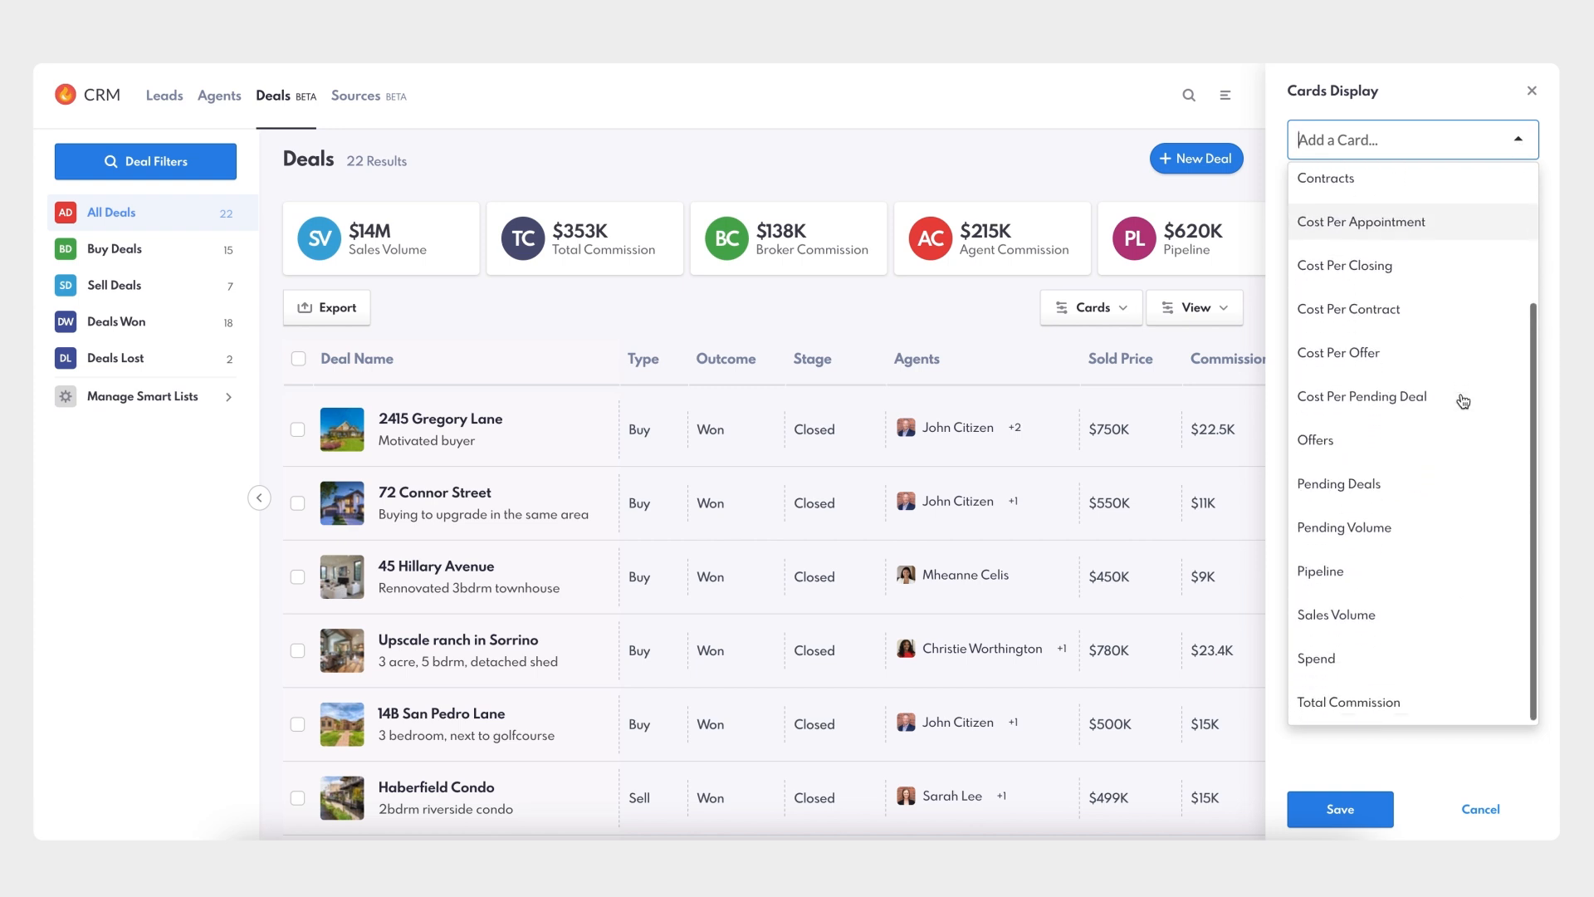
pyautogui.click(1410, 698)
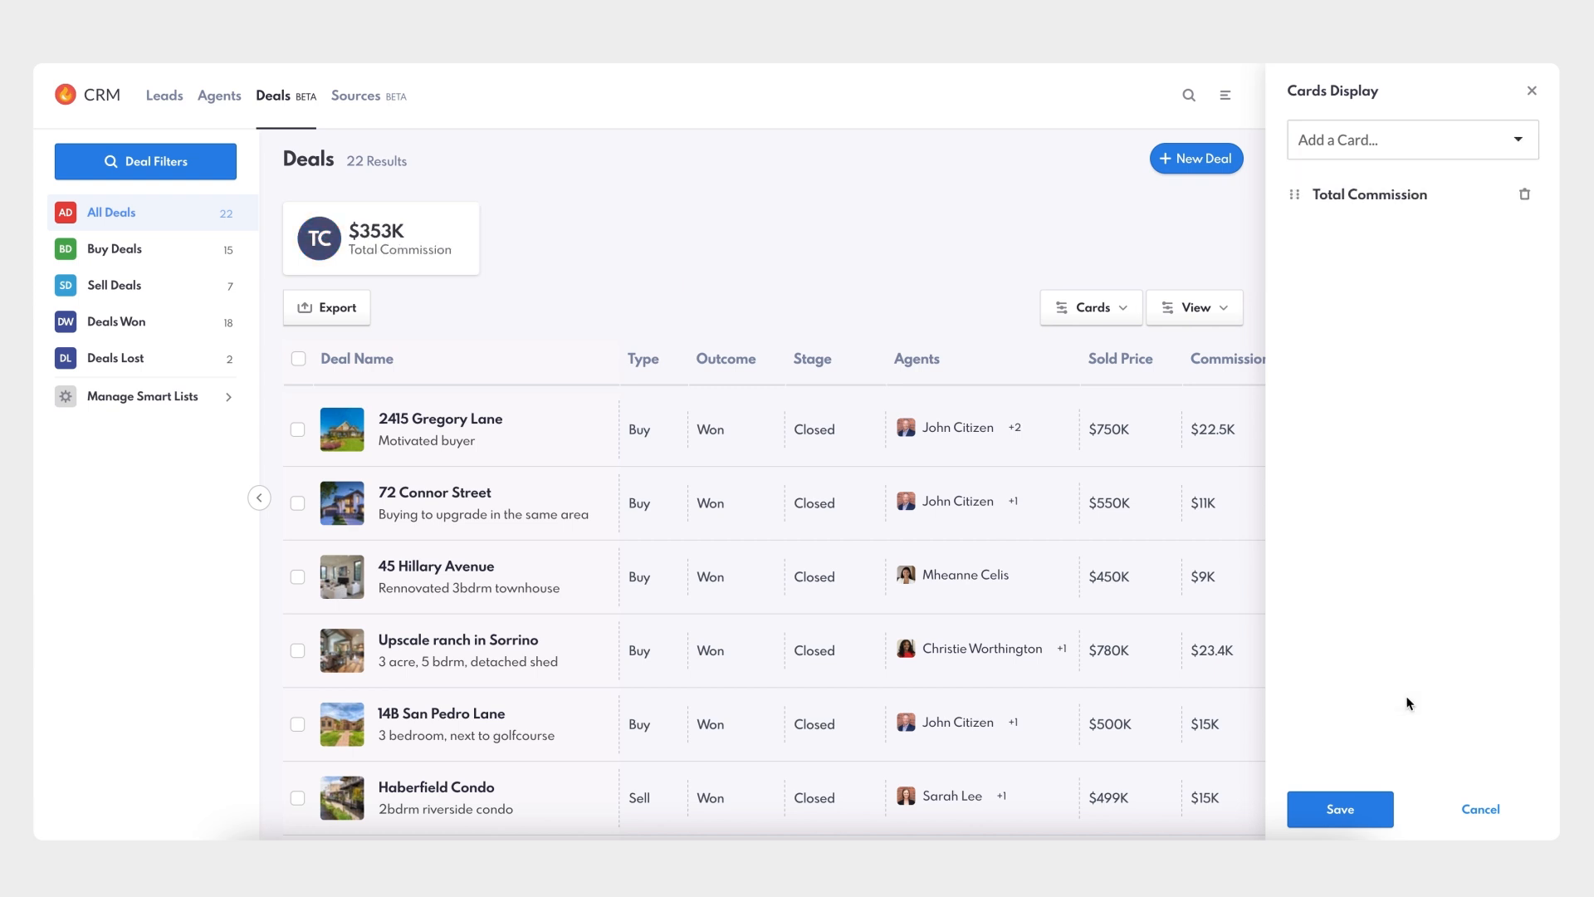
pyautogui.click(1514, 153)
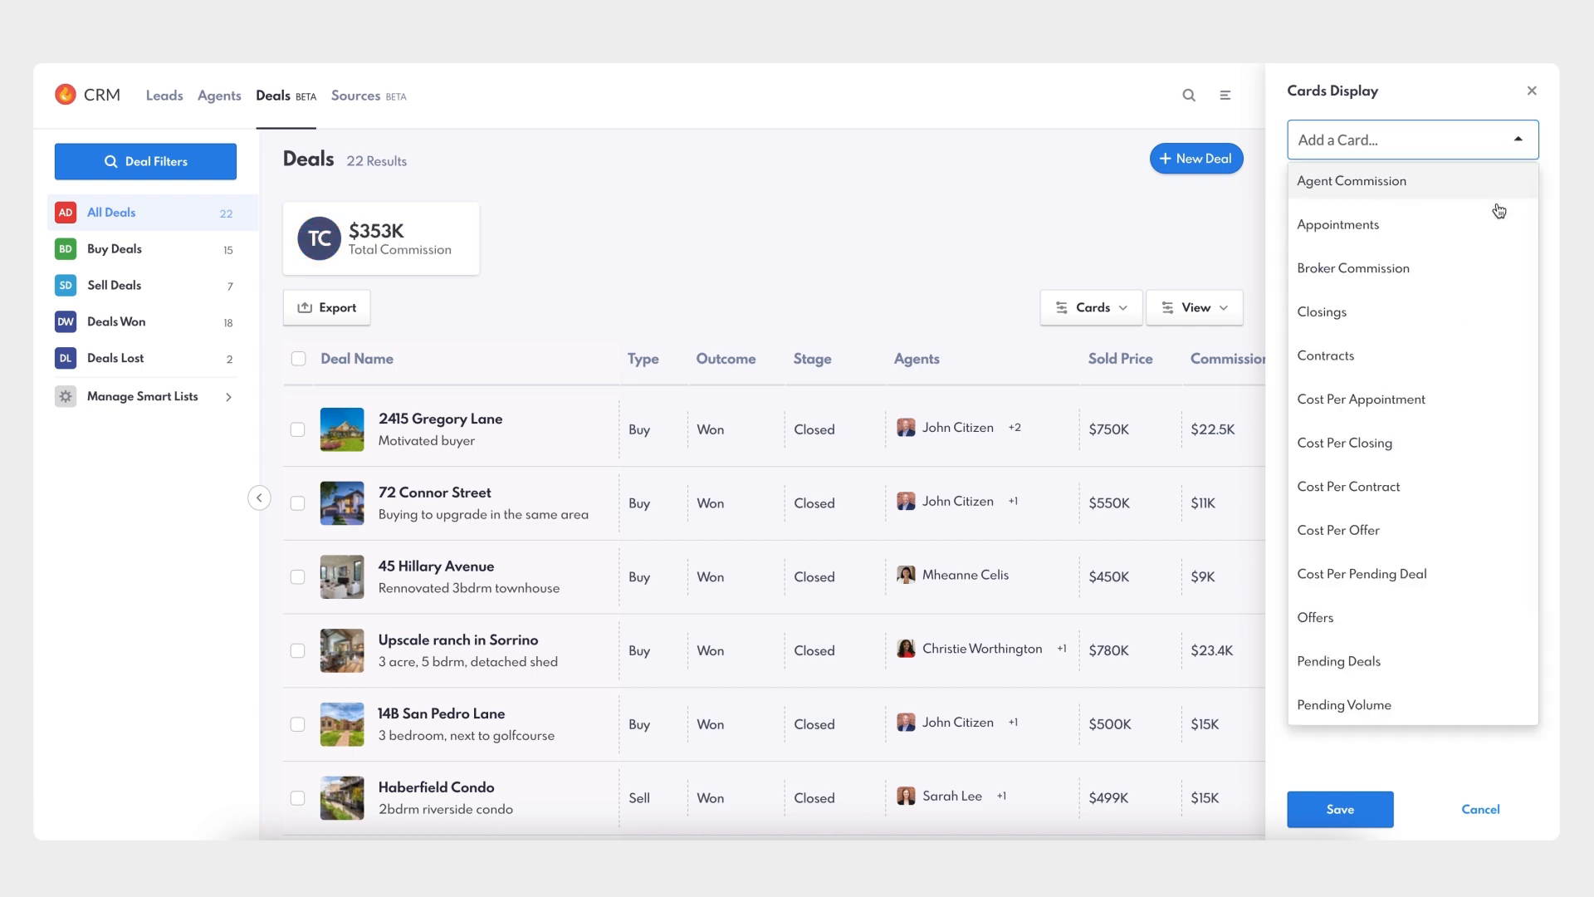
pyautogui.click(1485, 266)
pyautogui.click(1513, 140)
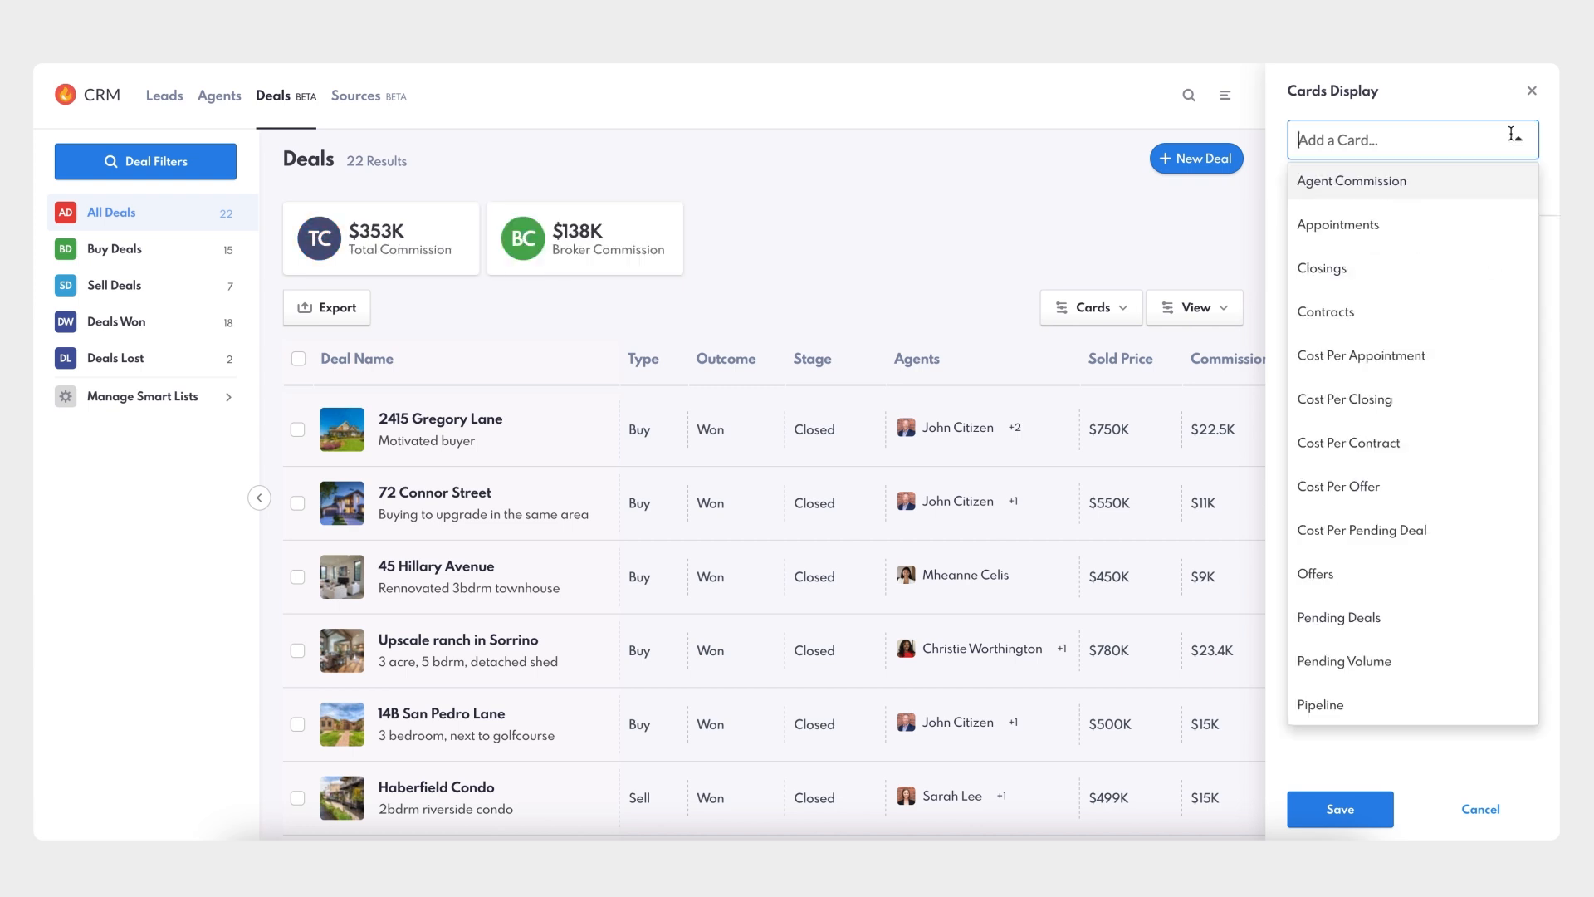
pyautogui.click(1493, 188)
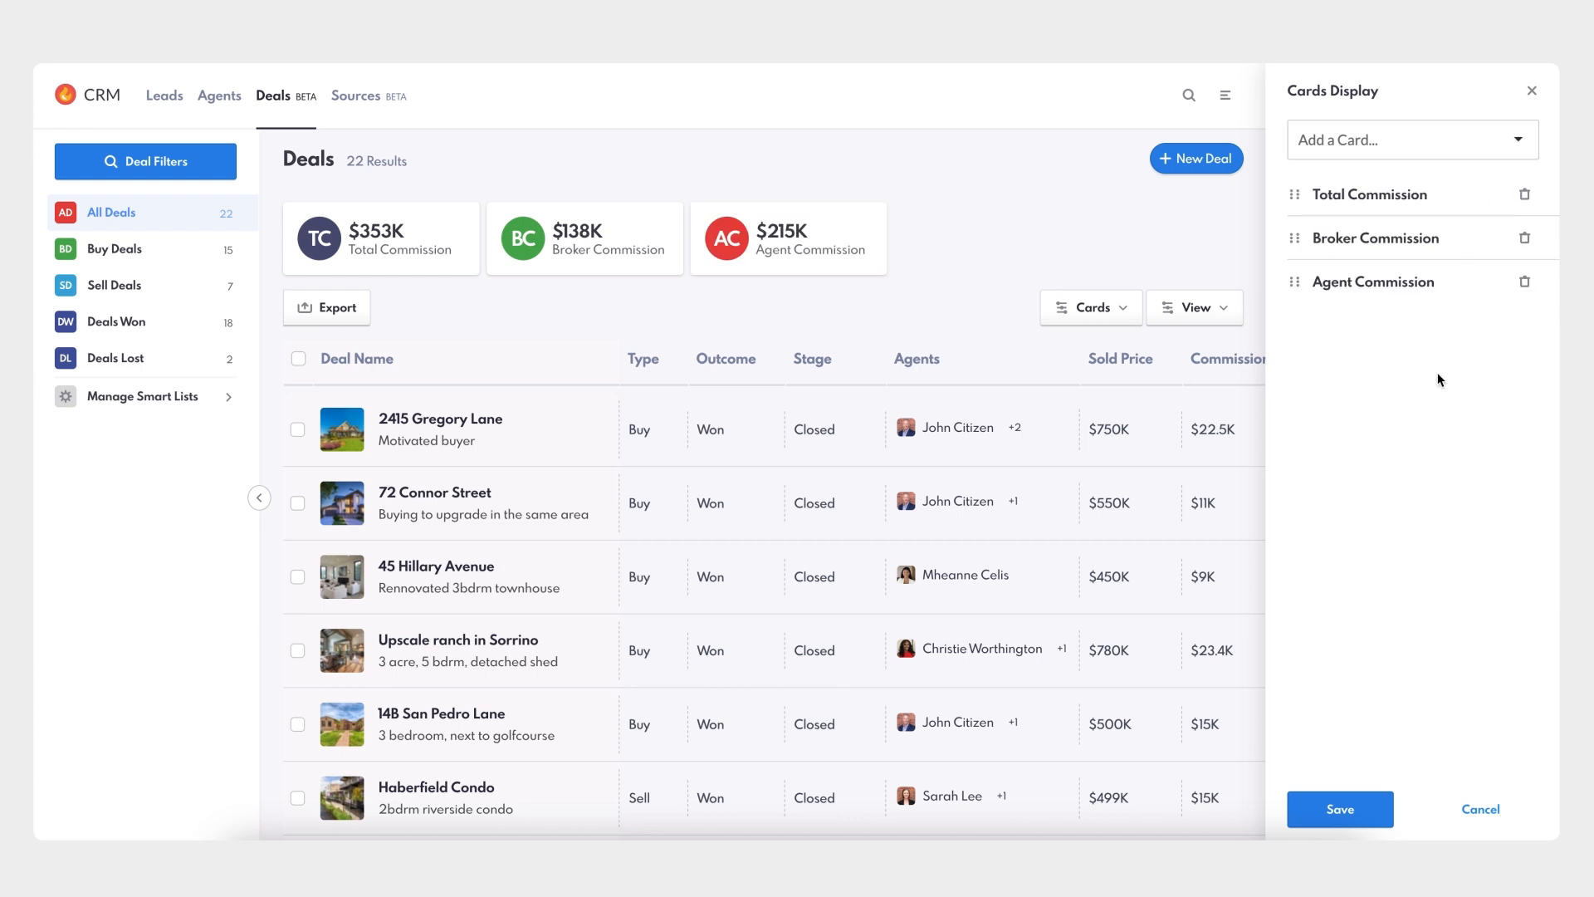
pyautogui.click(1339, 810)
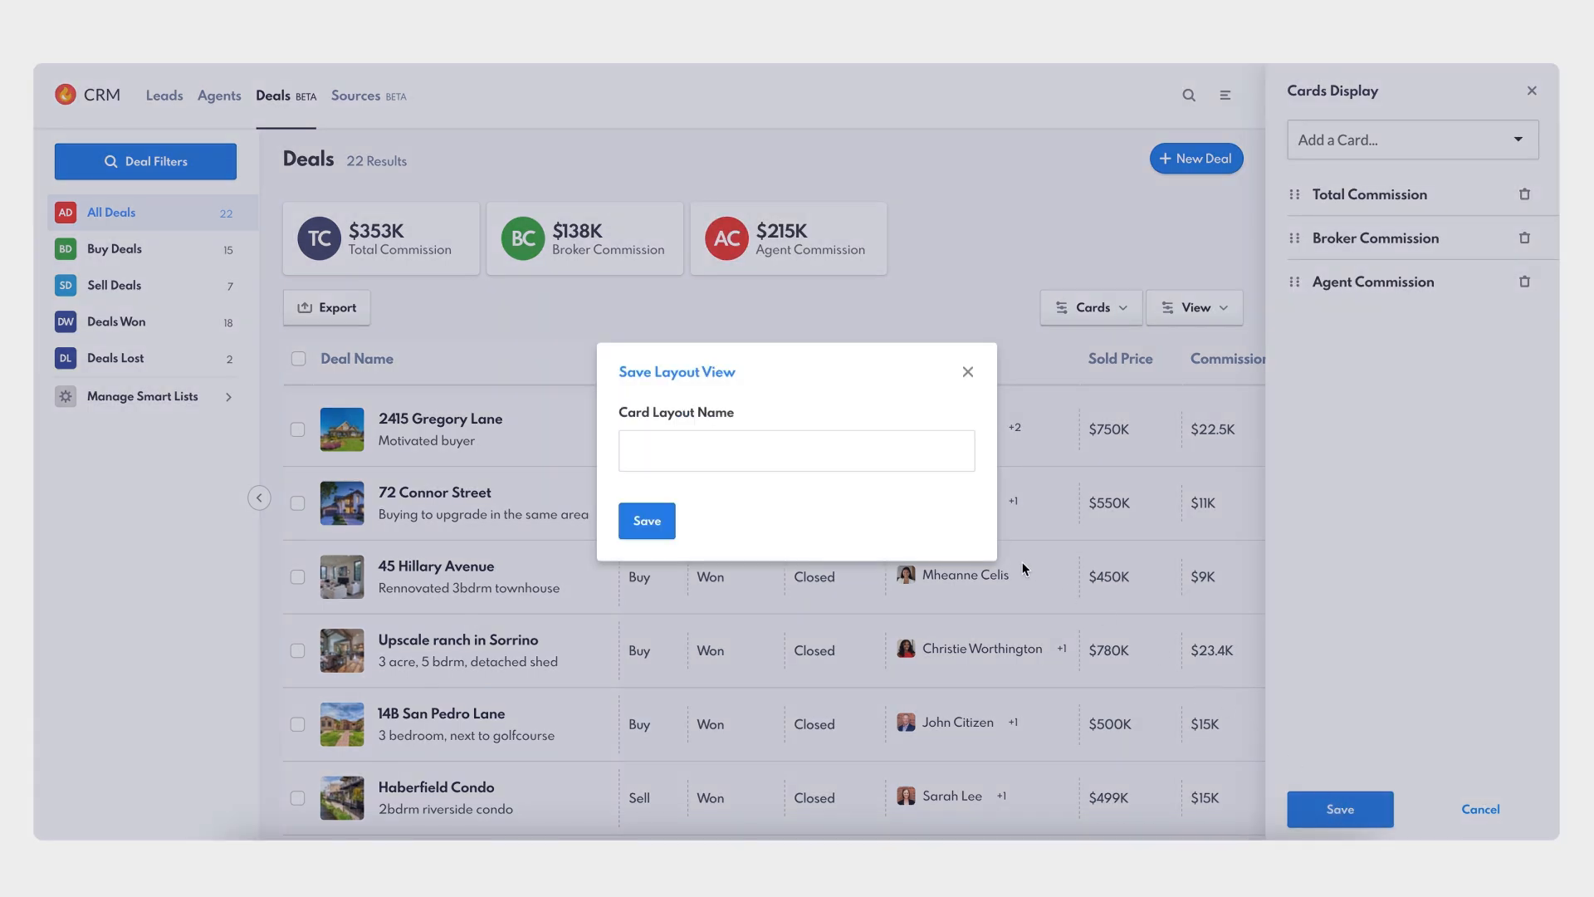
# - Save the card layout under the name 'Commissions Total'
pyautogui.click(867, 457)
pyautogui.write('Commissions Total')
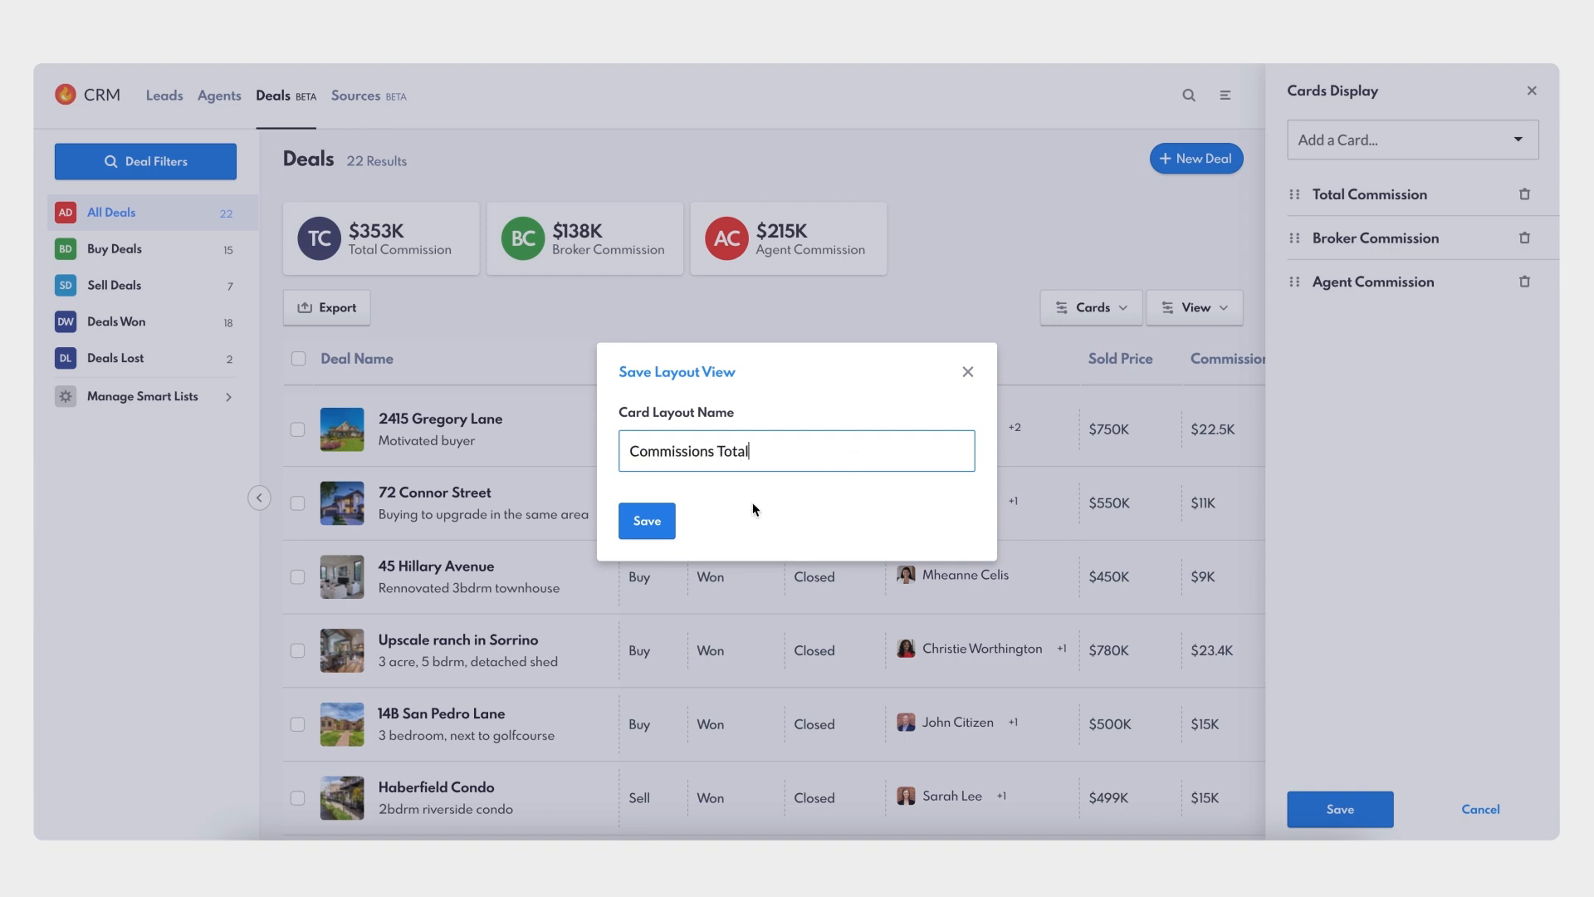
pyautogui.click(656, 522)
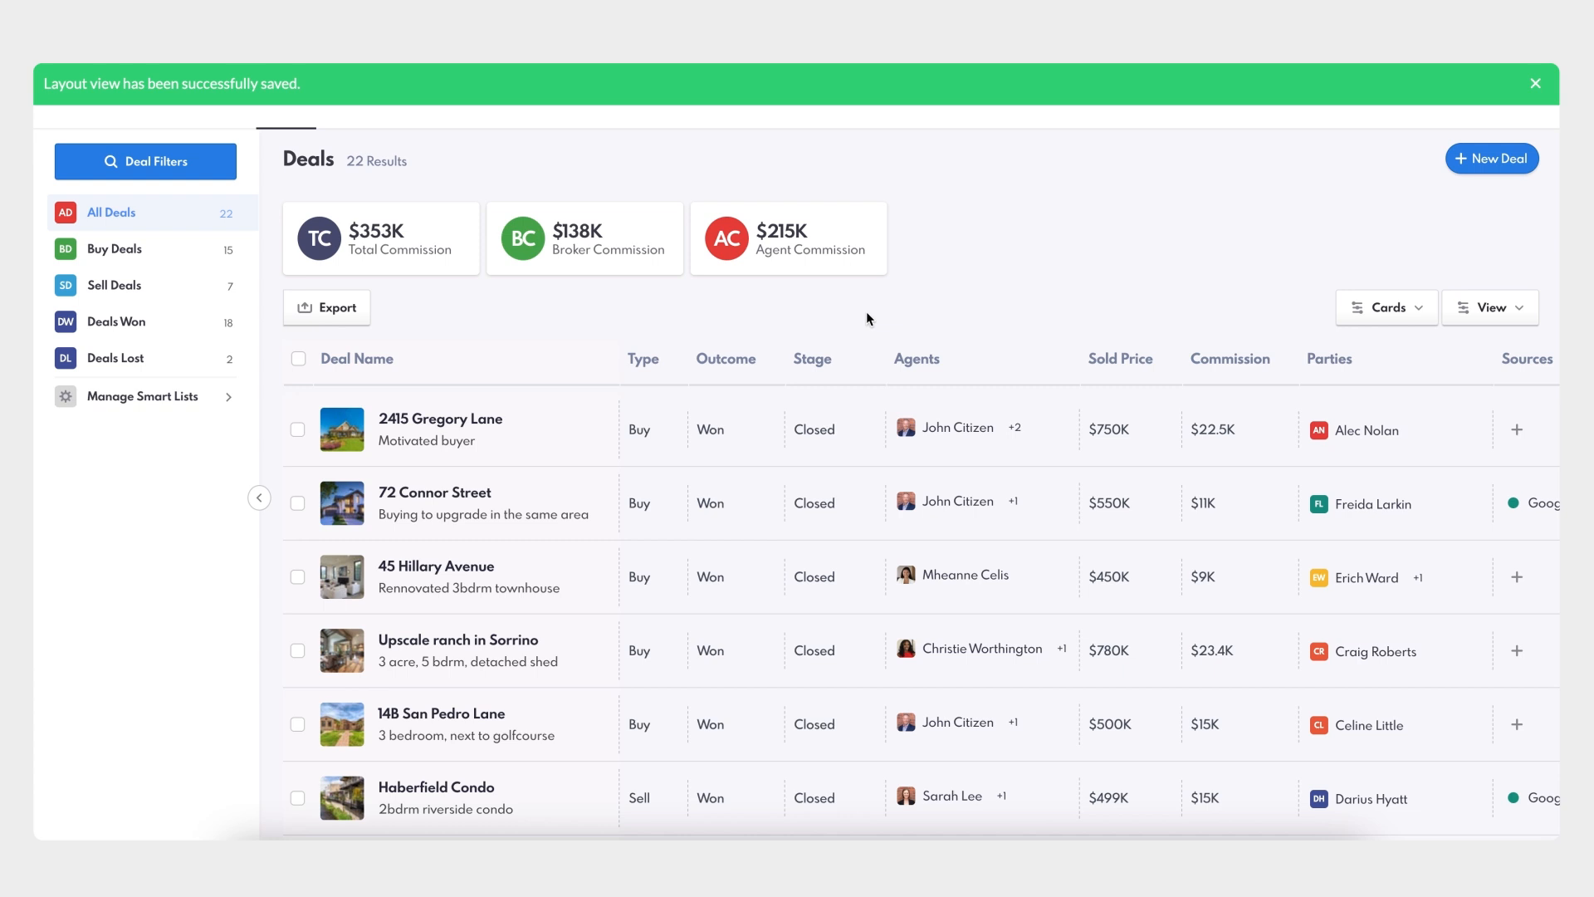
pyautogui.click(1407, 315)
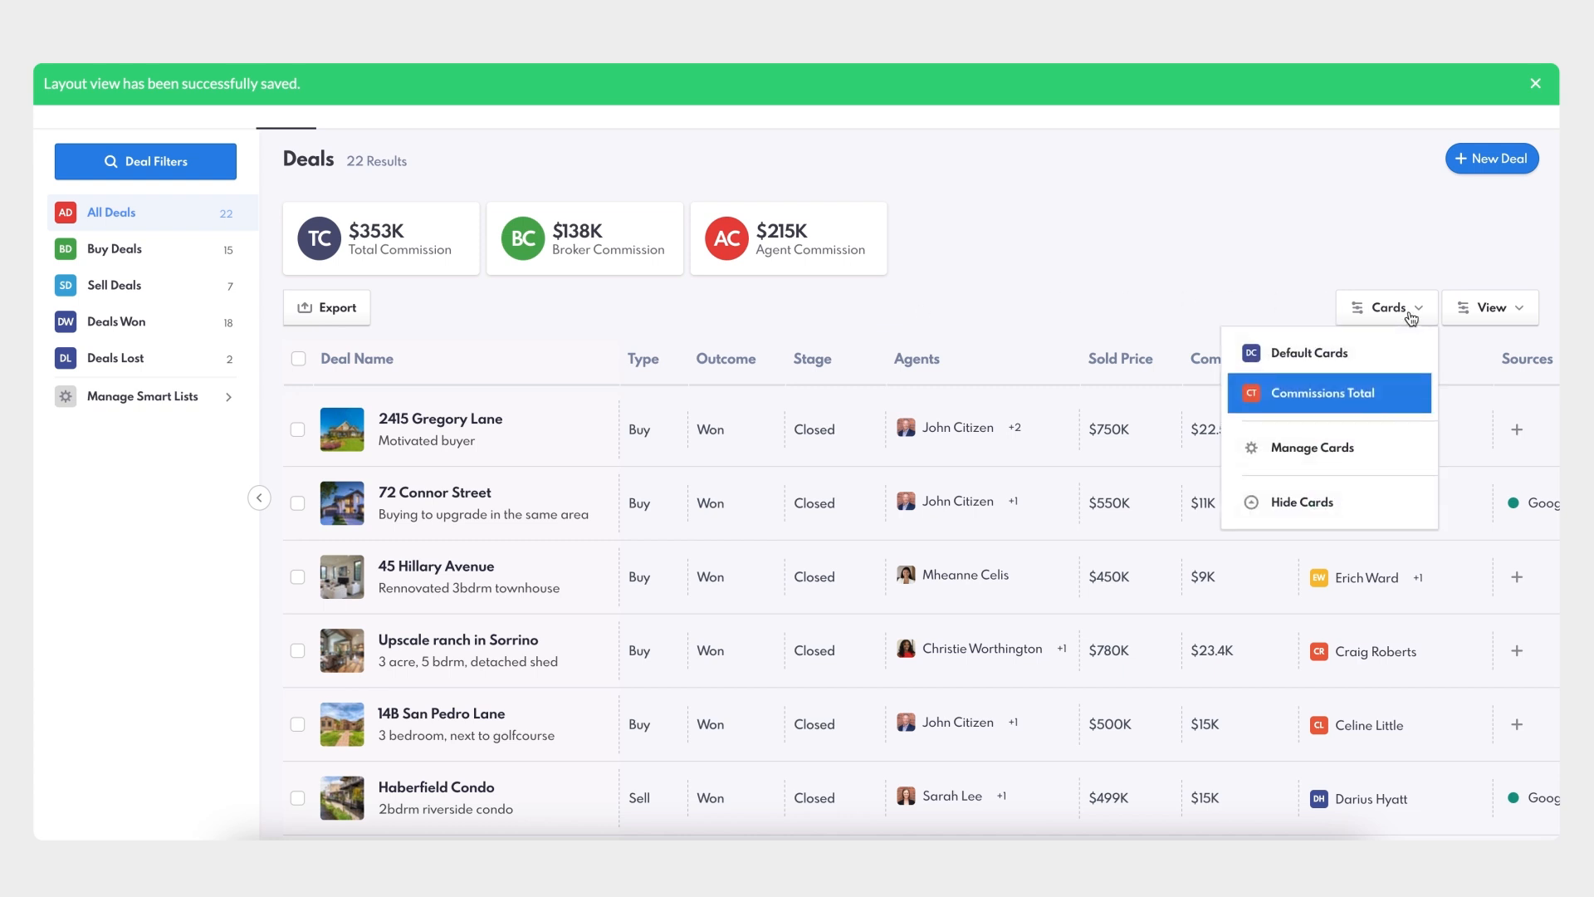
pyautogui.click(1066, 304)
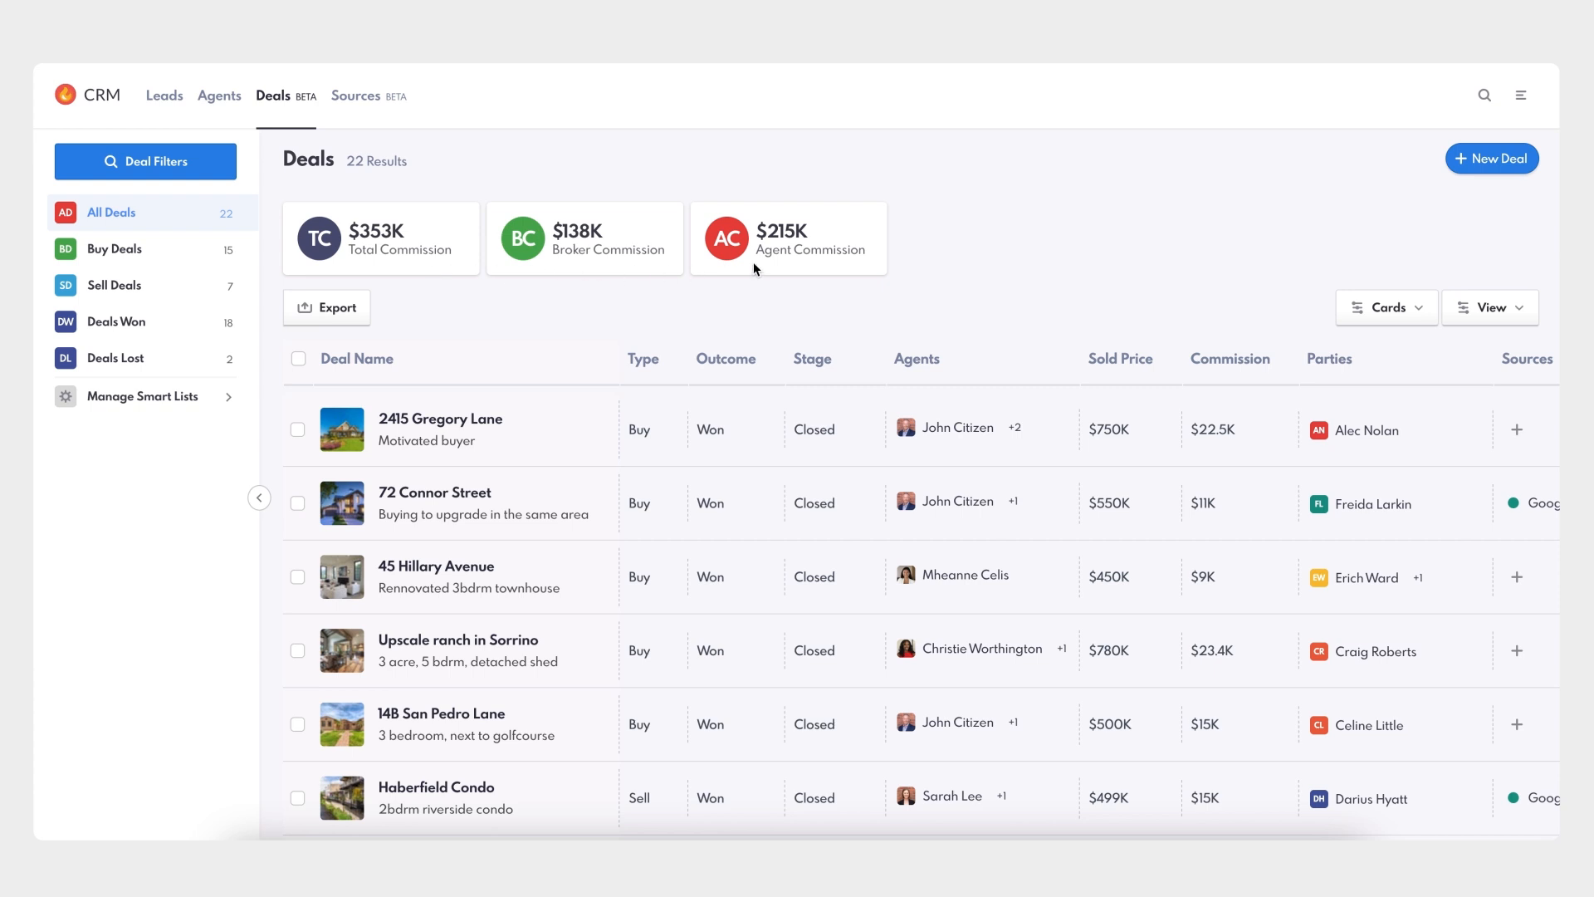
pyautogui.click(115, 249)
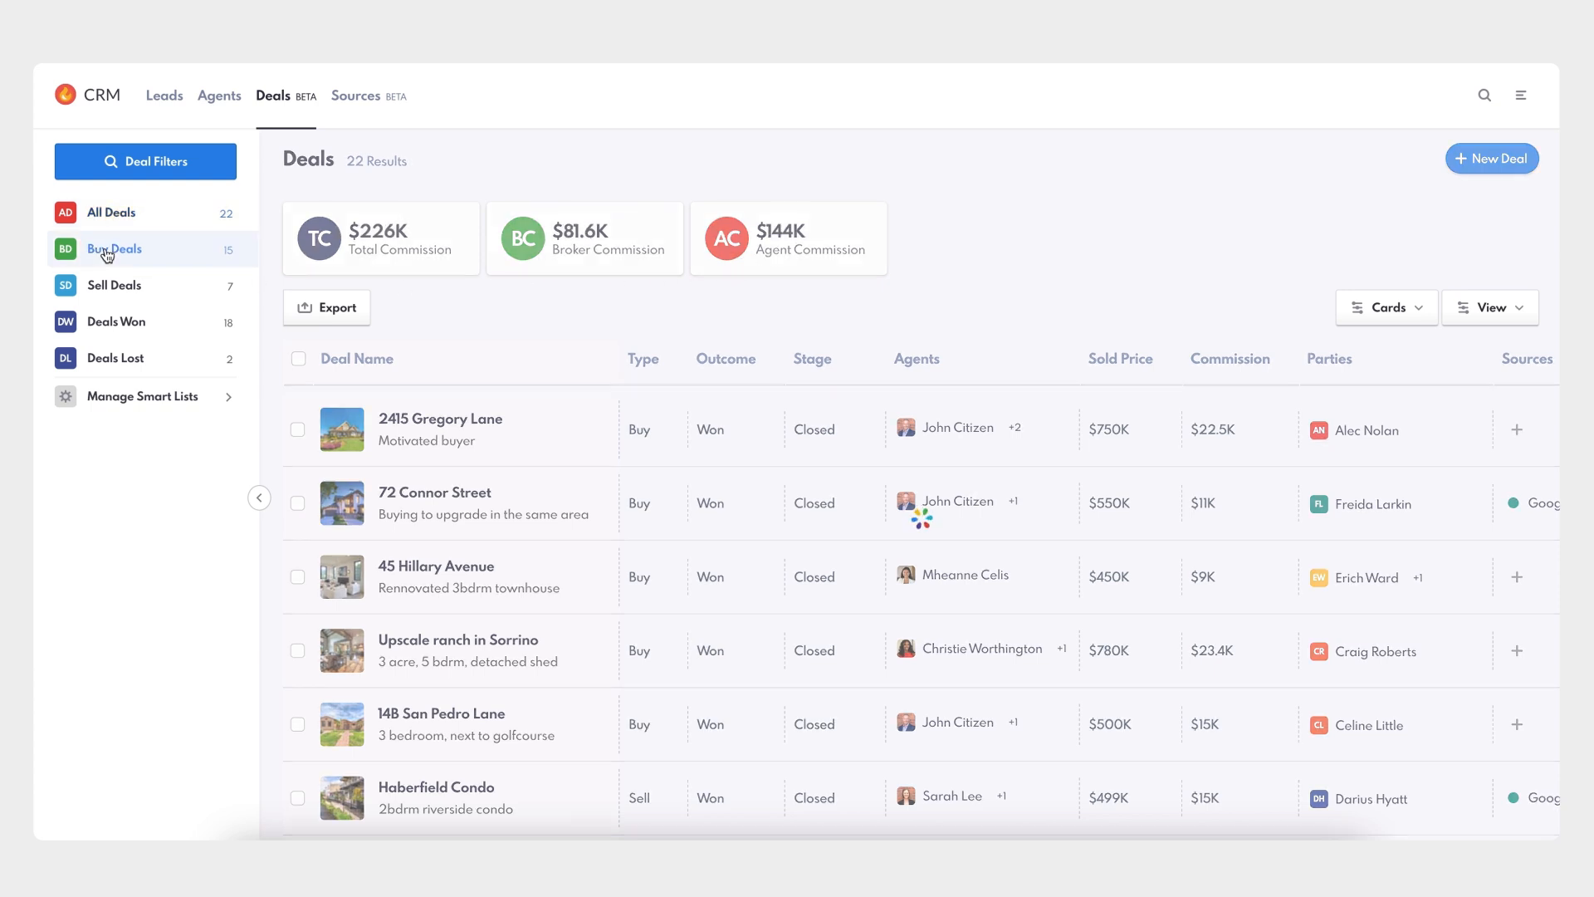
pyautogui.click(117, 285)
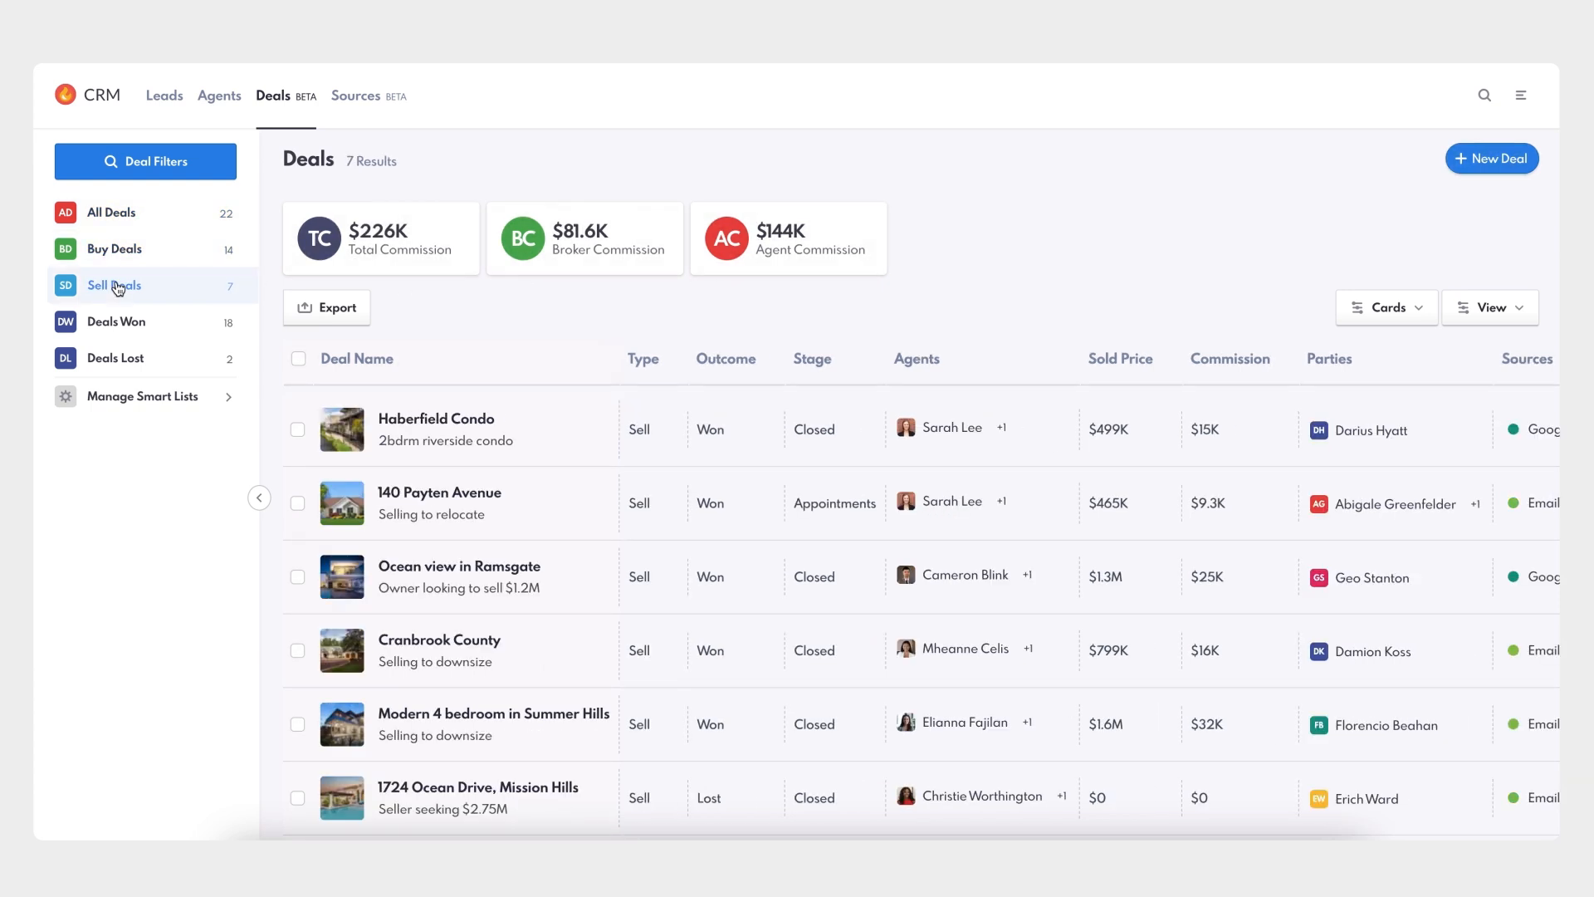
pyautogui.click(117, 320)
pyautogui.click(136, 215)
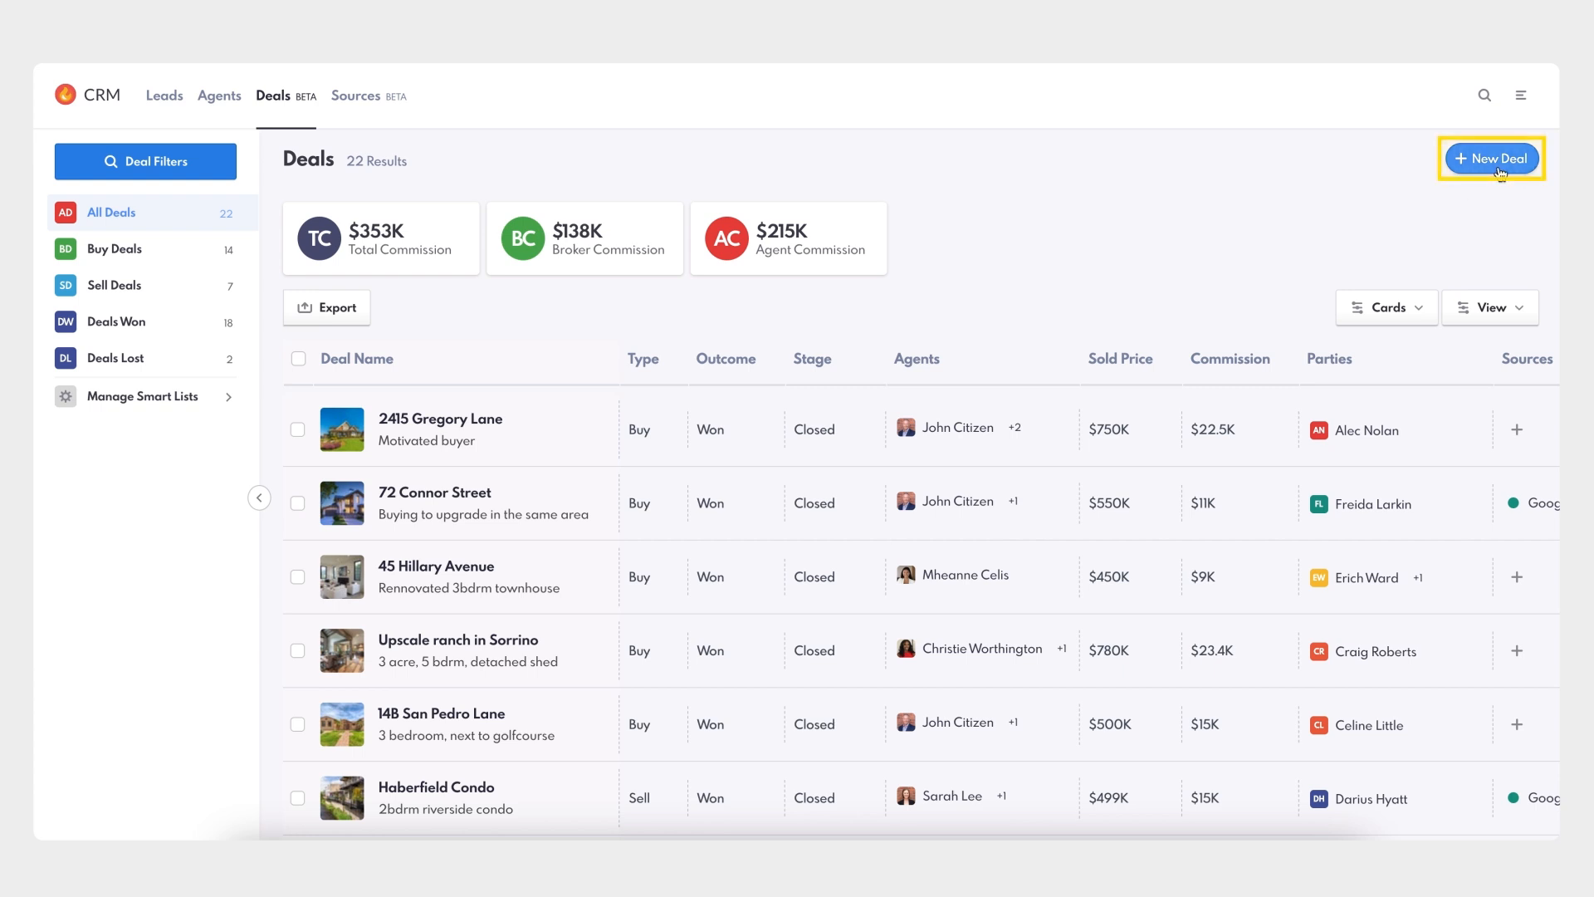
# - Start a new Buy deal and preview its Buyer Contract, Offers, Pending and Closed stages
pyautogui.click(1500, 170)
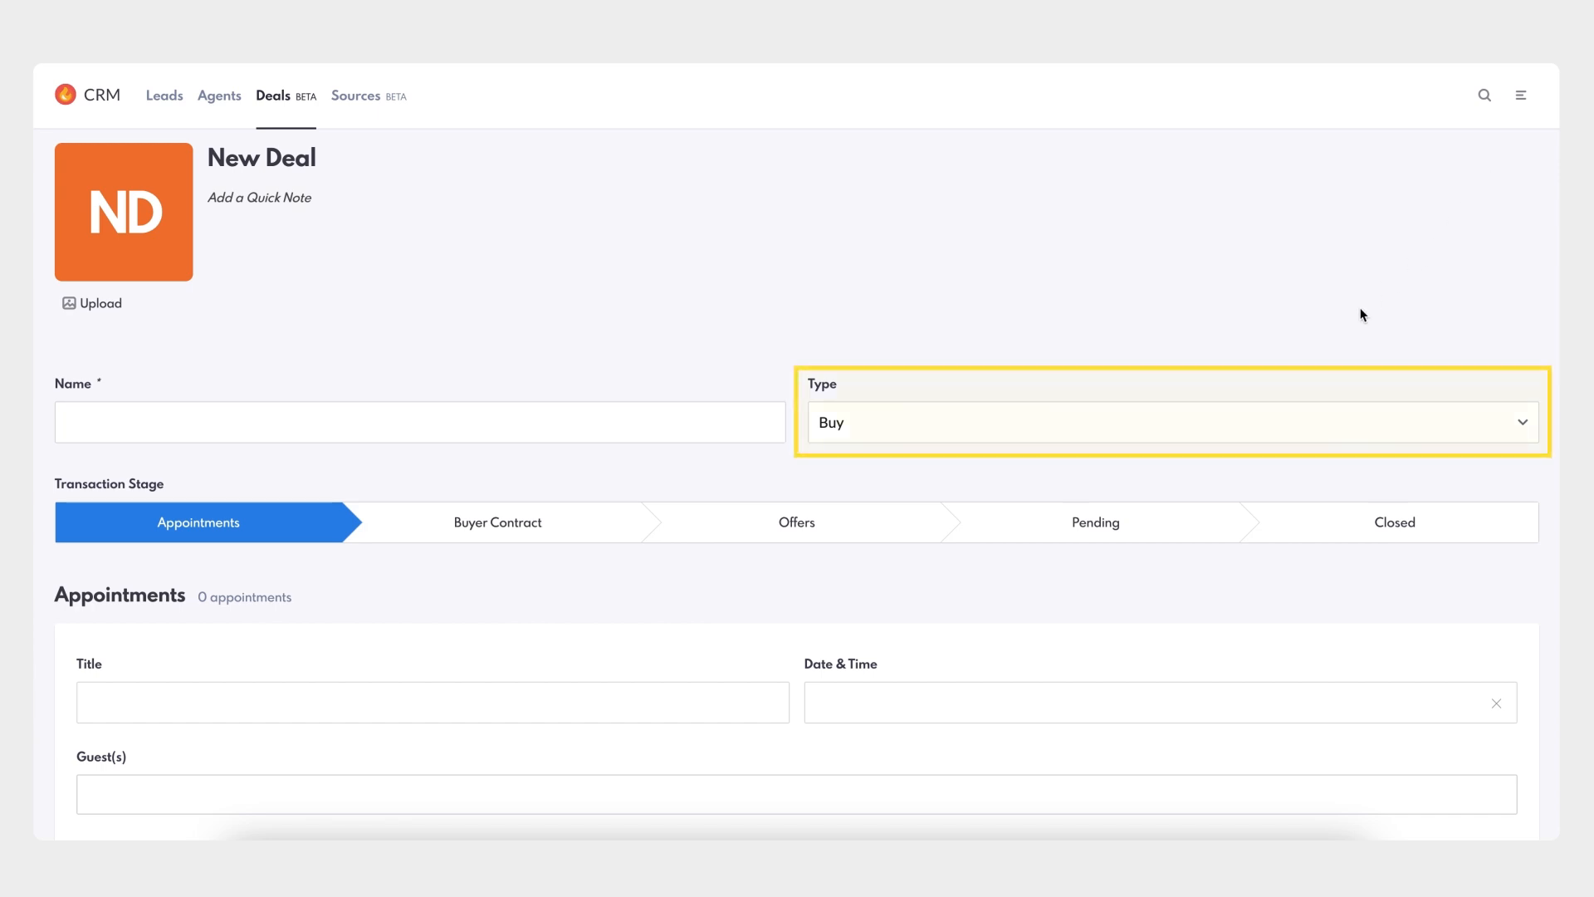
pyautogui.click(1263, 429)
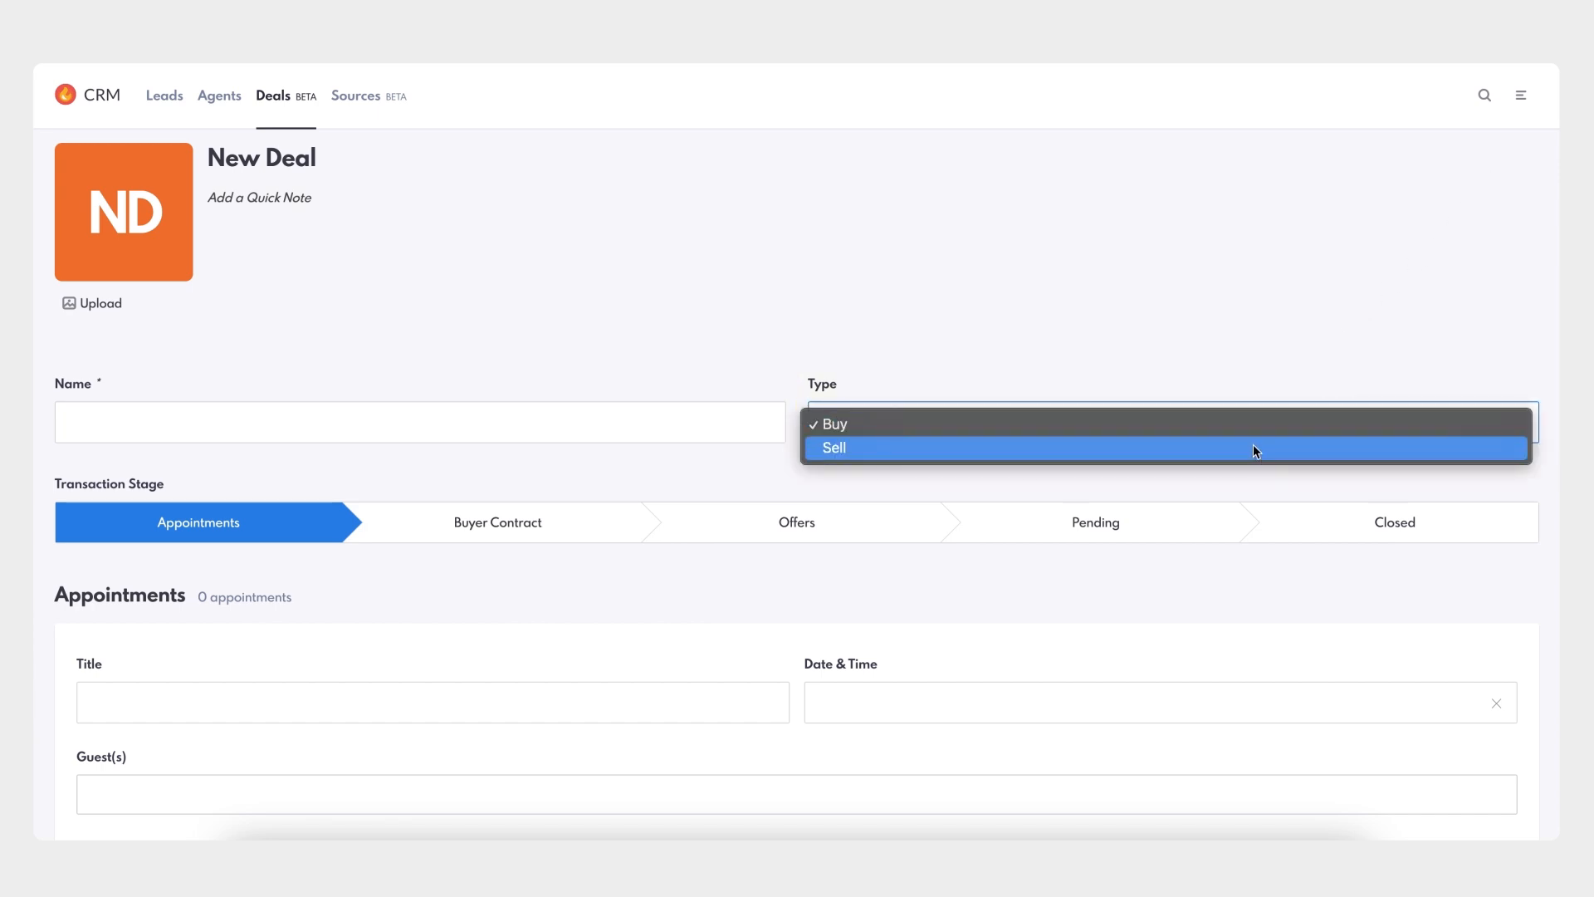
pyautogui.click(1254, 422)
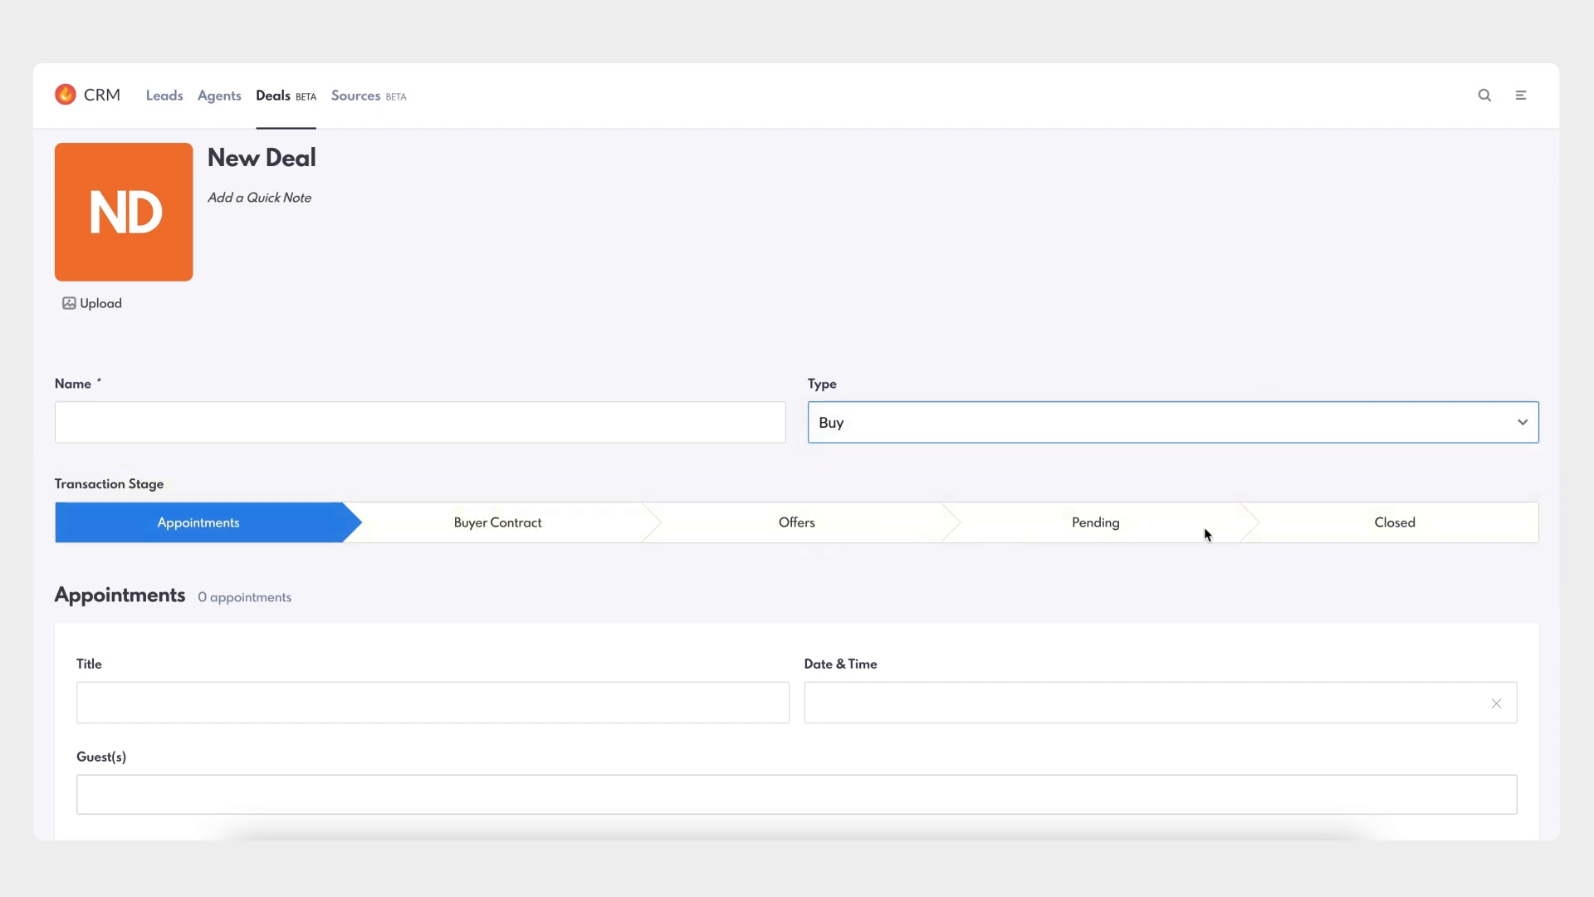
pyautogui.click(487, 526)
pyautogui.click(783, 526)
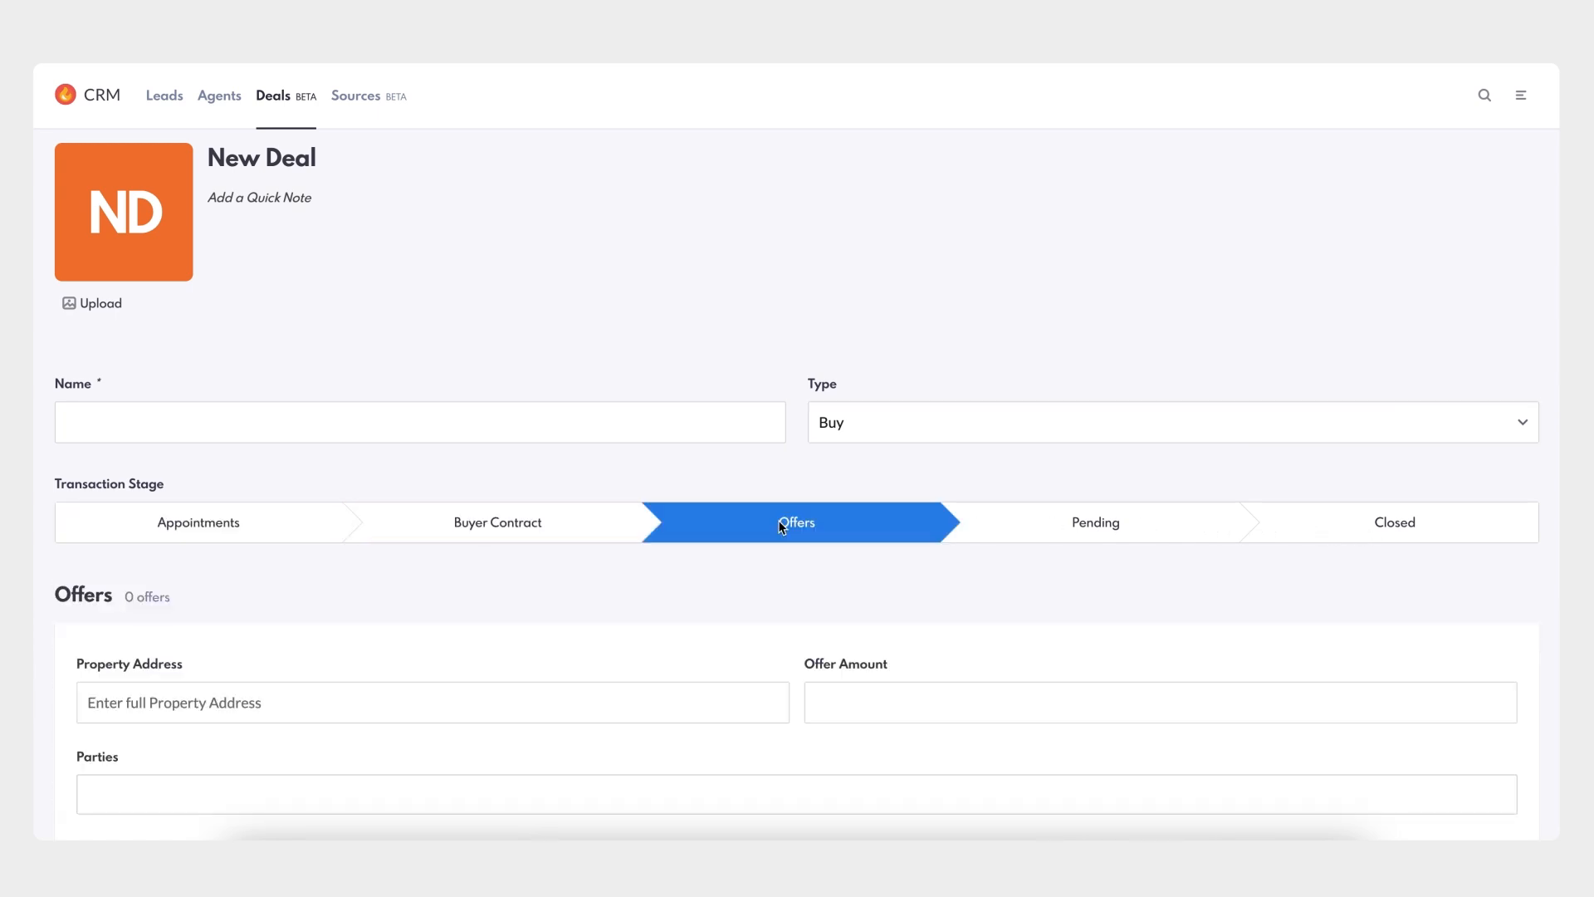
pyautogui.click(1043, 519)
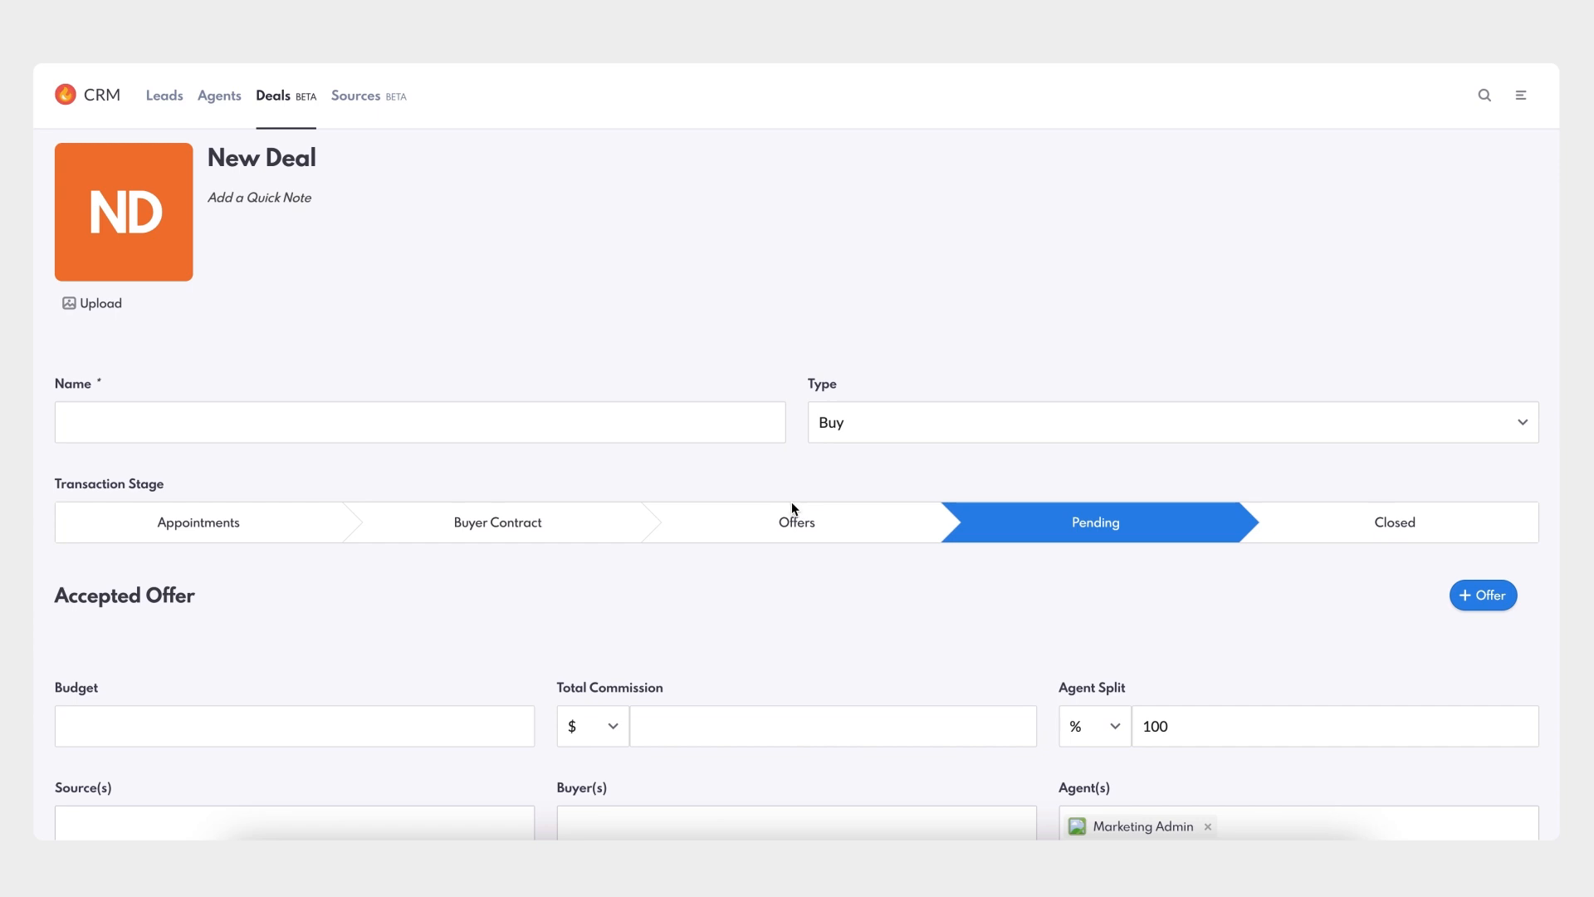
pyautogui.click(1327, 522)
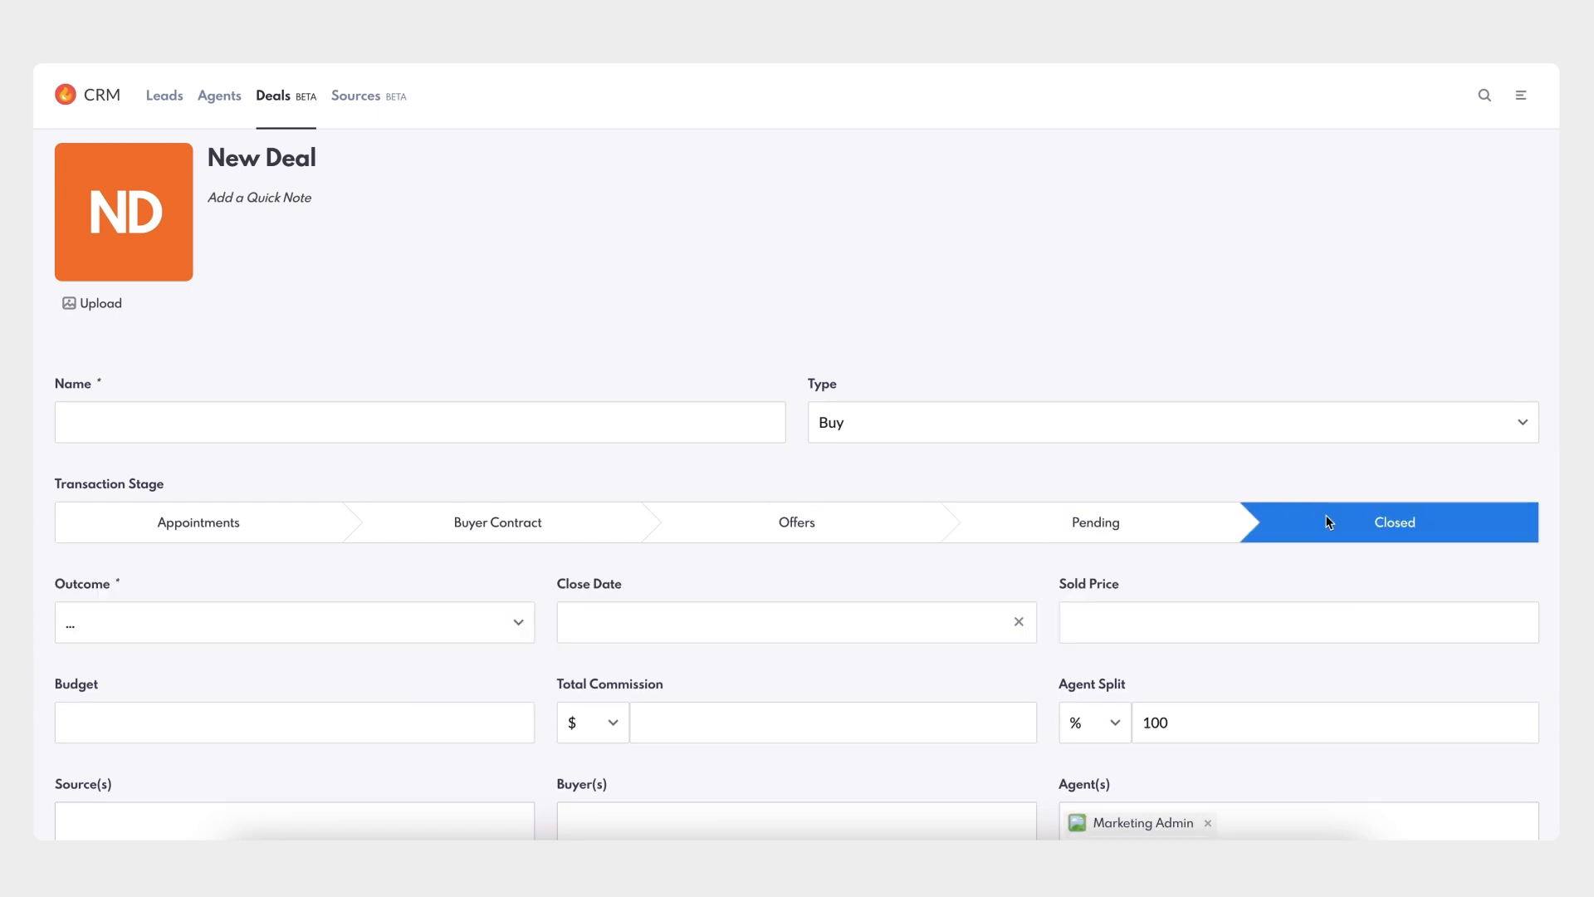
pyautogui.click(277, 532)
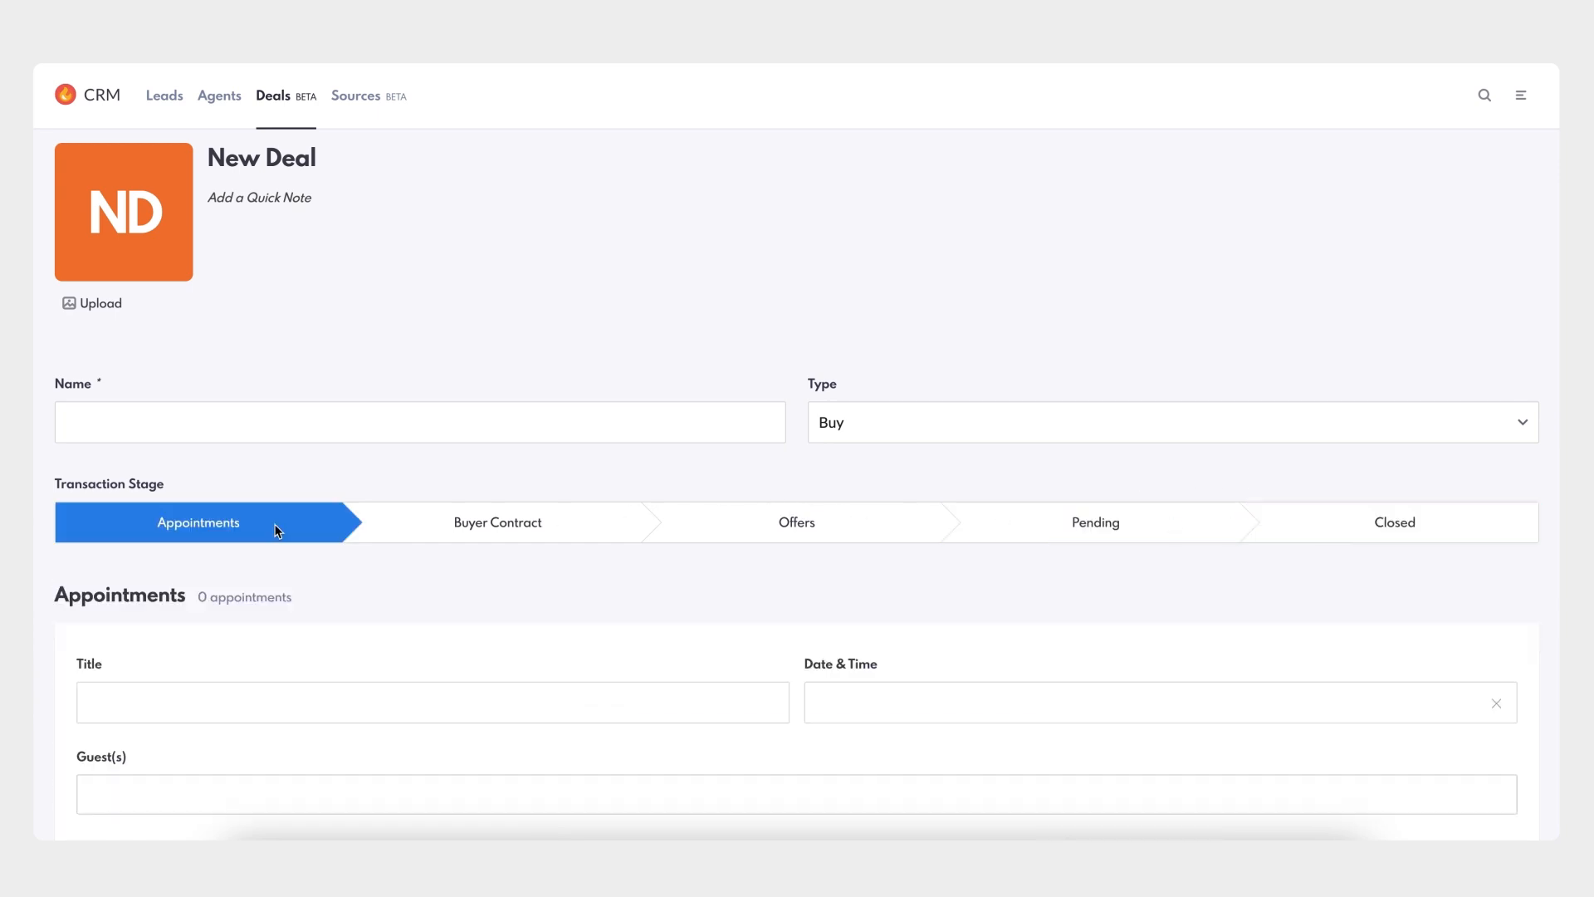
# - Switch the deal type to Sell and preview its Listing Contract, Go to Market and Offers stages
pyautogui.click(867, 425)
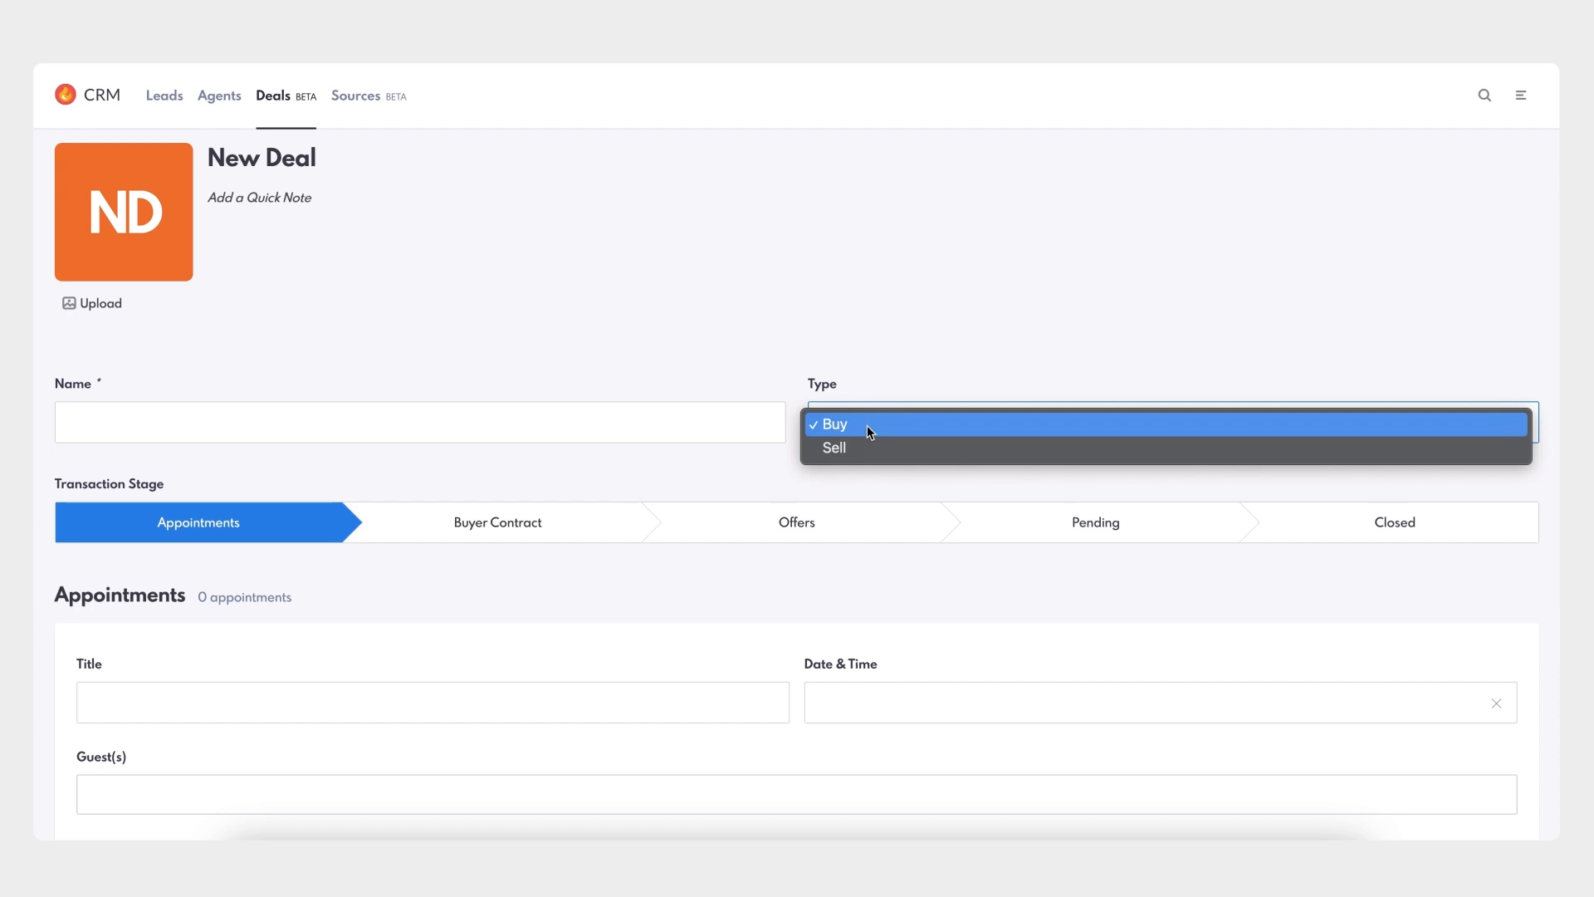
pyautogui.click(861, 449)
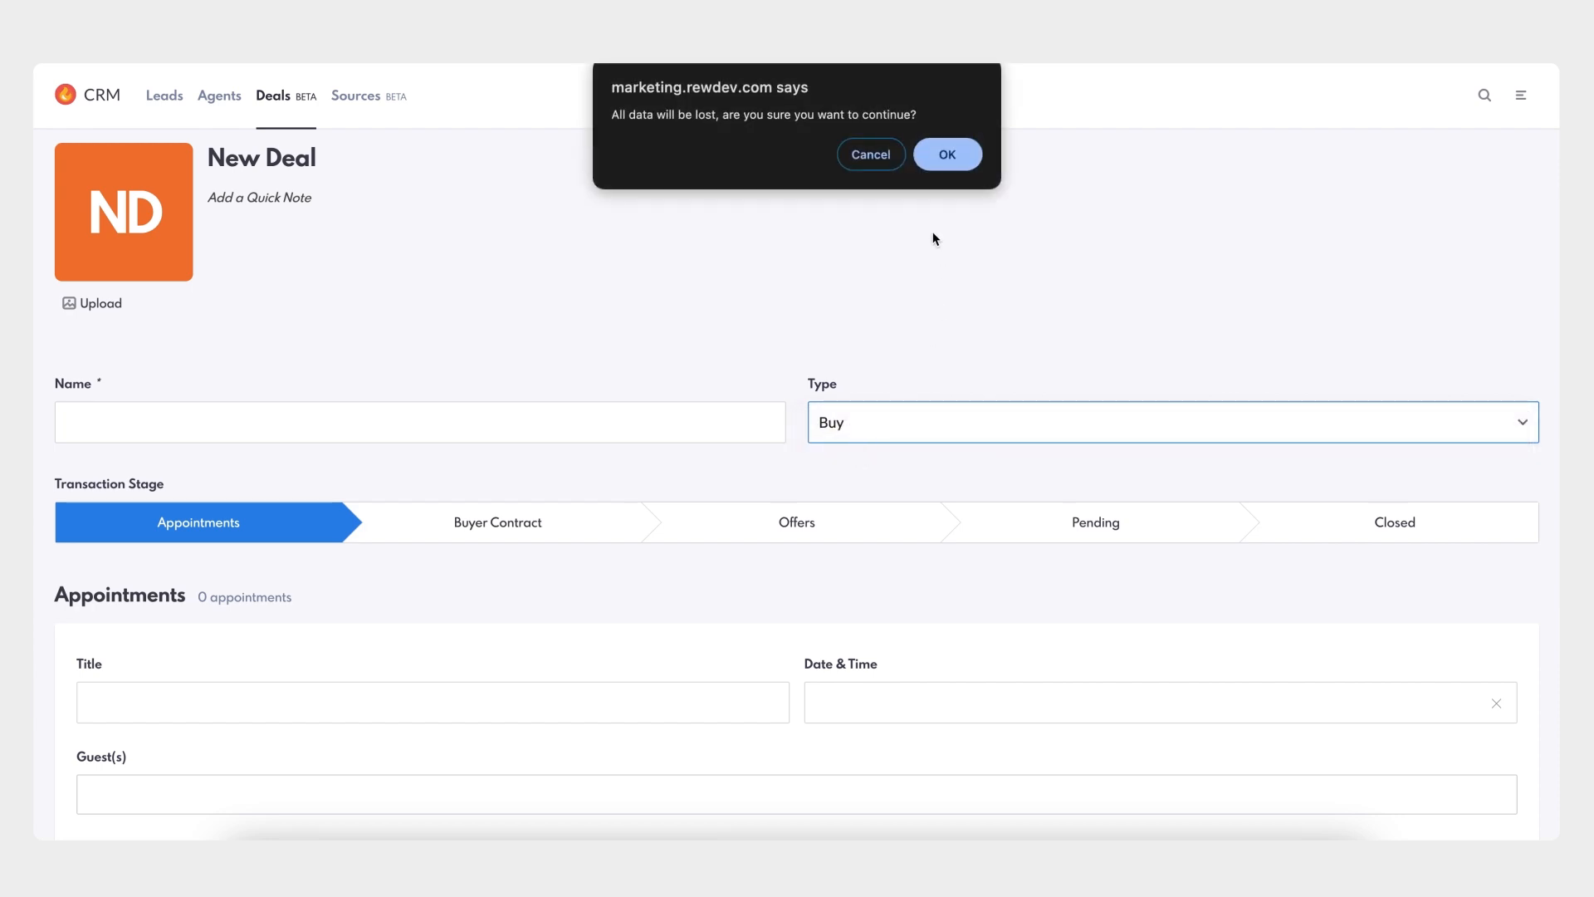
pyautogui.click(950, 154)
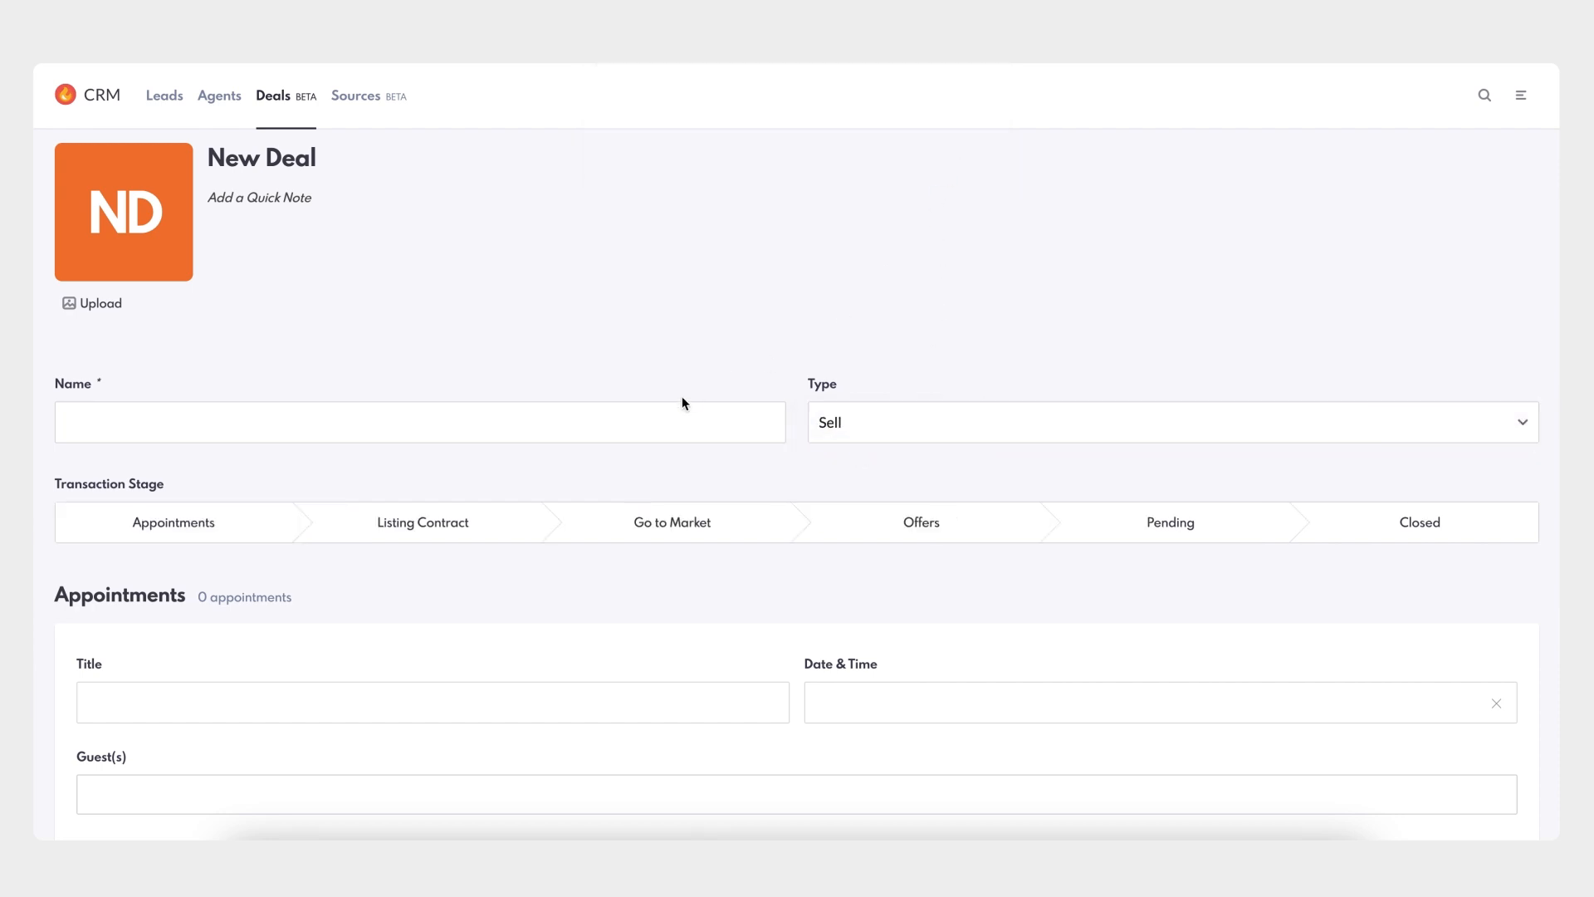
pyautogui.click(214, 528)
pyautogui.click(453, 521)
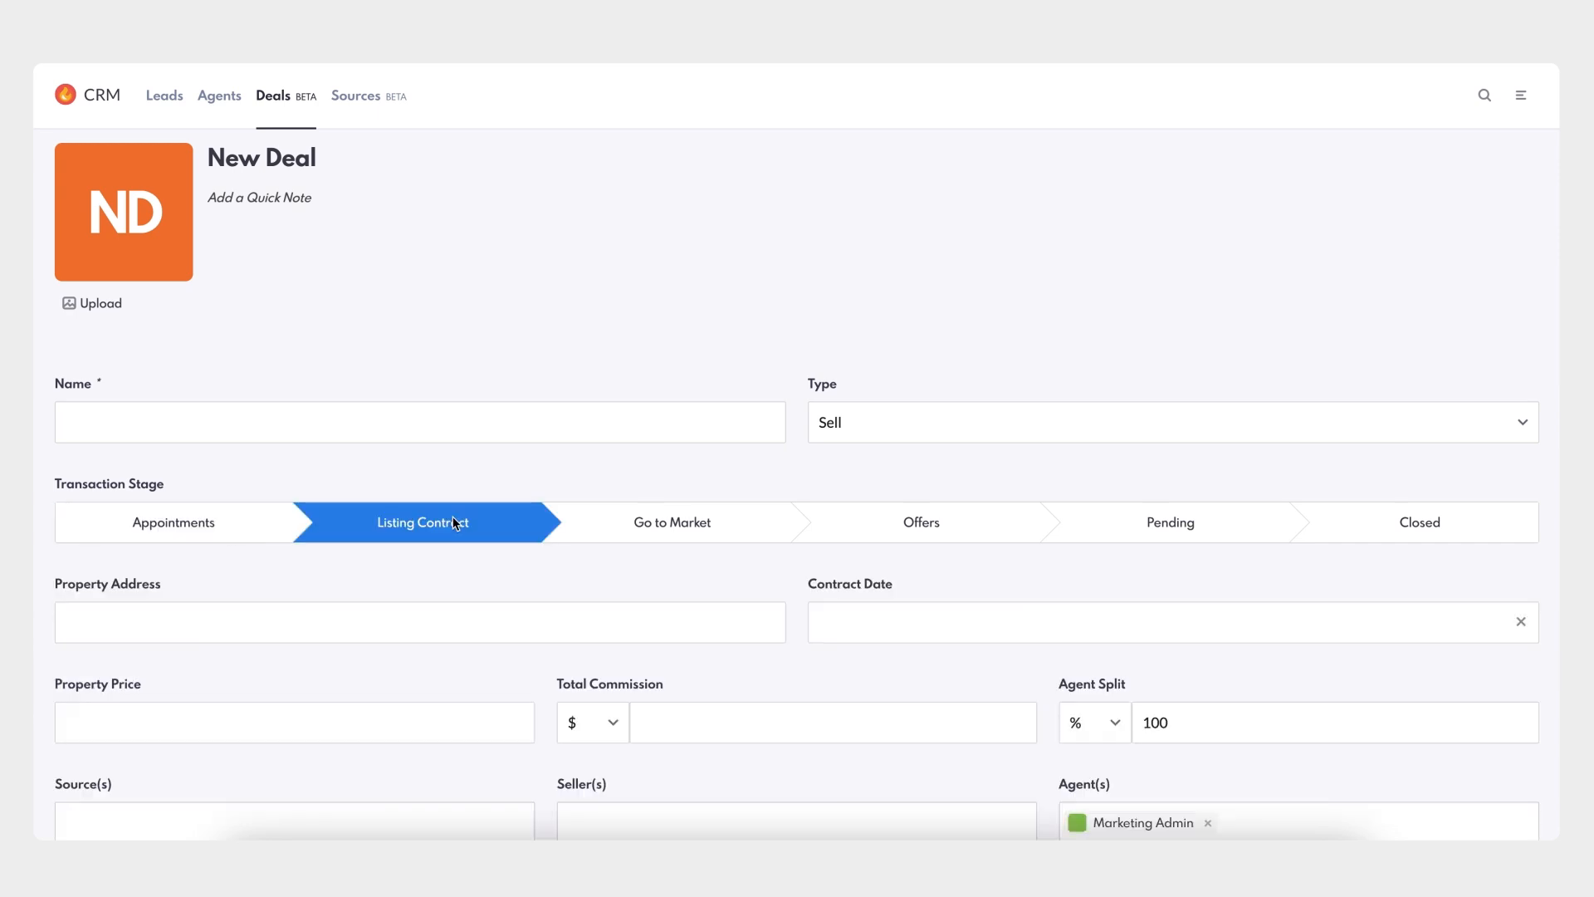
pyautogui.click(674, 523)
pyautogui.click(968, 531)
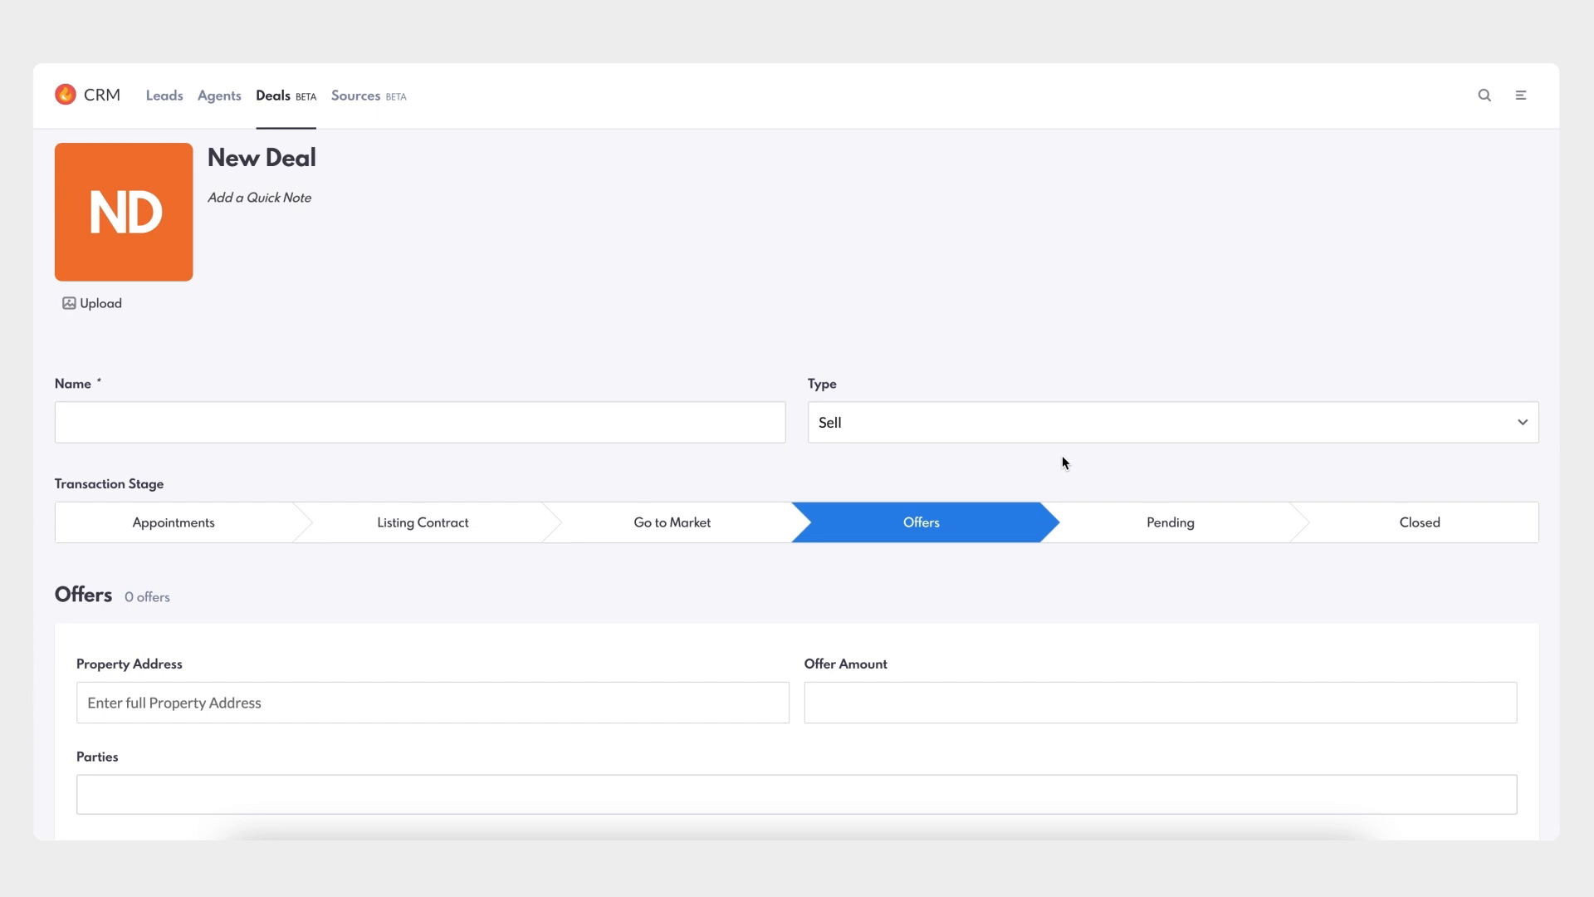
# - Switch the deal type back to Buy, confirming the change
pyautogui.click(1082, 423)
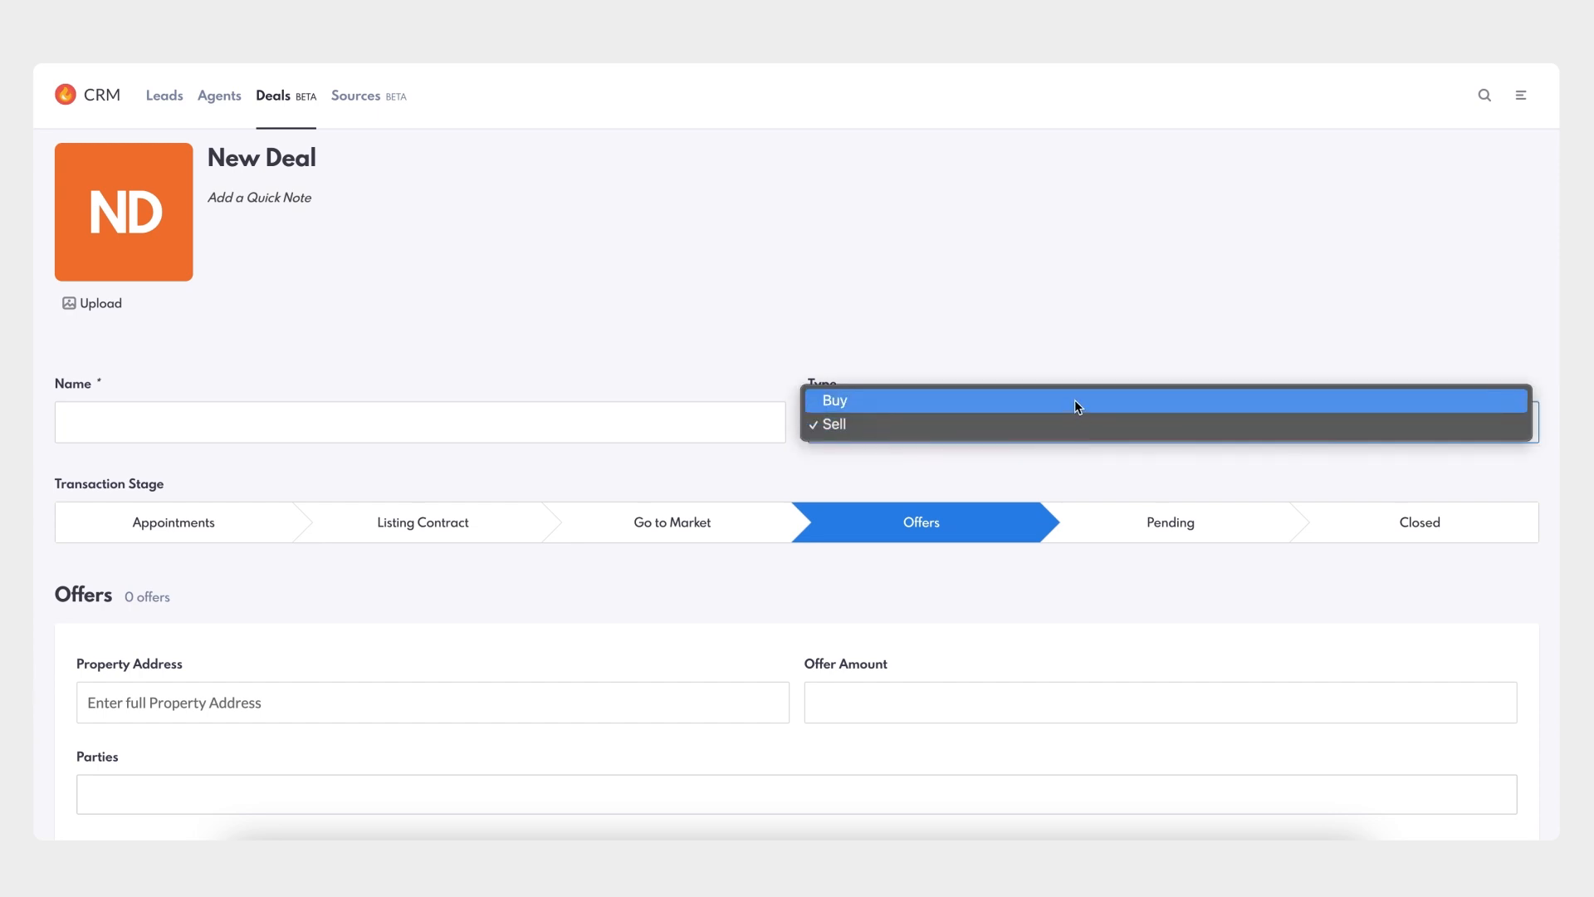
pyautogui.click(1074, 400)
pyautogui.click(957, 152)
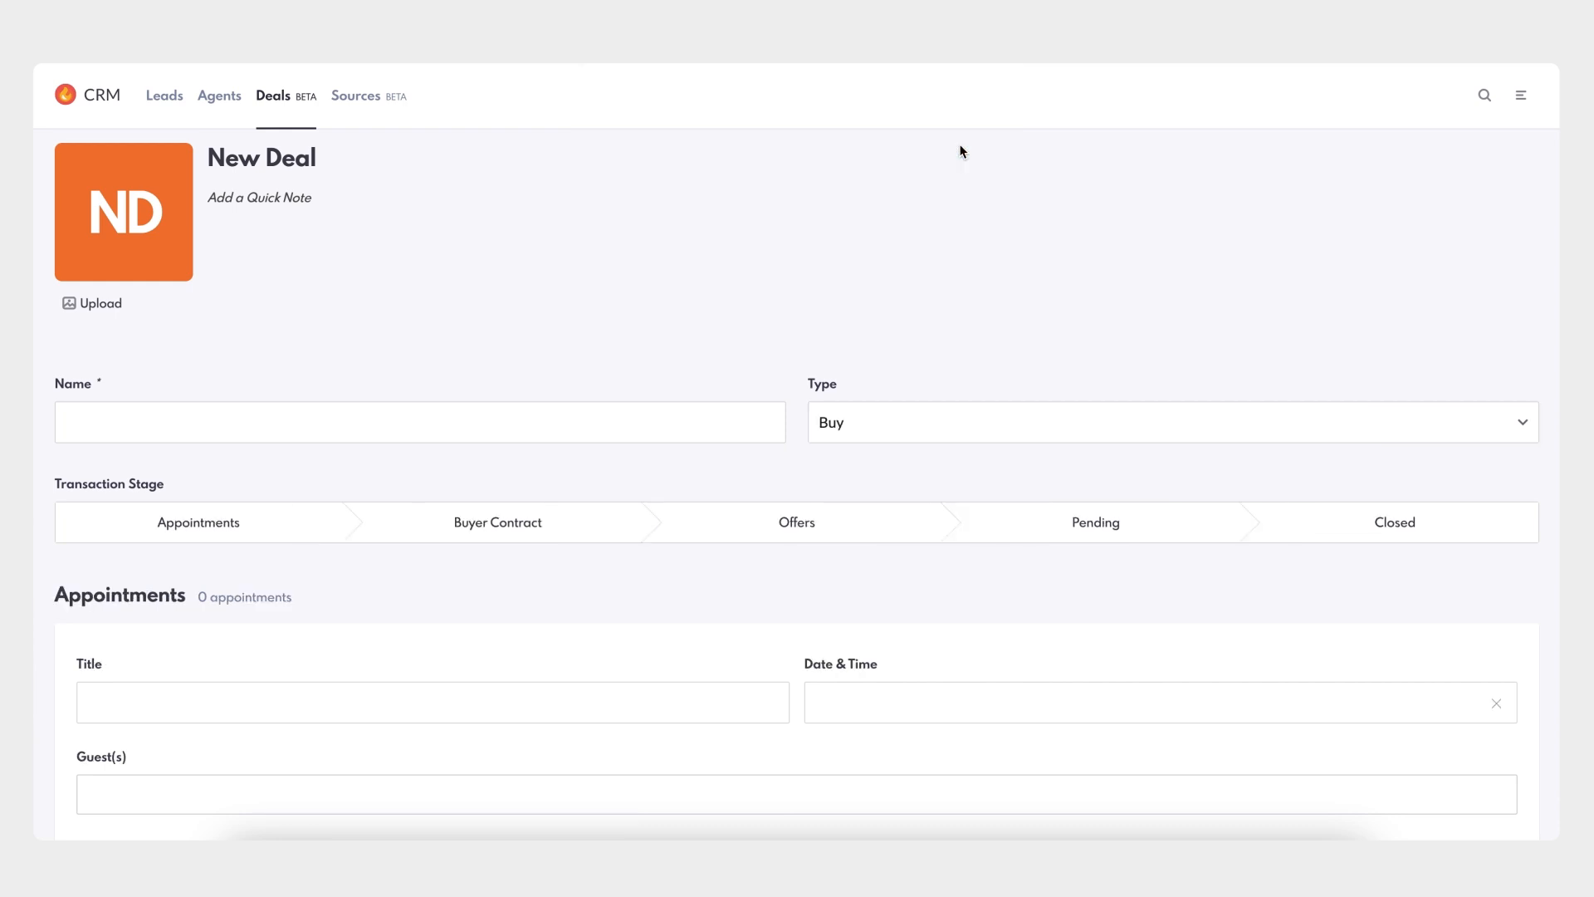
pyautogui.click(338, 431)
pyautogui.click(214, 332)
pyautogui.click(101, 304)
pyautogui.click(596, 203)
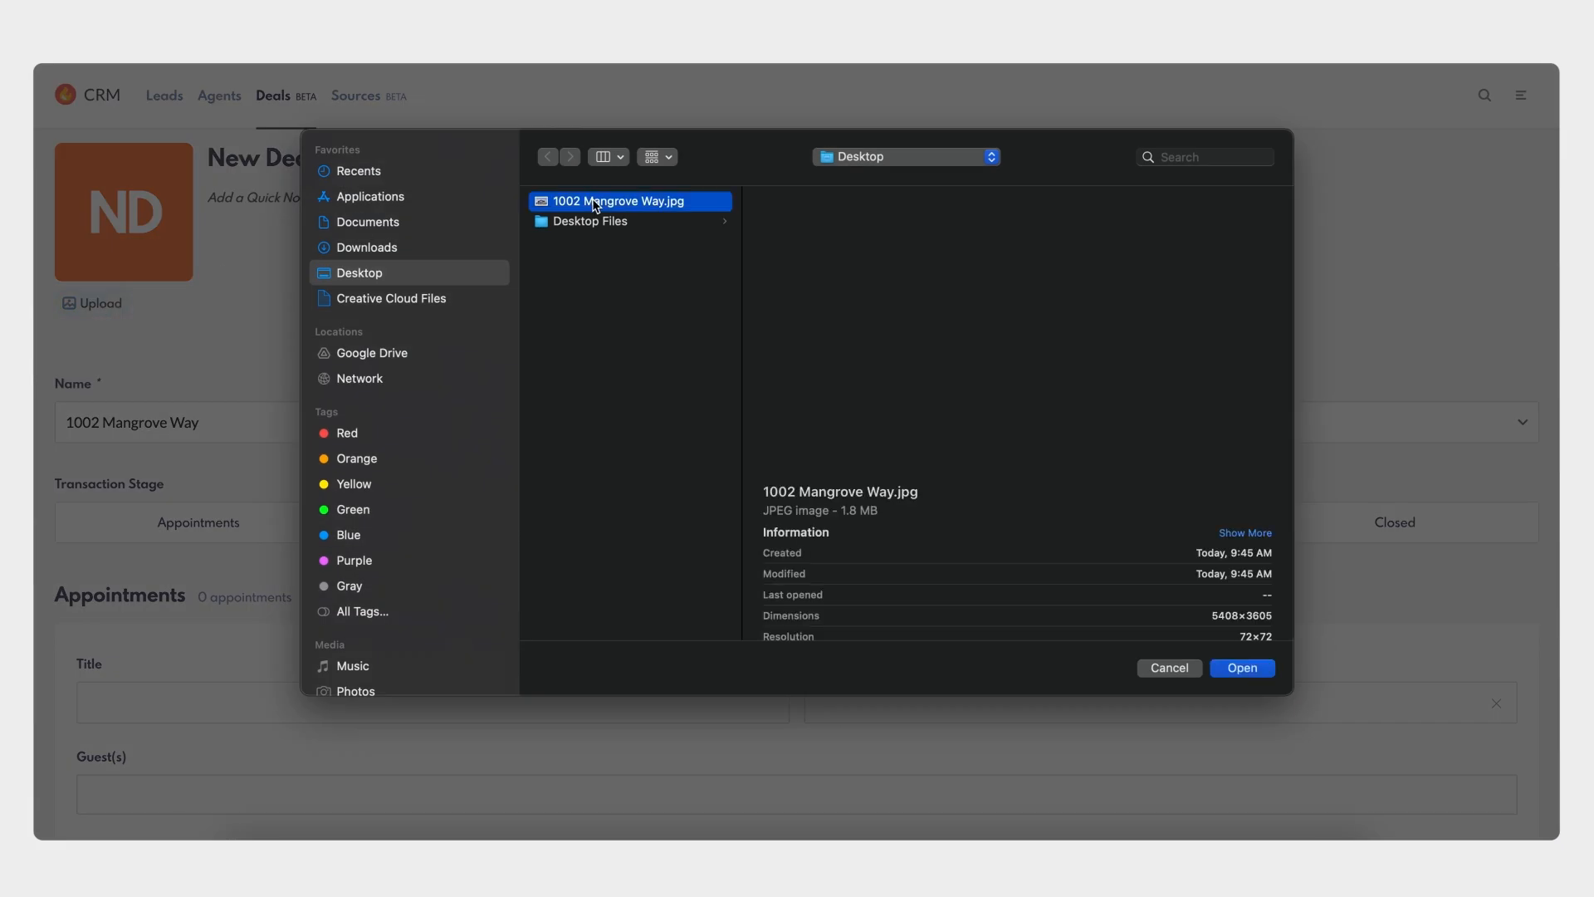
pyautogui.click(1253, 669)
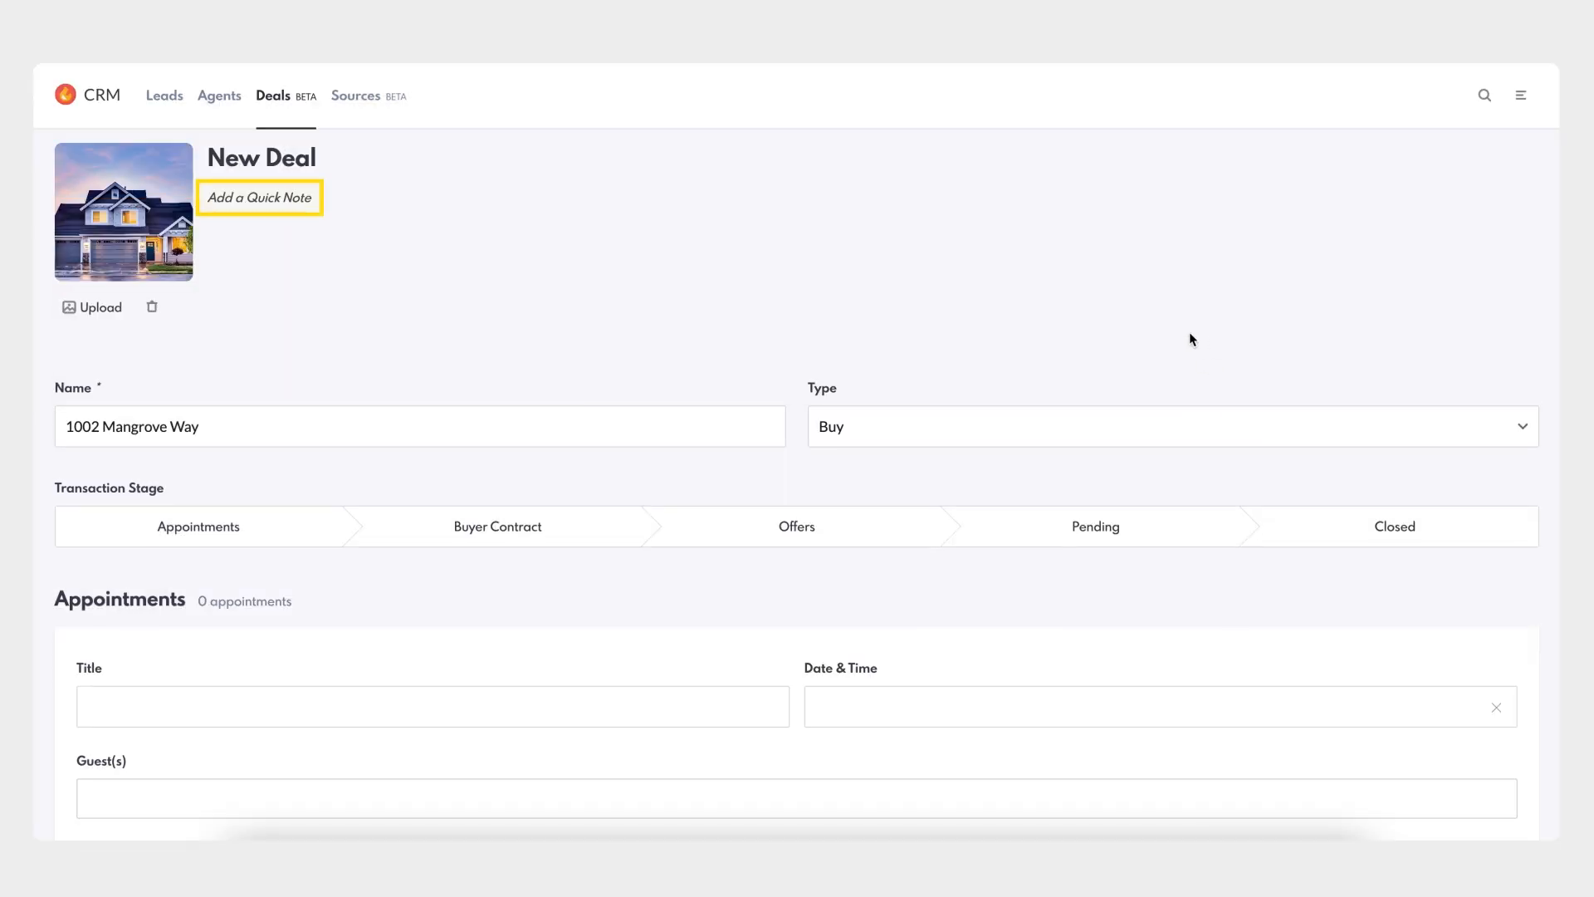
# - Add the quick note '4 bed 5 bath in Pleasant Valley' and set the stage to Appointments
pyautogui.click(274, 196)
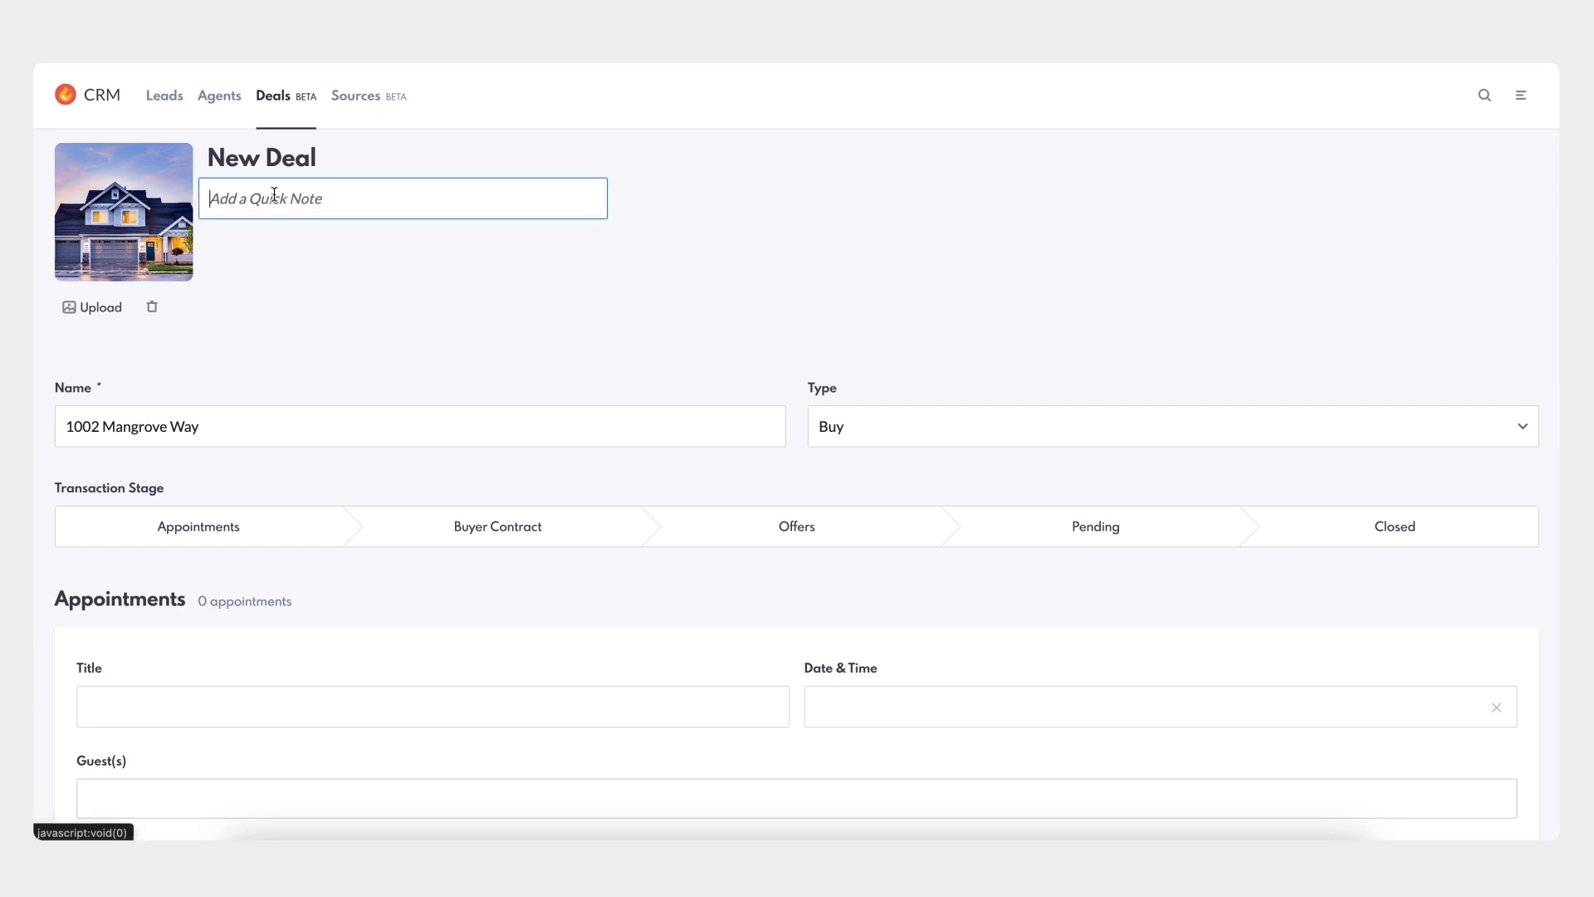
pyautogui.write('4 bed 5 bath in Pleasant Valley')
pyautogui.click(329, 275)
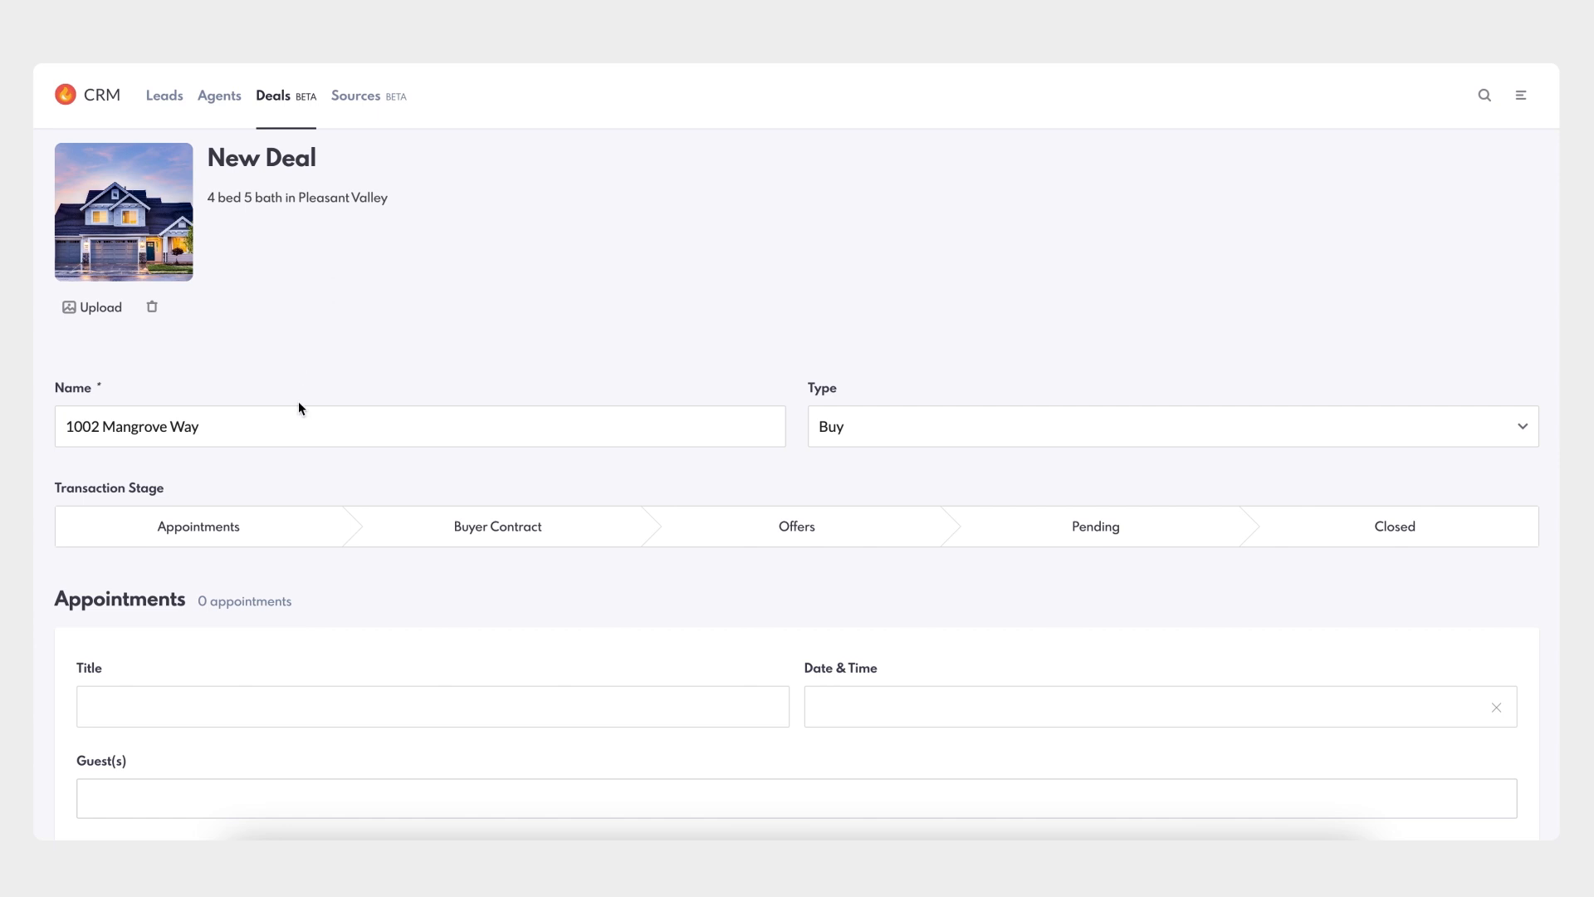
pyautogui.click(274, 528)
# - Title the appointment 'First Meeting' and date it September 2, 2024
pyautogui.scroll(-3, 379, 482)
pyautogui.scroll(-2, 380, 481)
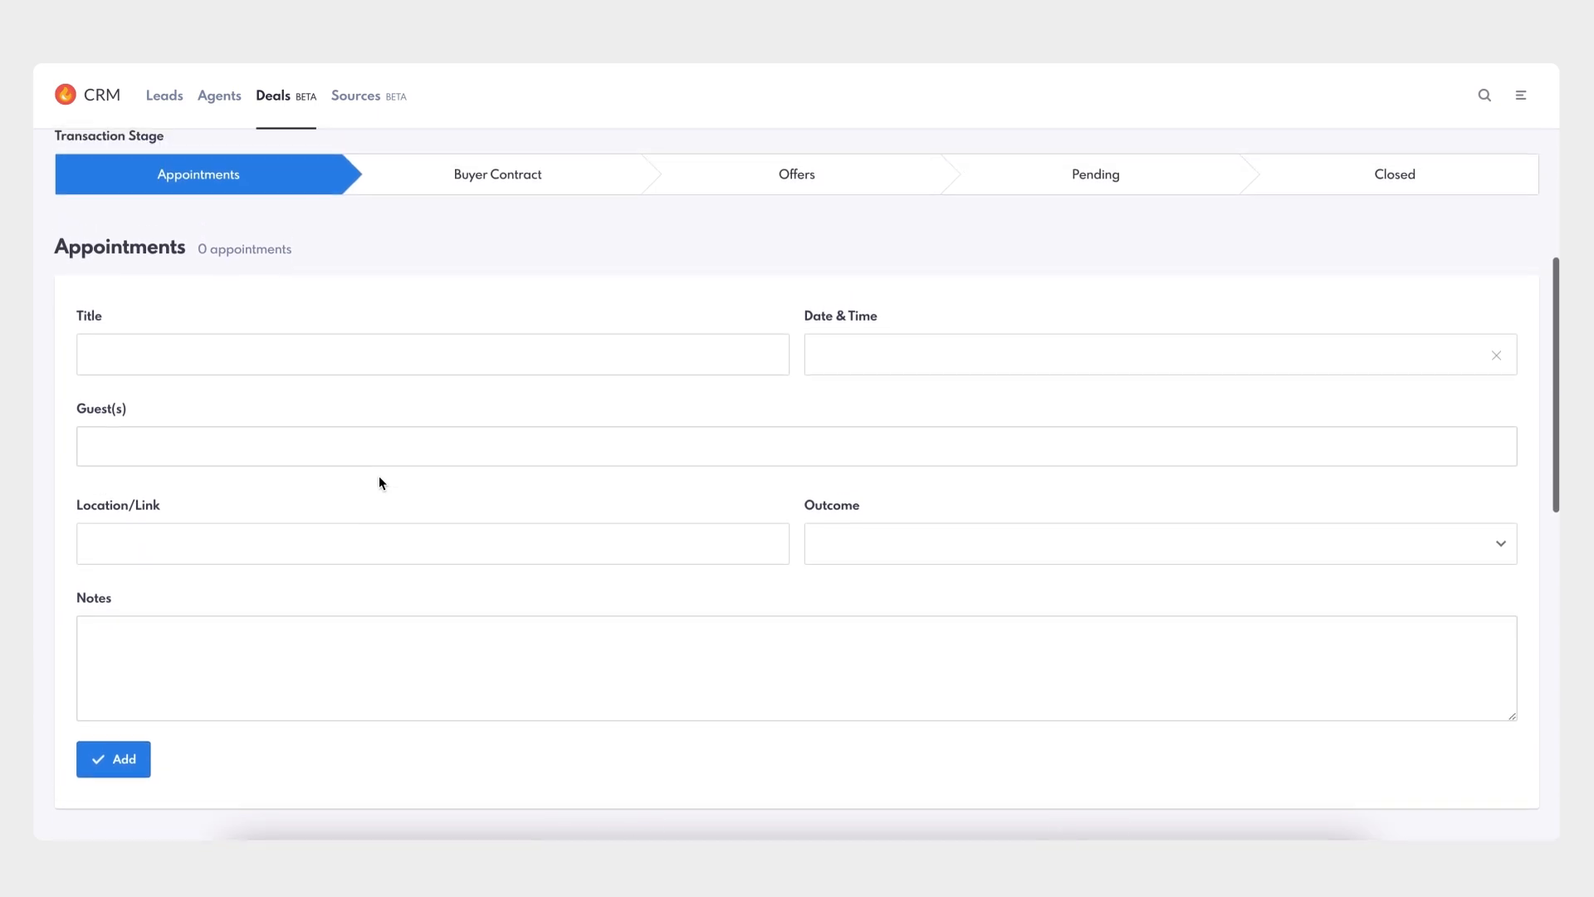
pyautogui.click(368, 364)
pyautogui.write('First Meeting')
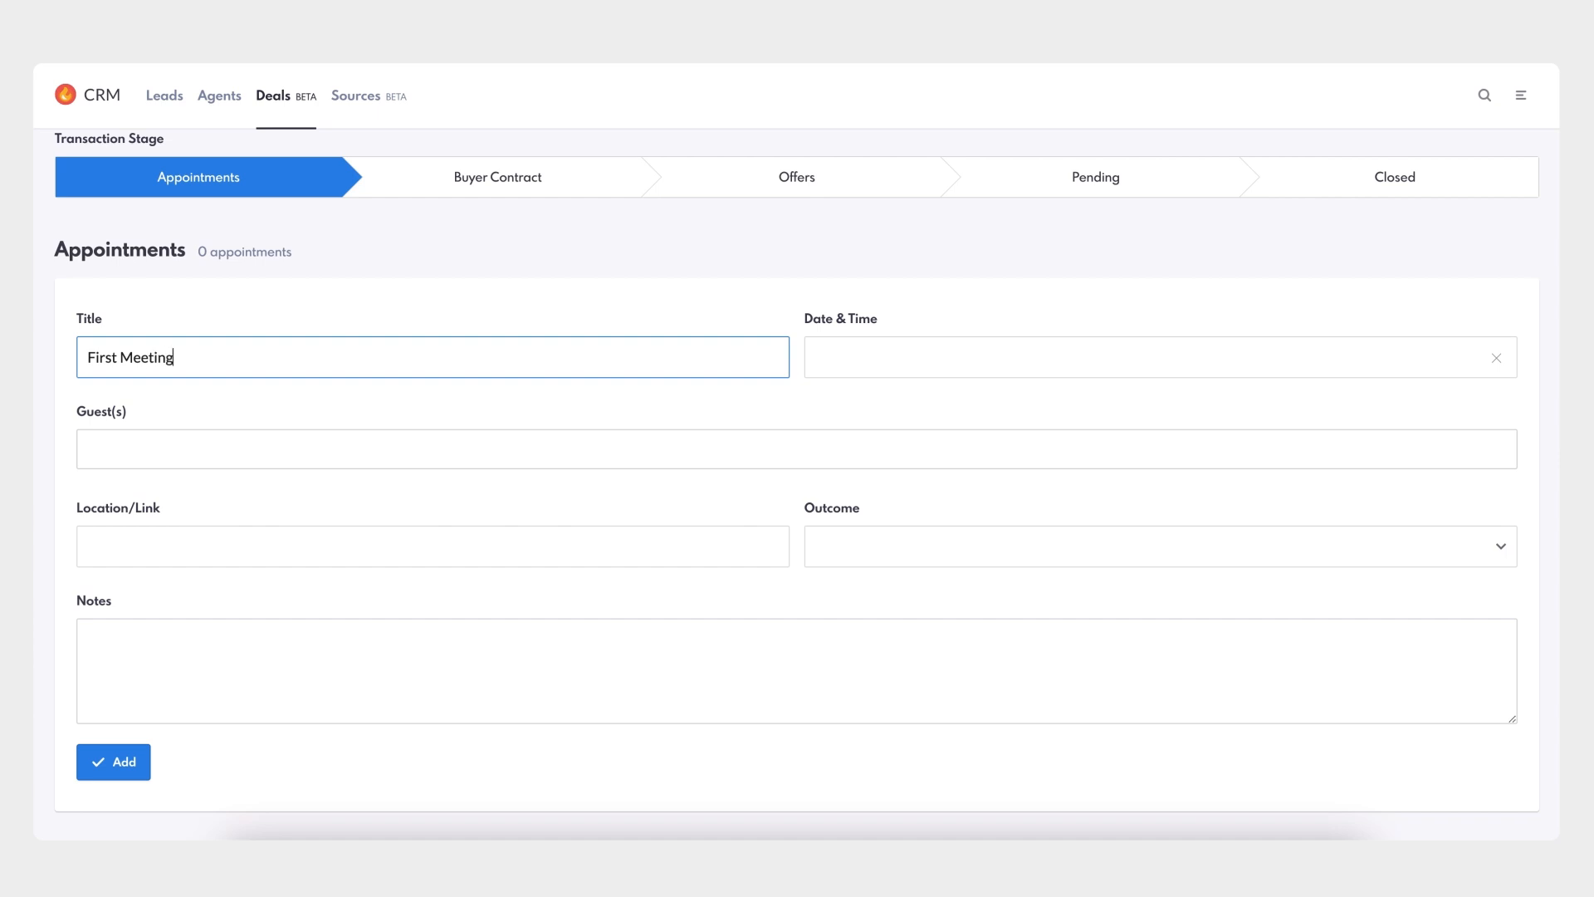
pyautogui.click(927, 366)
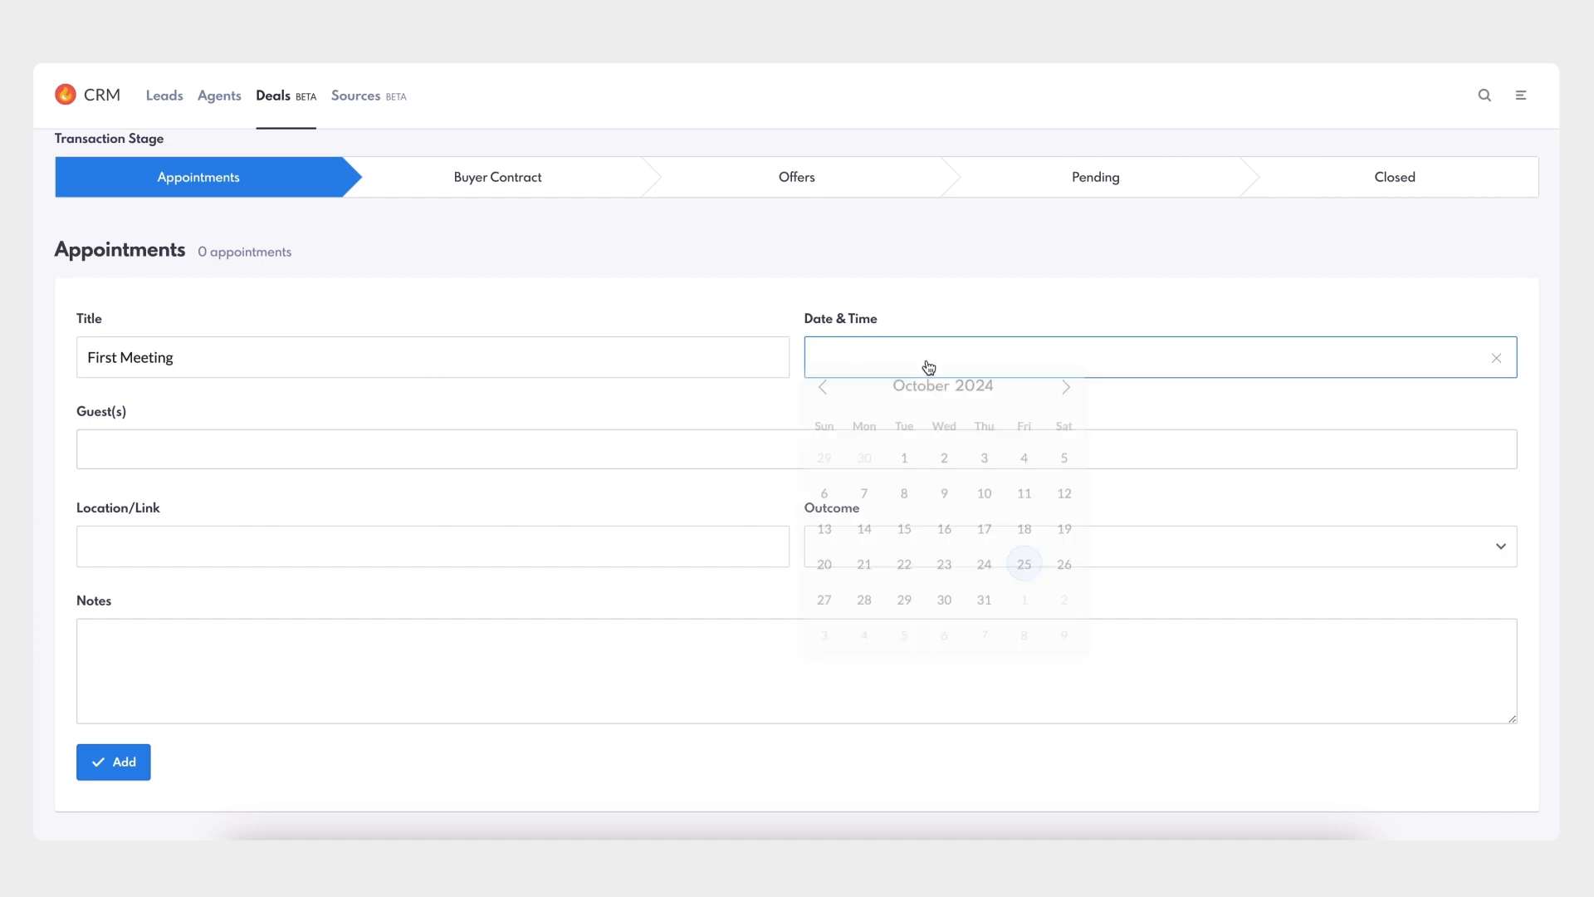
pyautogui.click(824, 399)
pyautogui.click(864, 472)
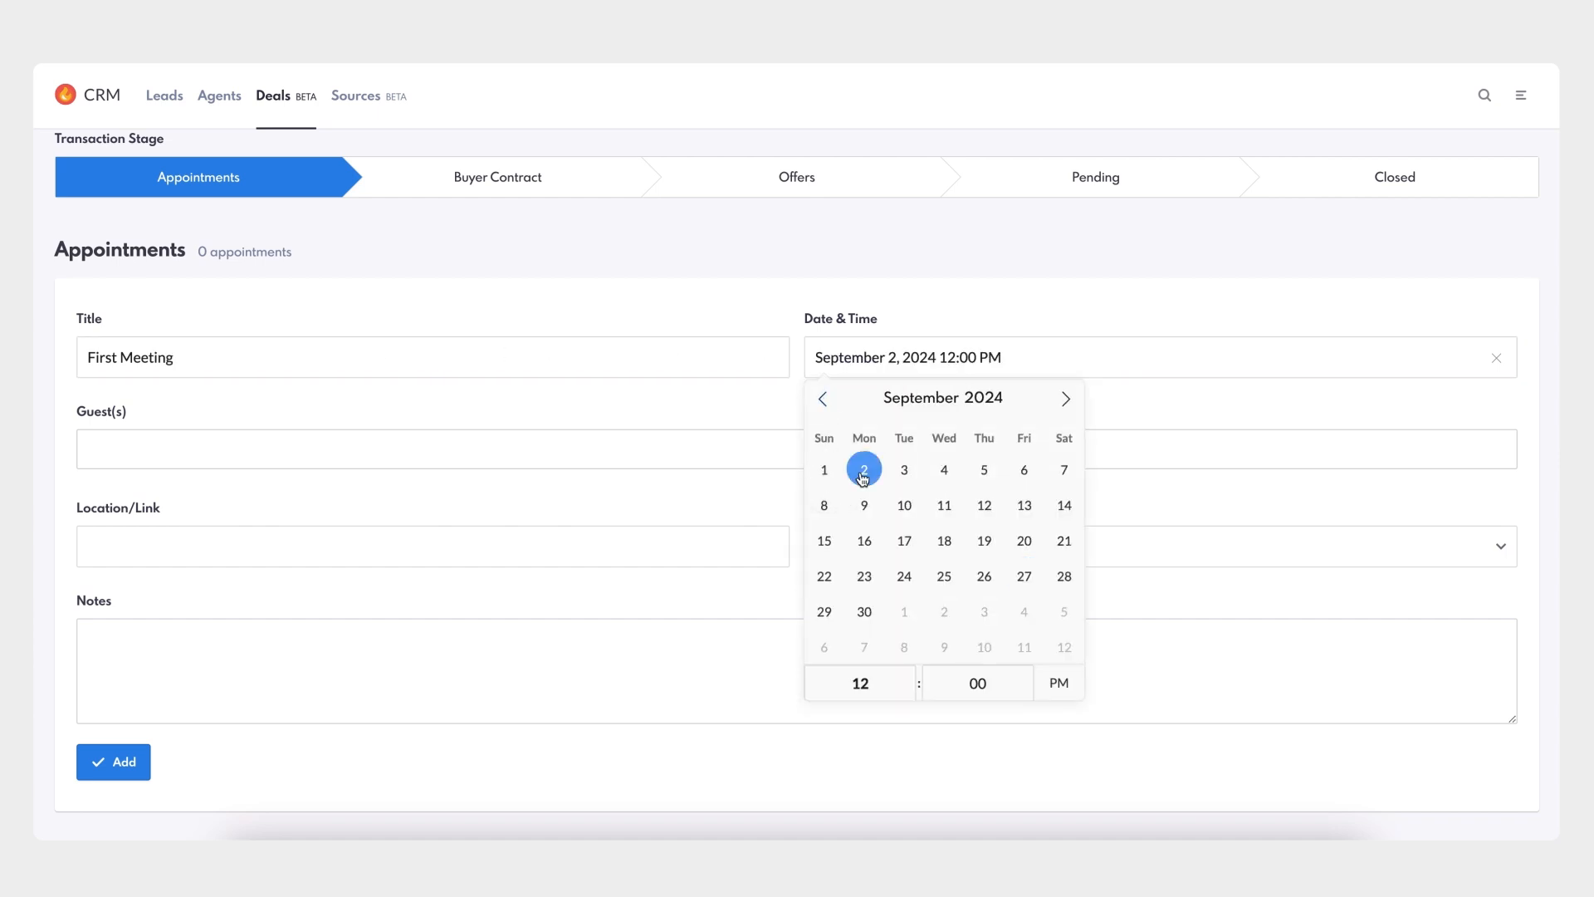
pyautogui.click(1204, 403)
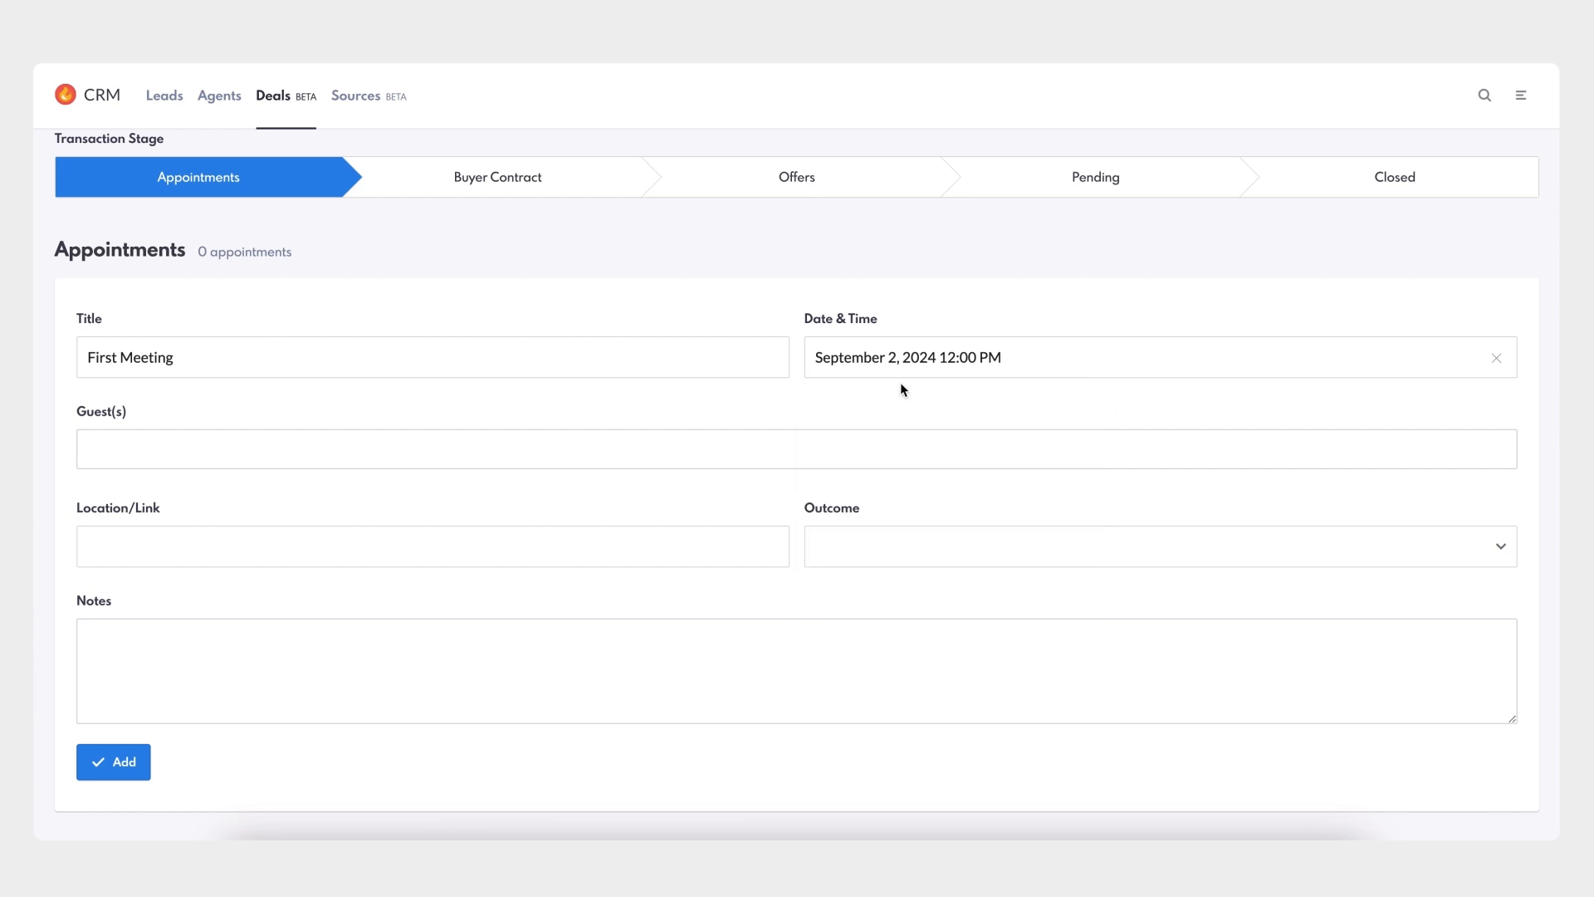
# - Add the buyer as guest, location Coffee Shop, outcome Met, notes 'Meet & greet. Spoke about budget and timeline.', and add it
pyautogui.click(587, 449)
pyautogui.write('Abby')
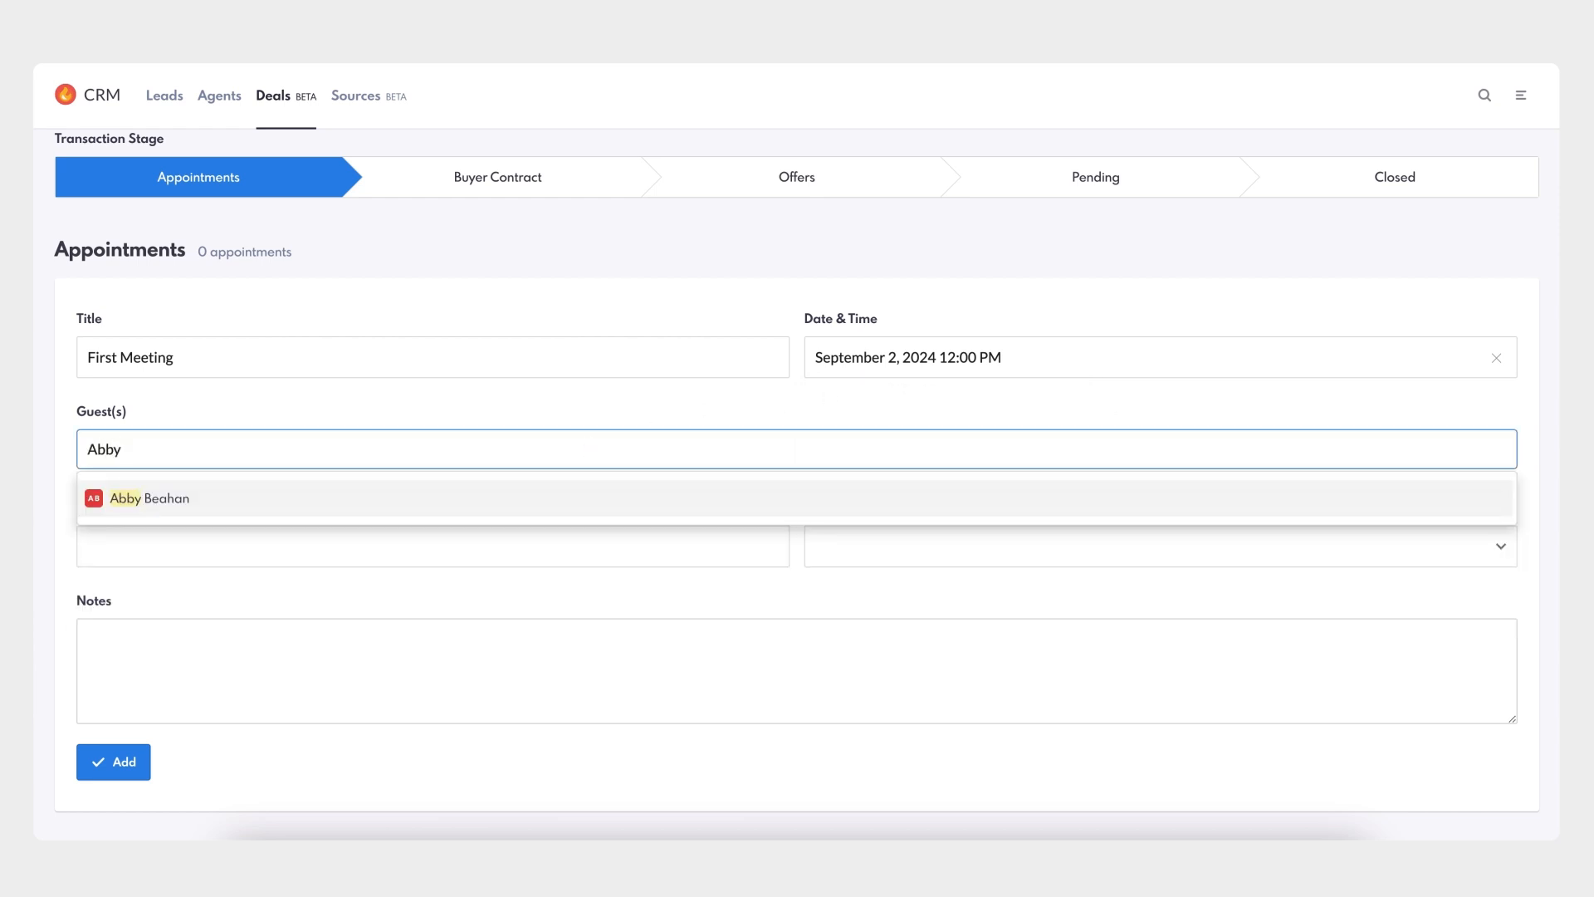
pyautogui.click(510, 512)
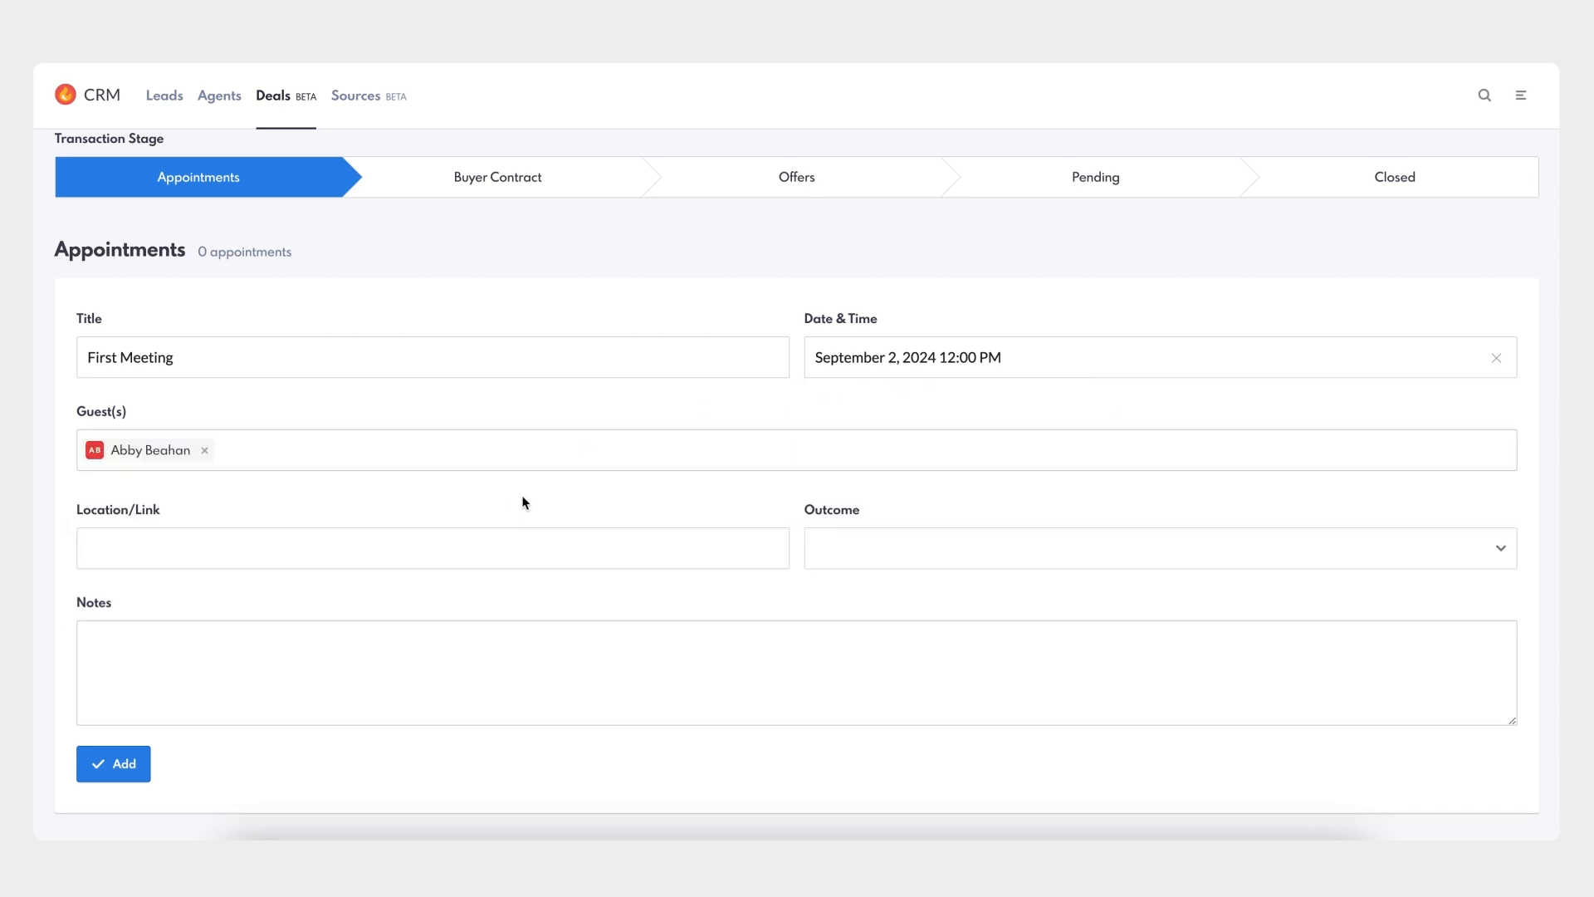
pyautogui.click(496, 550)
pyautogui.write('Coffee Shop')
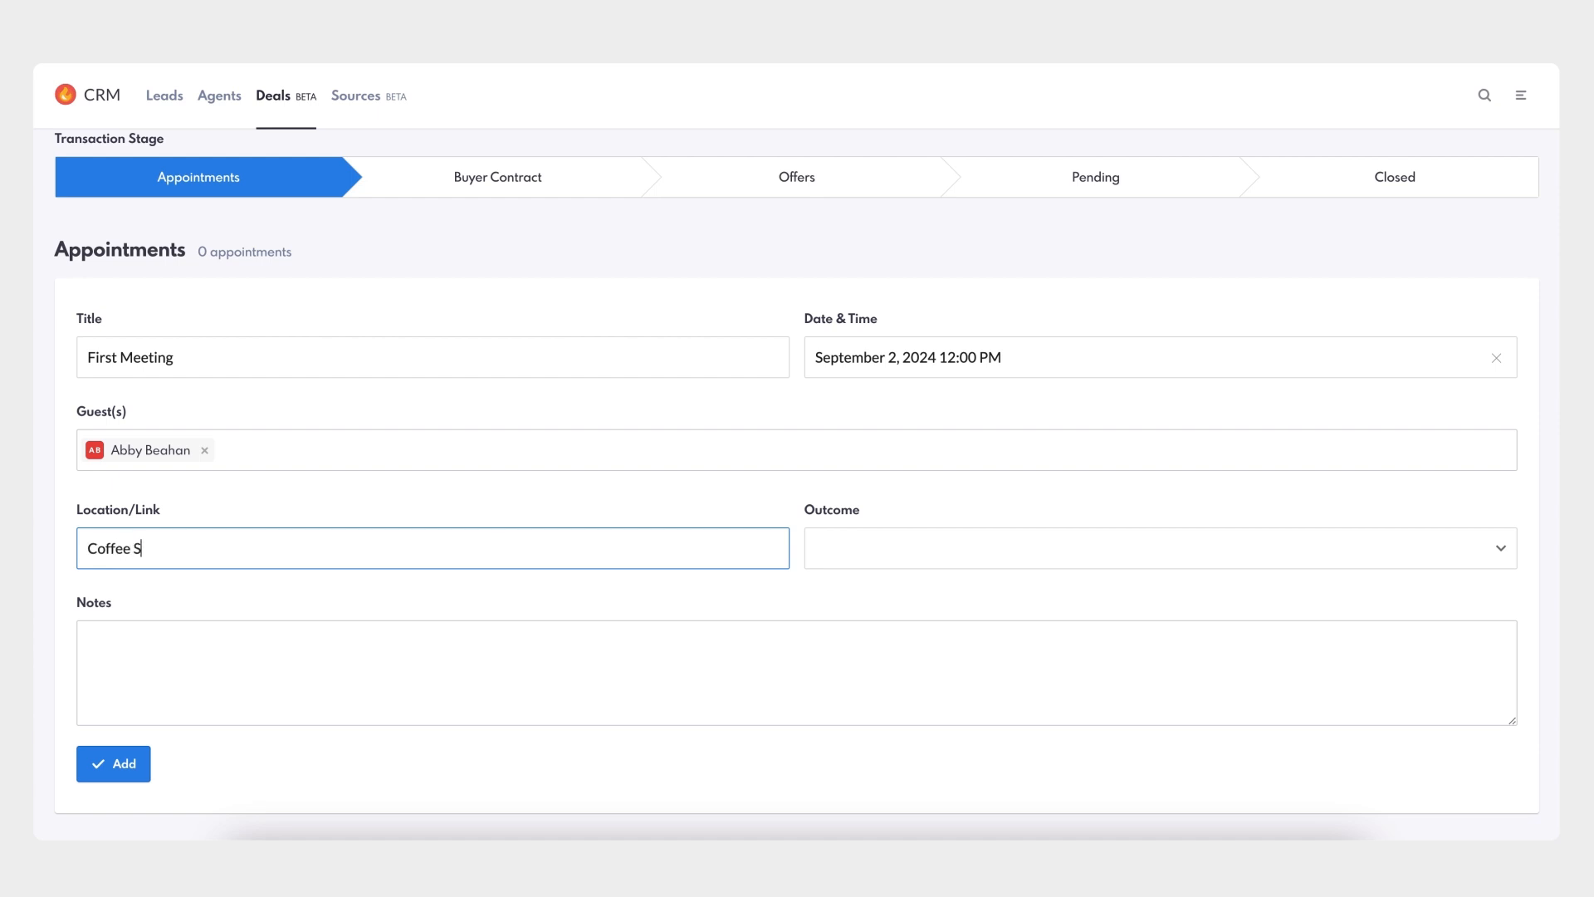
pyautogui.click(1024, 560)
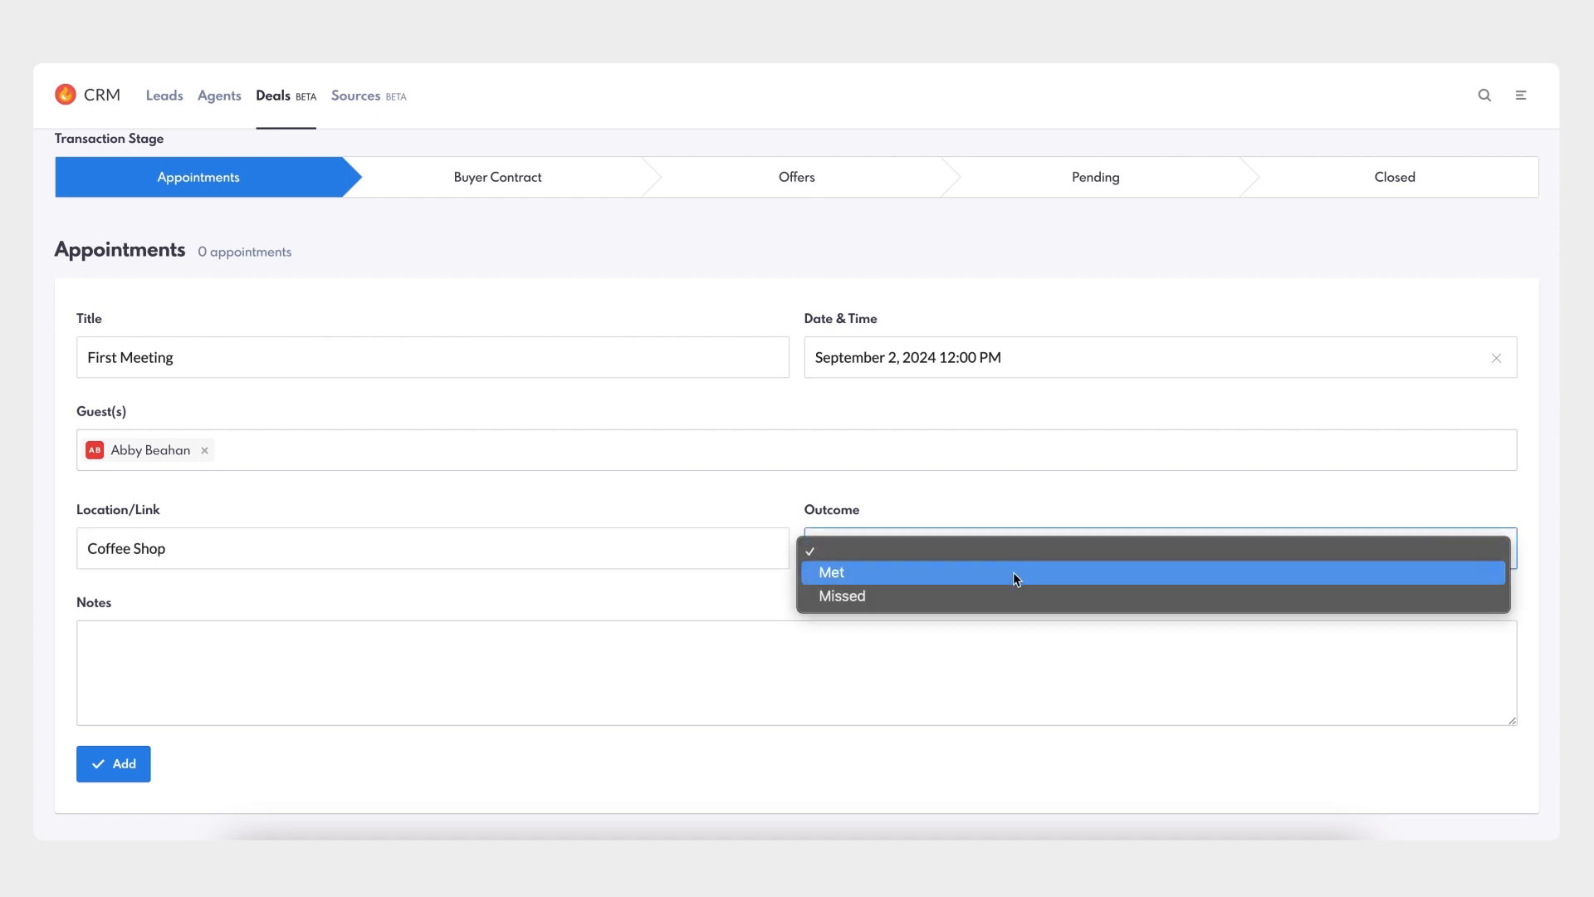
pyautogui.click(1013, 572)
pyautogui.click(424, 648)
pyautogui.write('Mee')
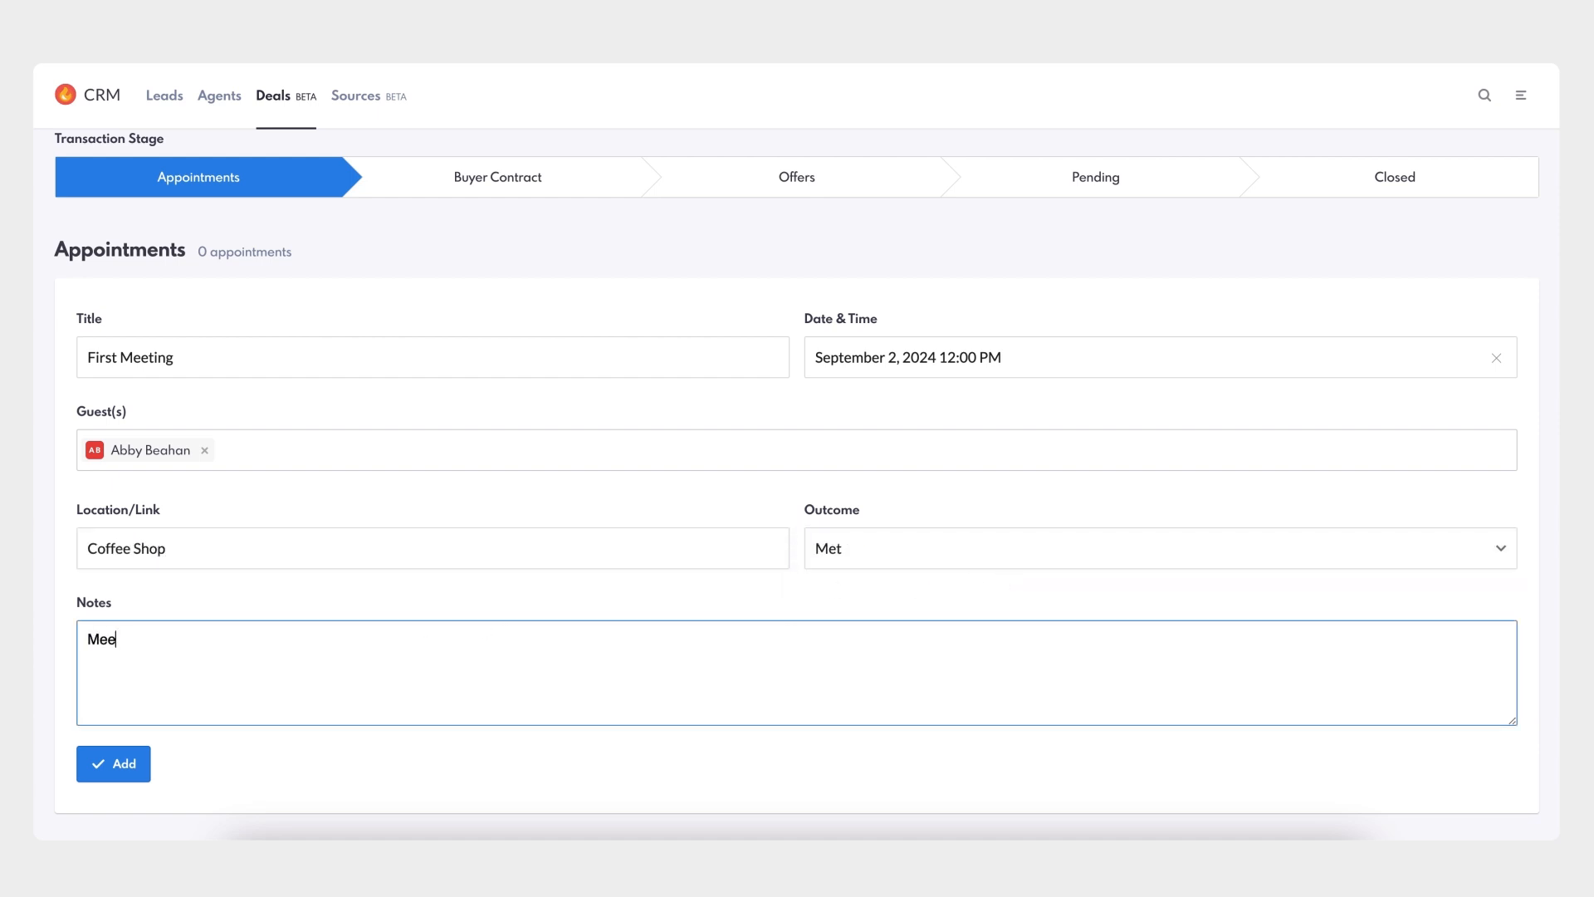
pyautogui.write('t & greet. Spoke about budget and timeline.')
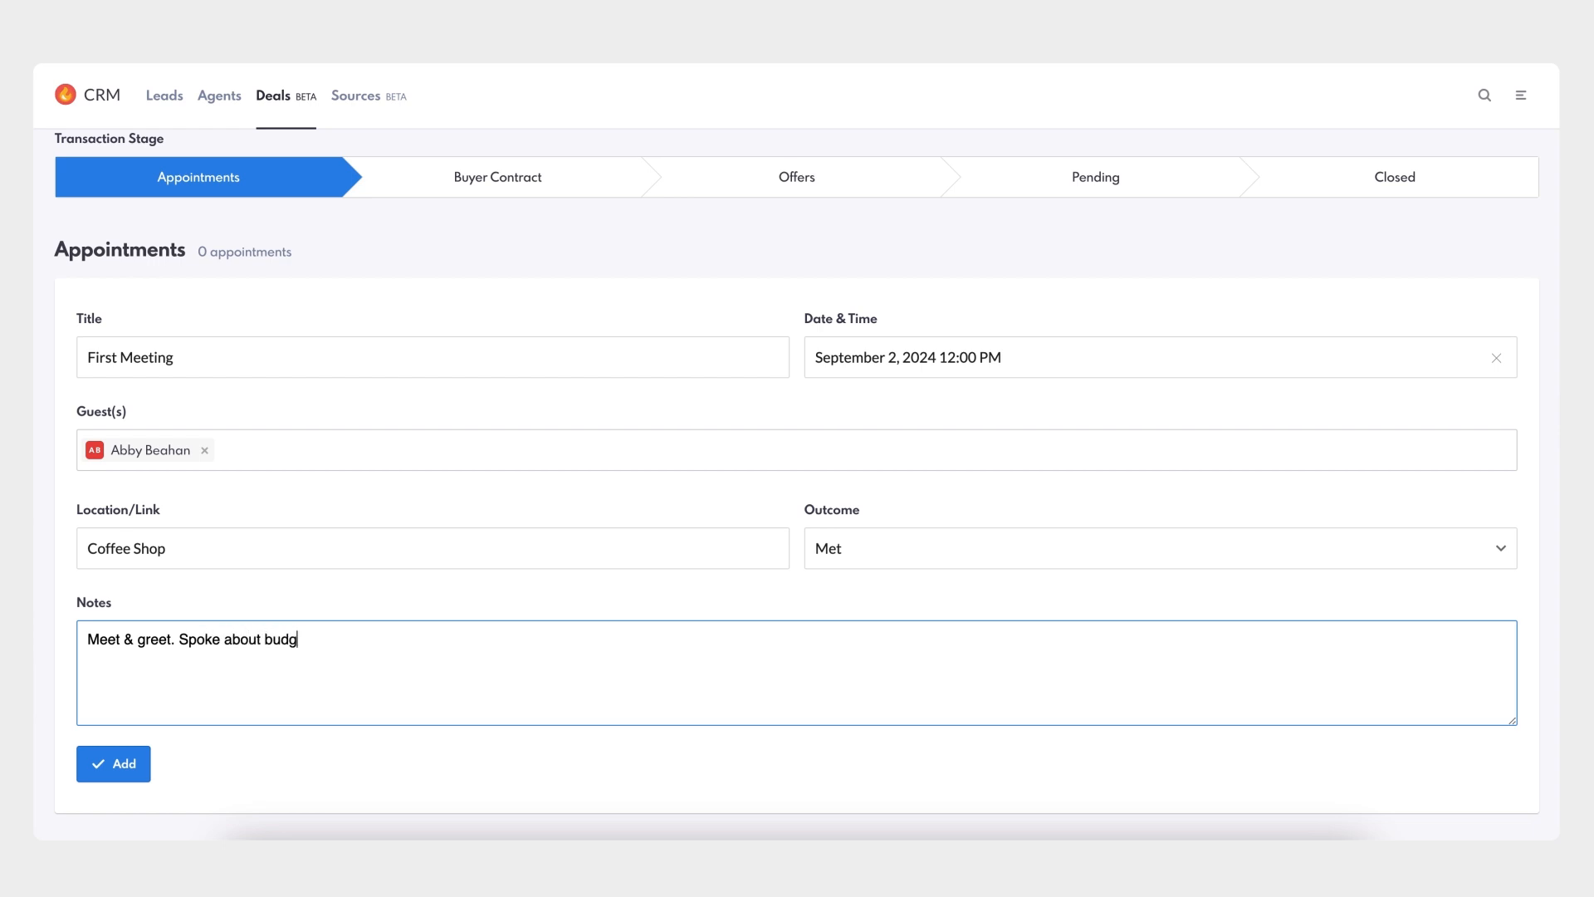
pyautogui.click(125, 769)
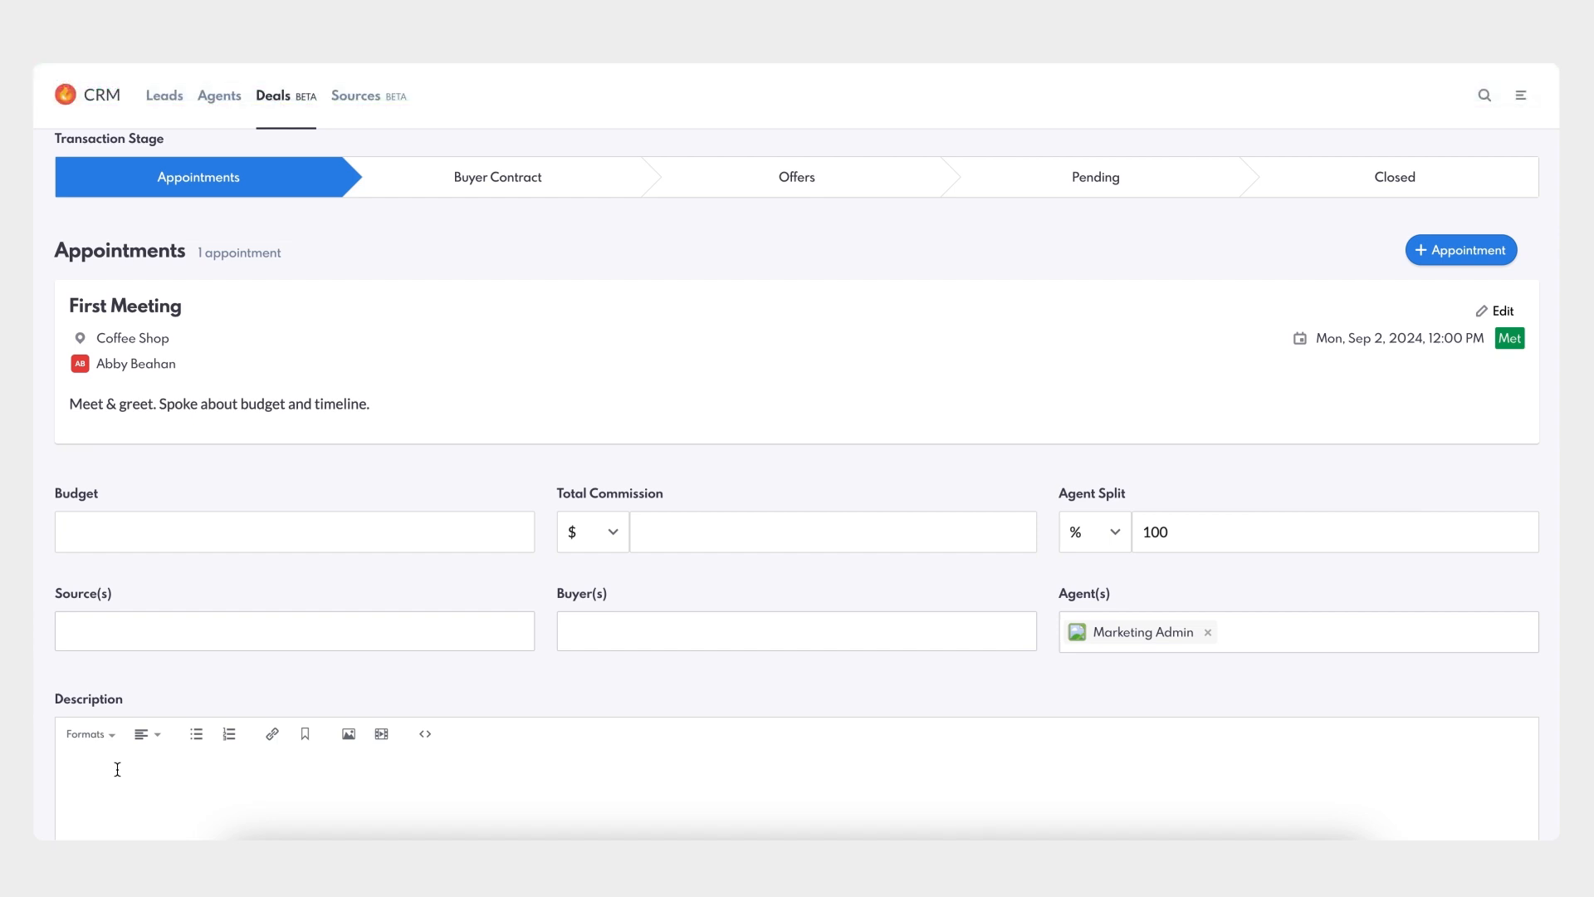
# - Set the deal budget to $850,000, total commission to 3%, and agent split to 50
pyautogui.scroll(-2, 117, 769)
pyautogui.scroll(-2, 117, 769)
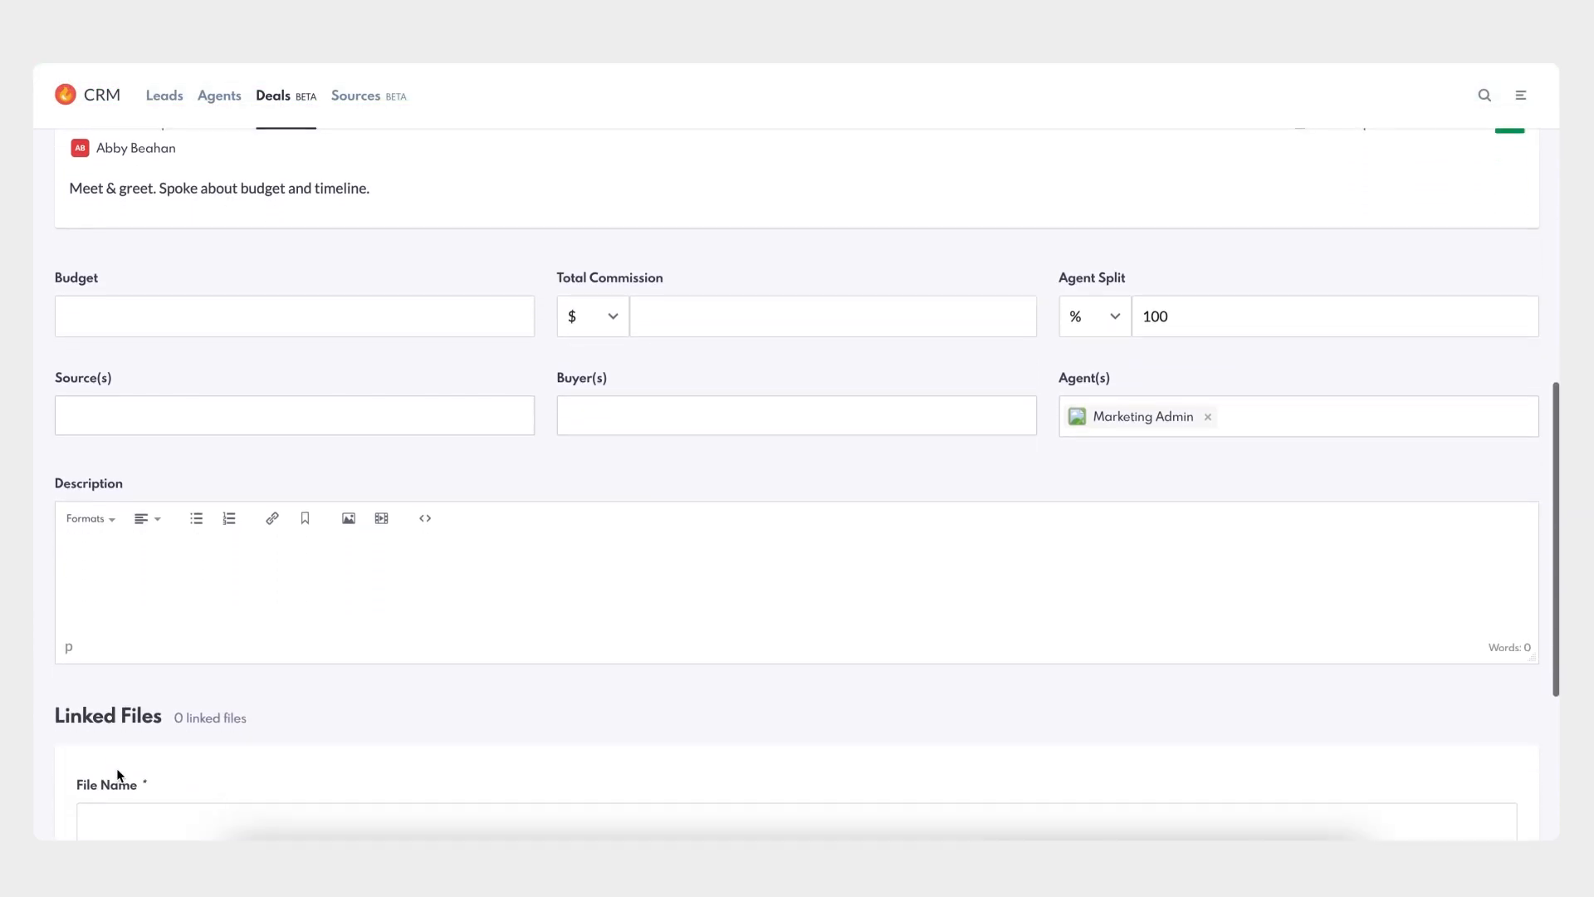
pyautogui.scroll(-1, 116, 769)
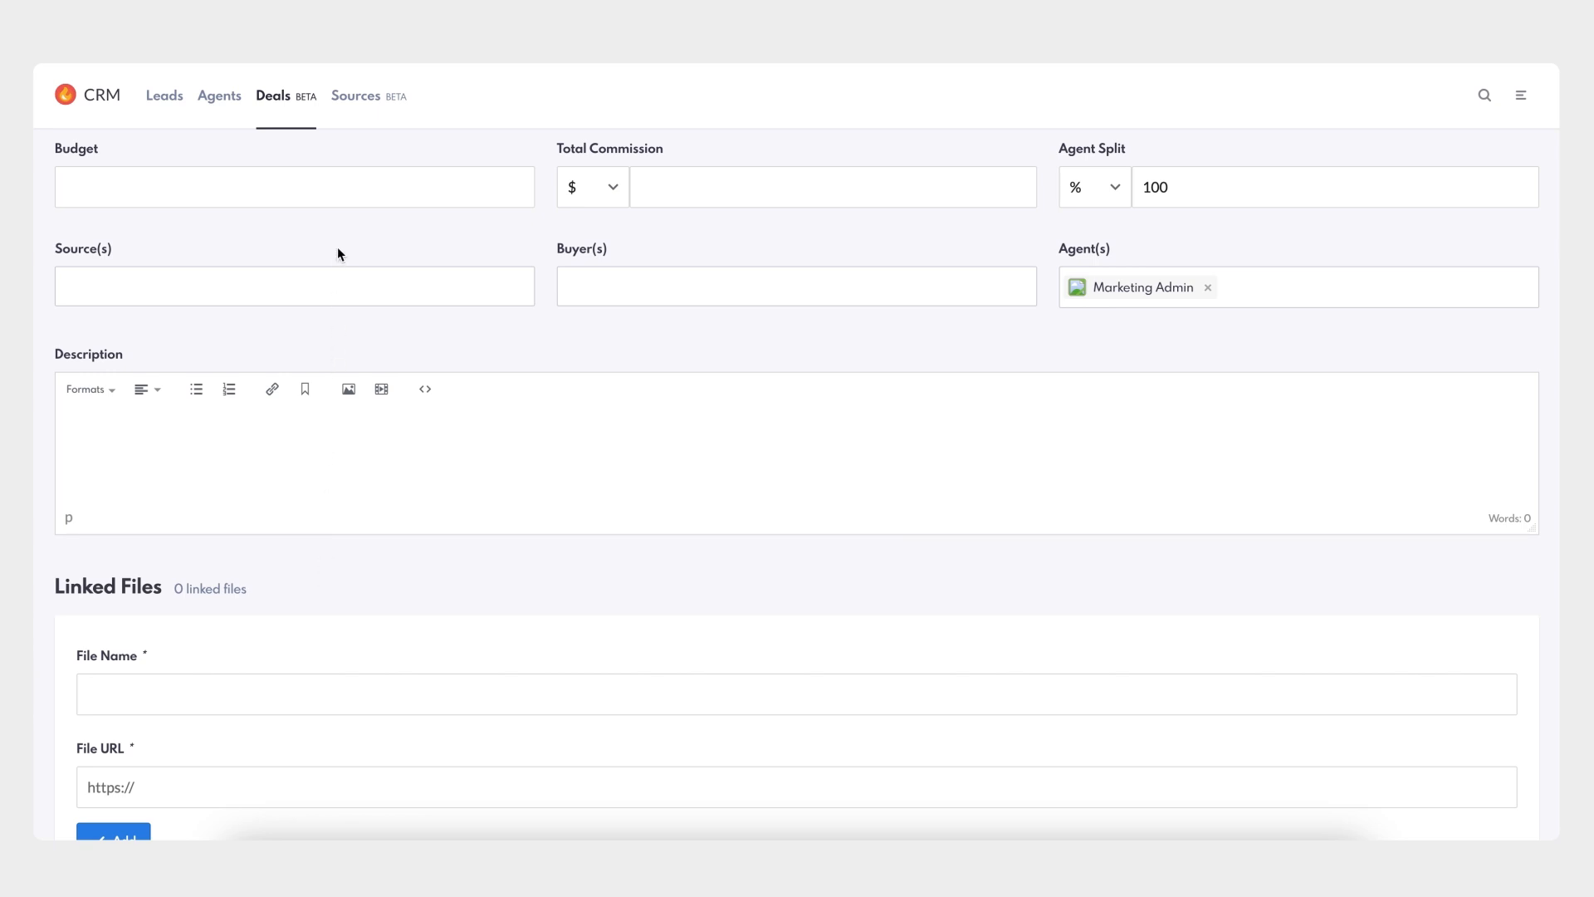
pyautogui.click(338, 186)
pyautogui.write('$8,50000')
pyautogui.click(715, 178)
pyautogui.click(613, 193)
pyautogui.click(585, 209)
pyautogui.click(671, 189)
pyautogui.press('Tab')
pyautogui.press('Tab')
pyautogui.press('BackSpace')
pyautogui.press('BackSpace')
pyautogui.press('BackSpace')
pyautogui.write('50')
# - Set source Google PPC, add the buyer, describe the 4-bedroom Pleasant Valley search, and save the deal
pyautogui.click(391, 284)
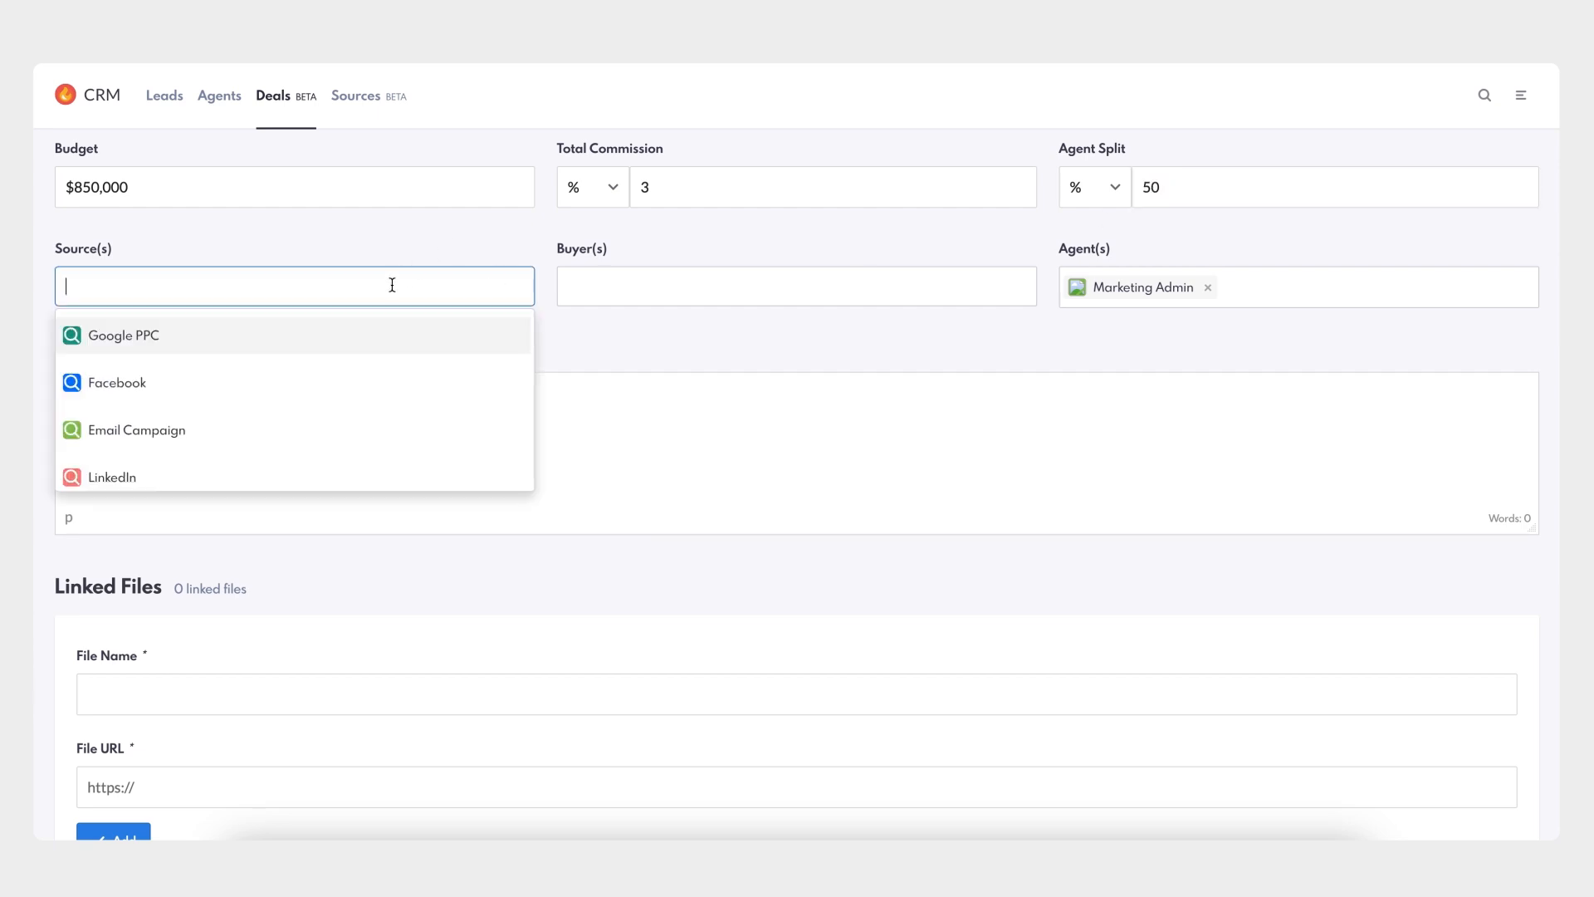
pyautogui.click(210, 343)
pyautogui.click(641, 285)
pyautogui.write('abby')
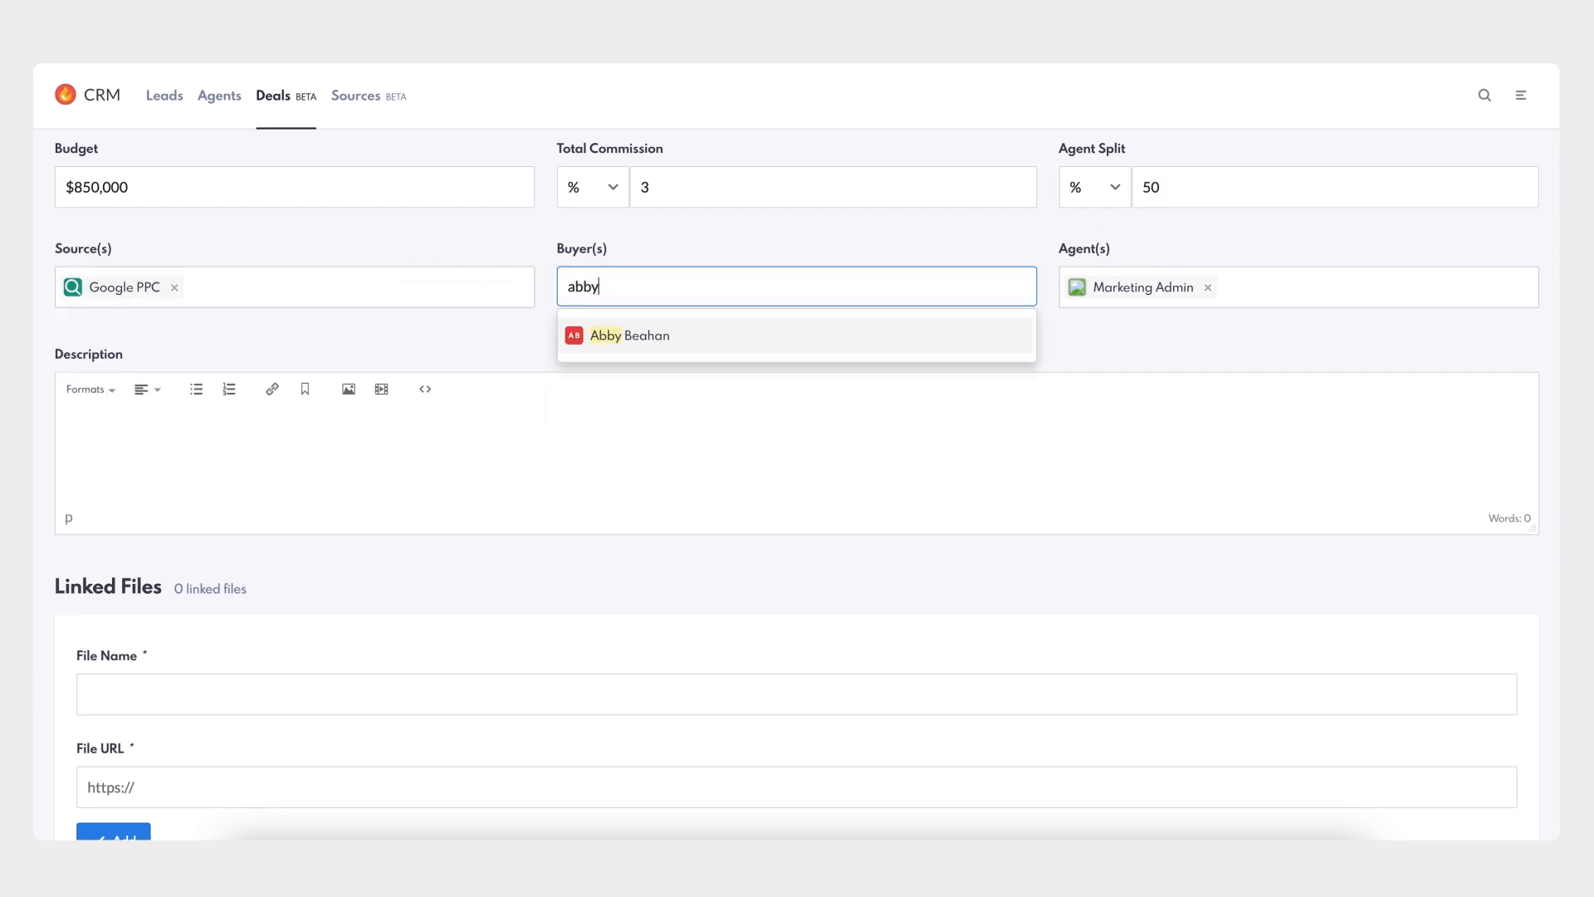
pyautogui.click(638, 340)
pyautogui.write('Looking ')
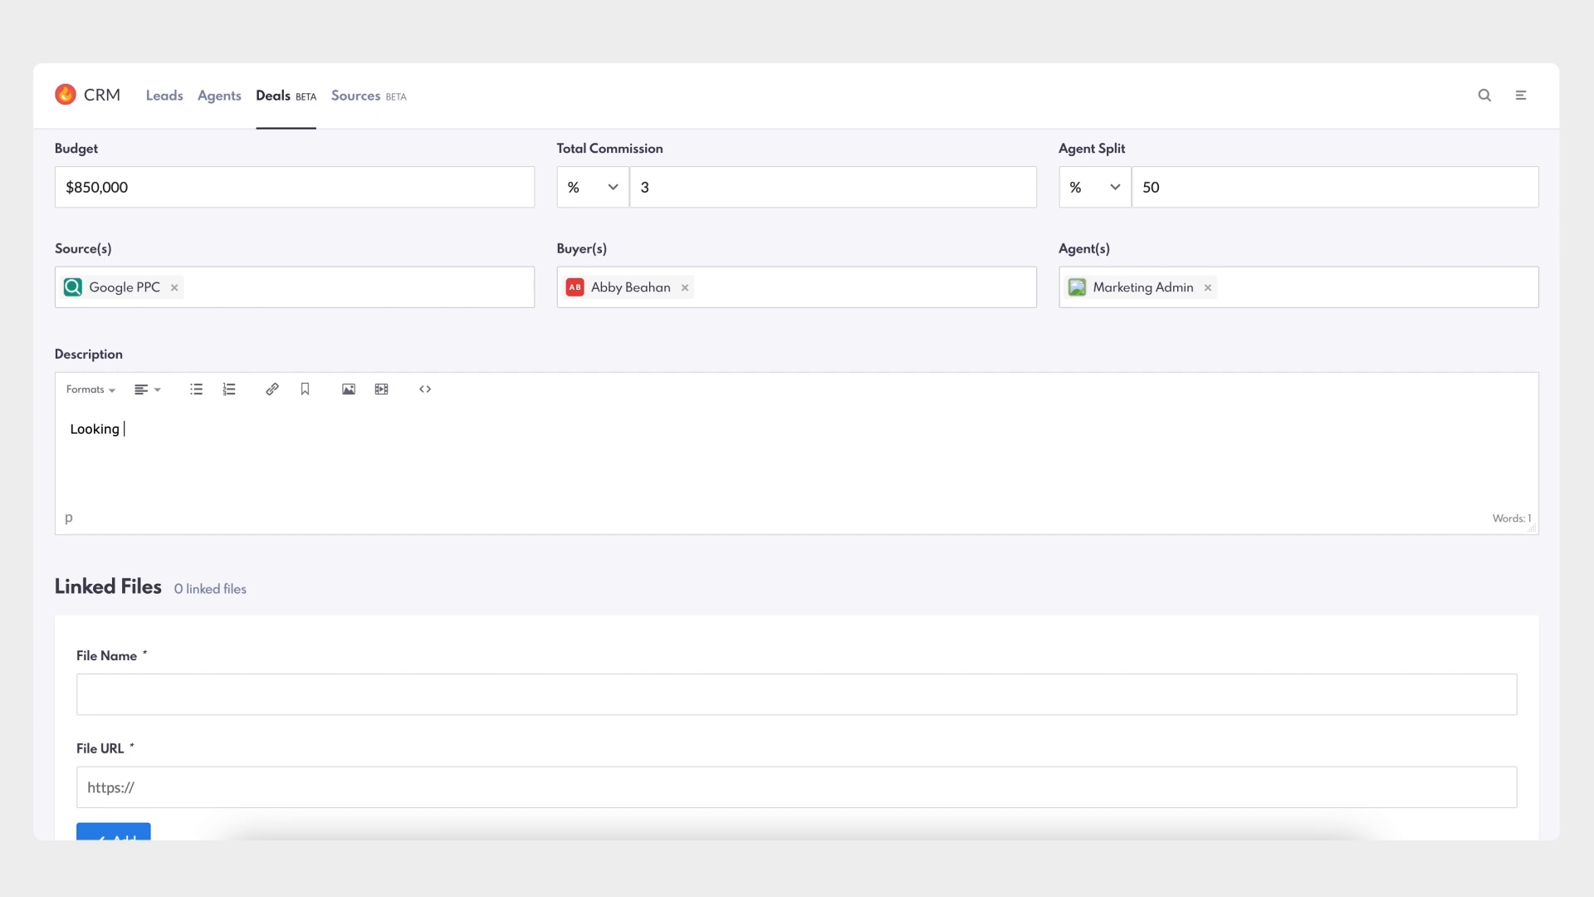
pyautogui.write('for 4 bedroom home in PLeasant Val')
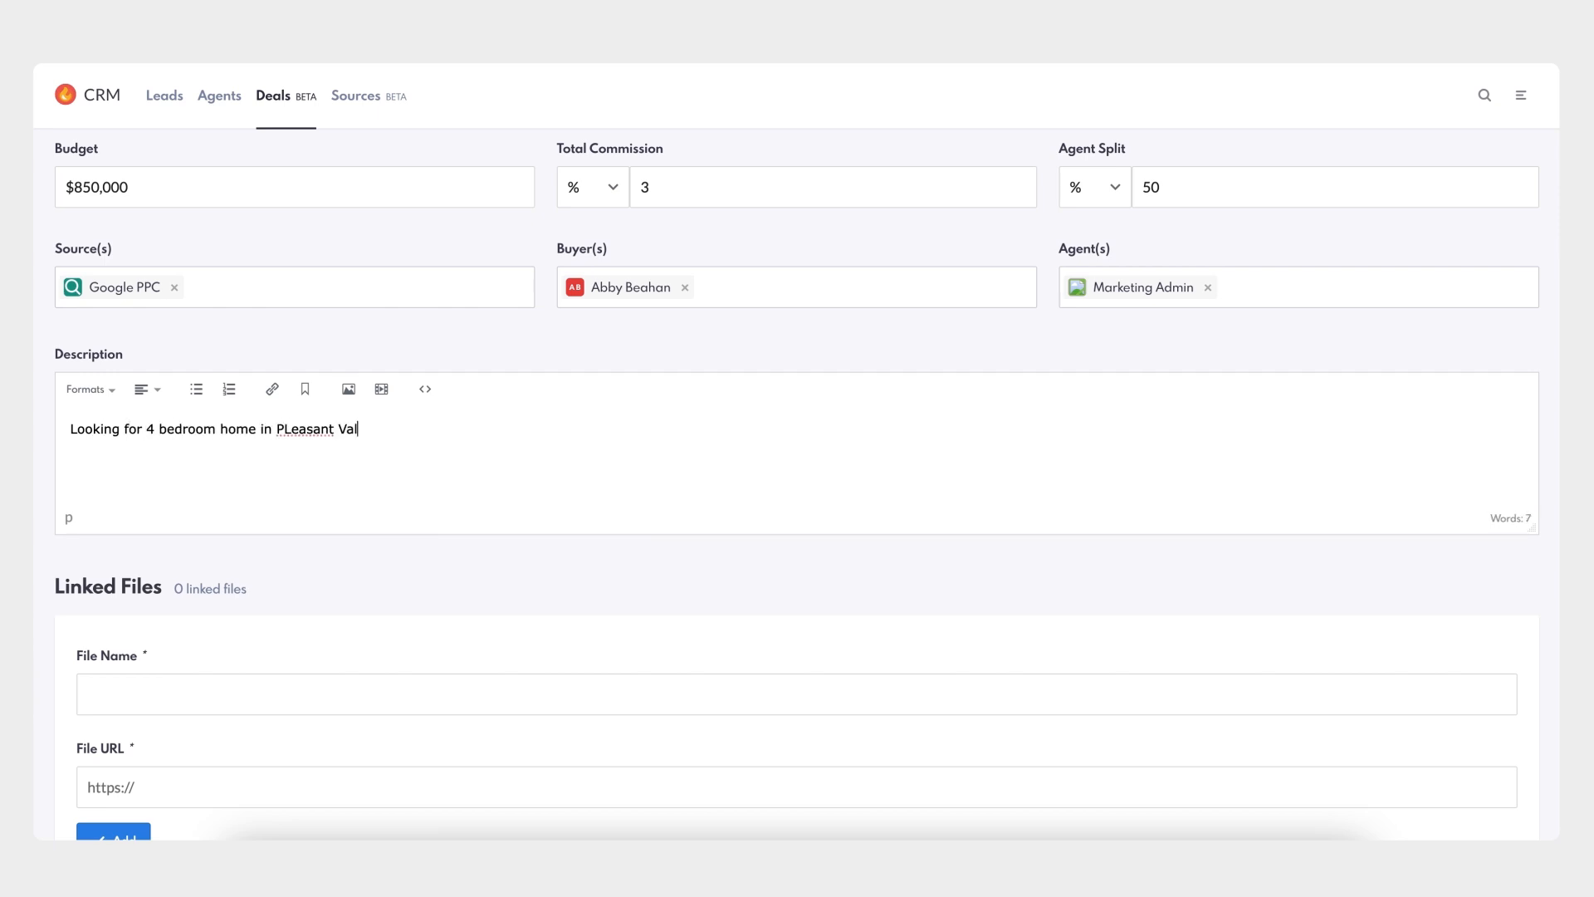
pyautogui.write('ley. Budget is $850k.')
pyautogui.scroll(-2, 486, 596)
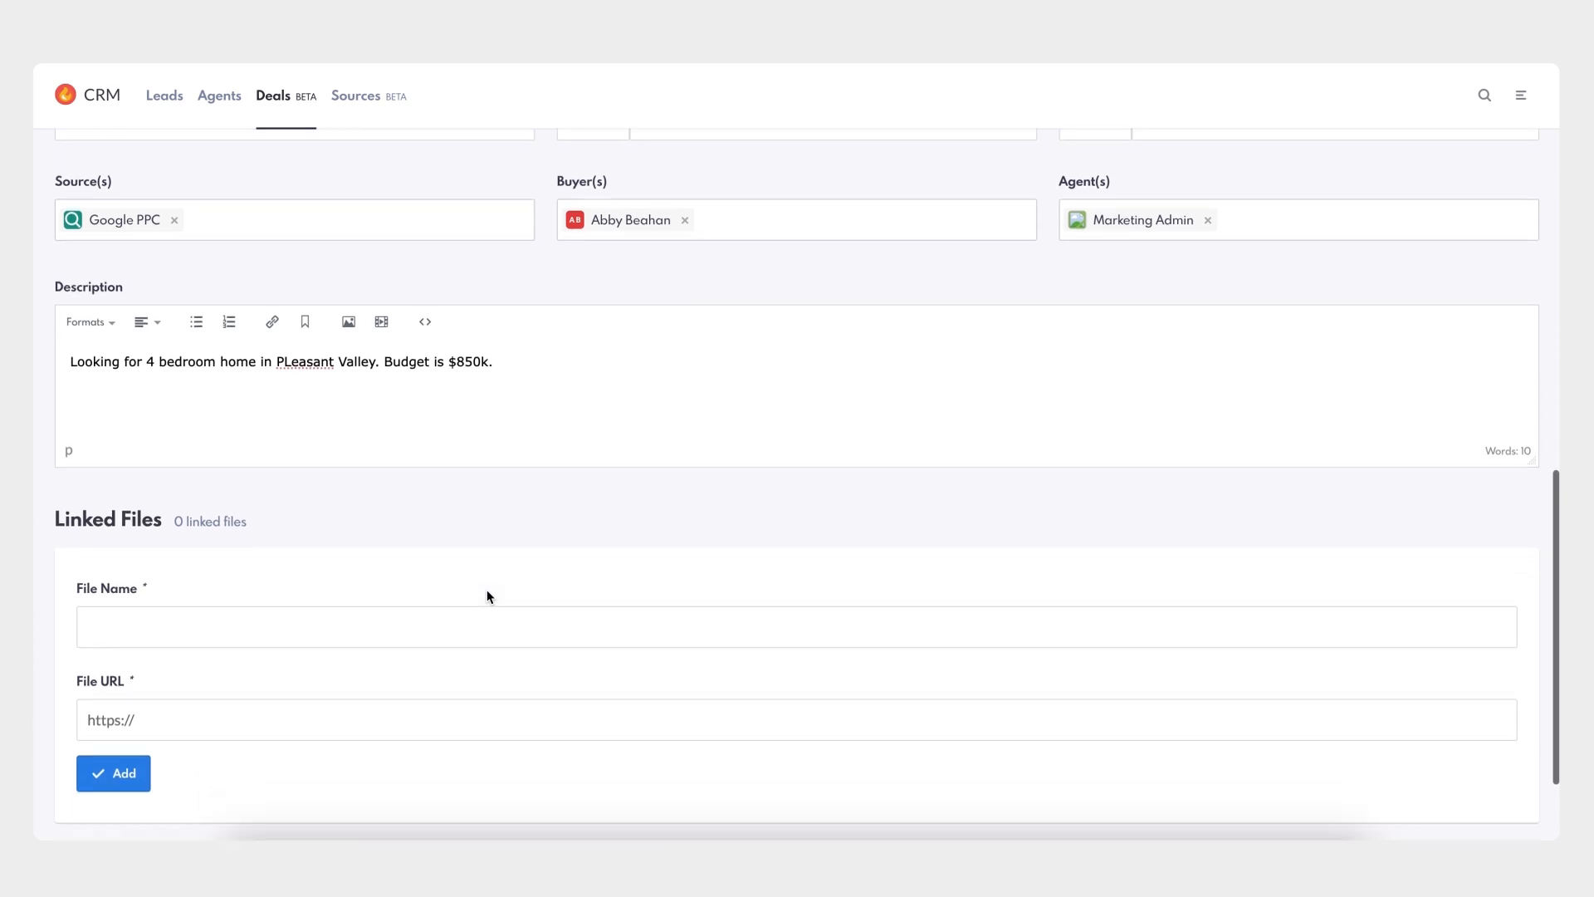
pyautogui.click(1519, 786)
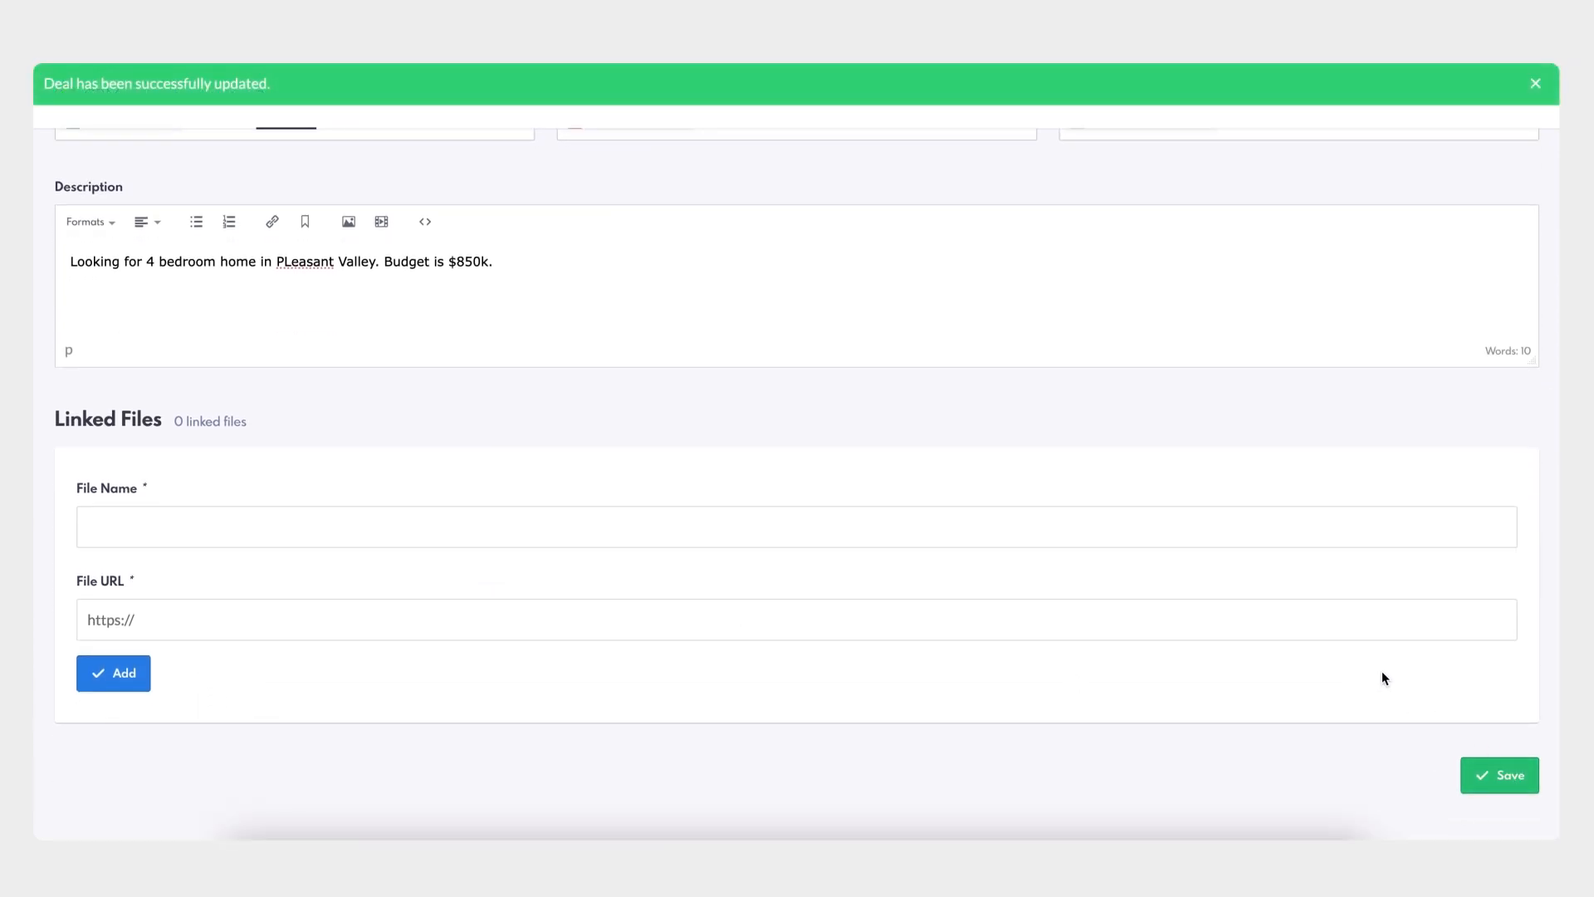
# - Advance the deal to the Buyer Contract stage with contract date October 1, 2024
pyautogui.scroll(6, 1382, 677)
pyautogui.scroll(5, 1382, 671)
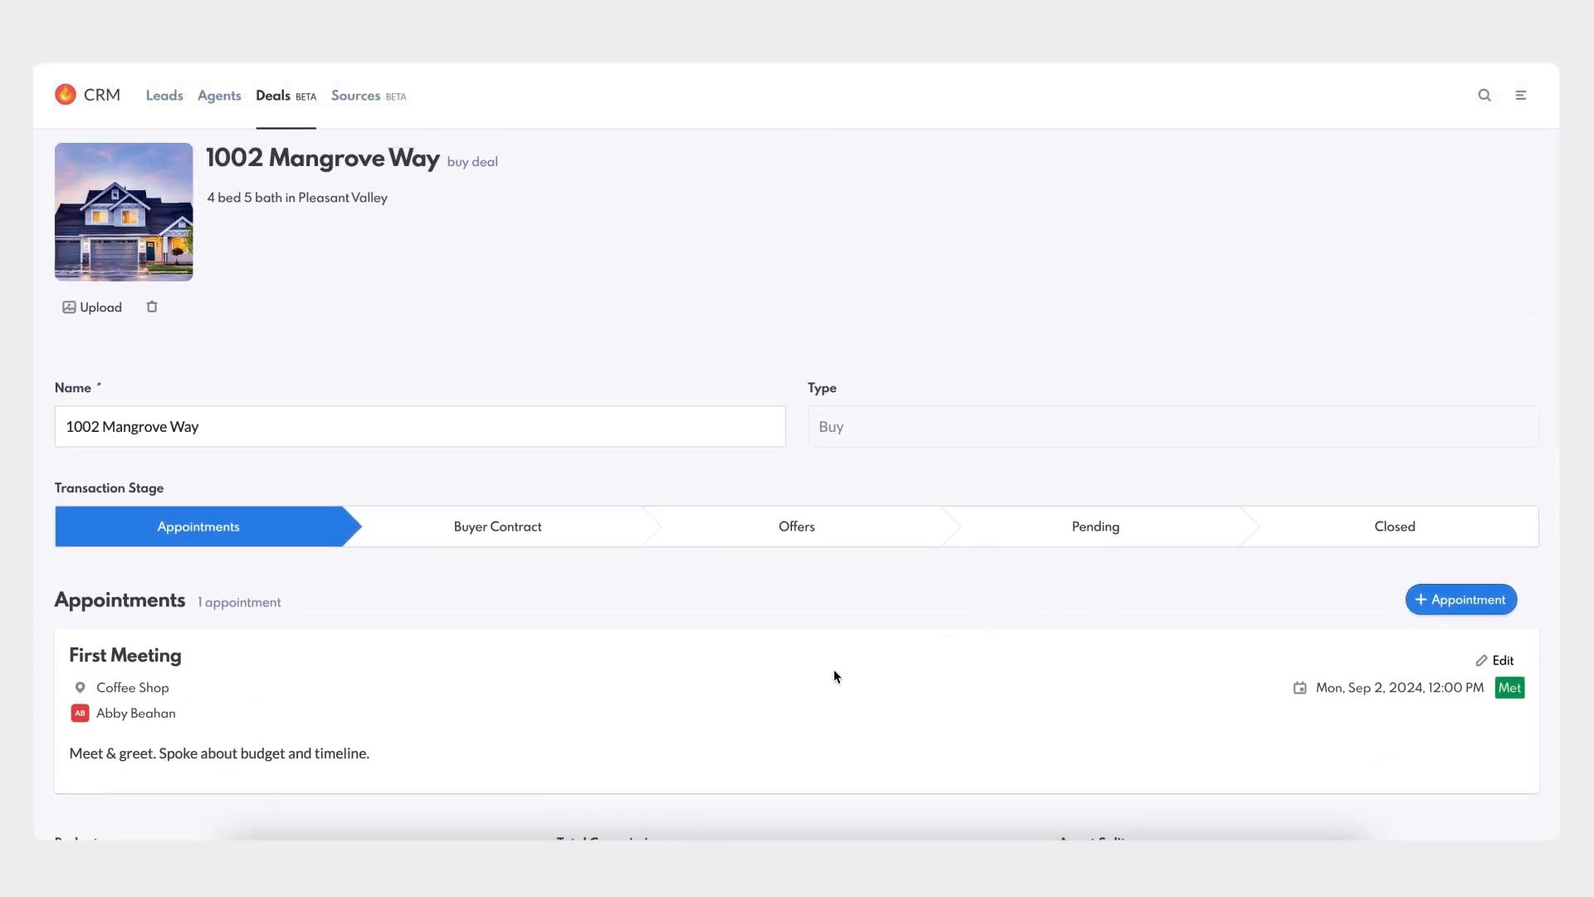
pyautogui.scroll(-1, 559, 694)
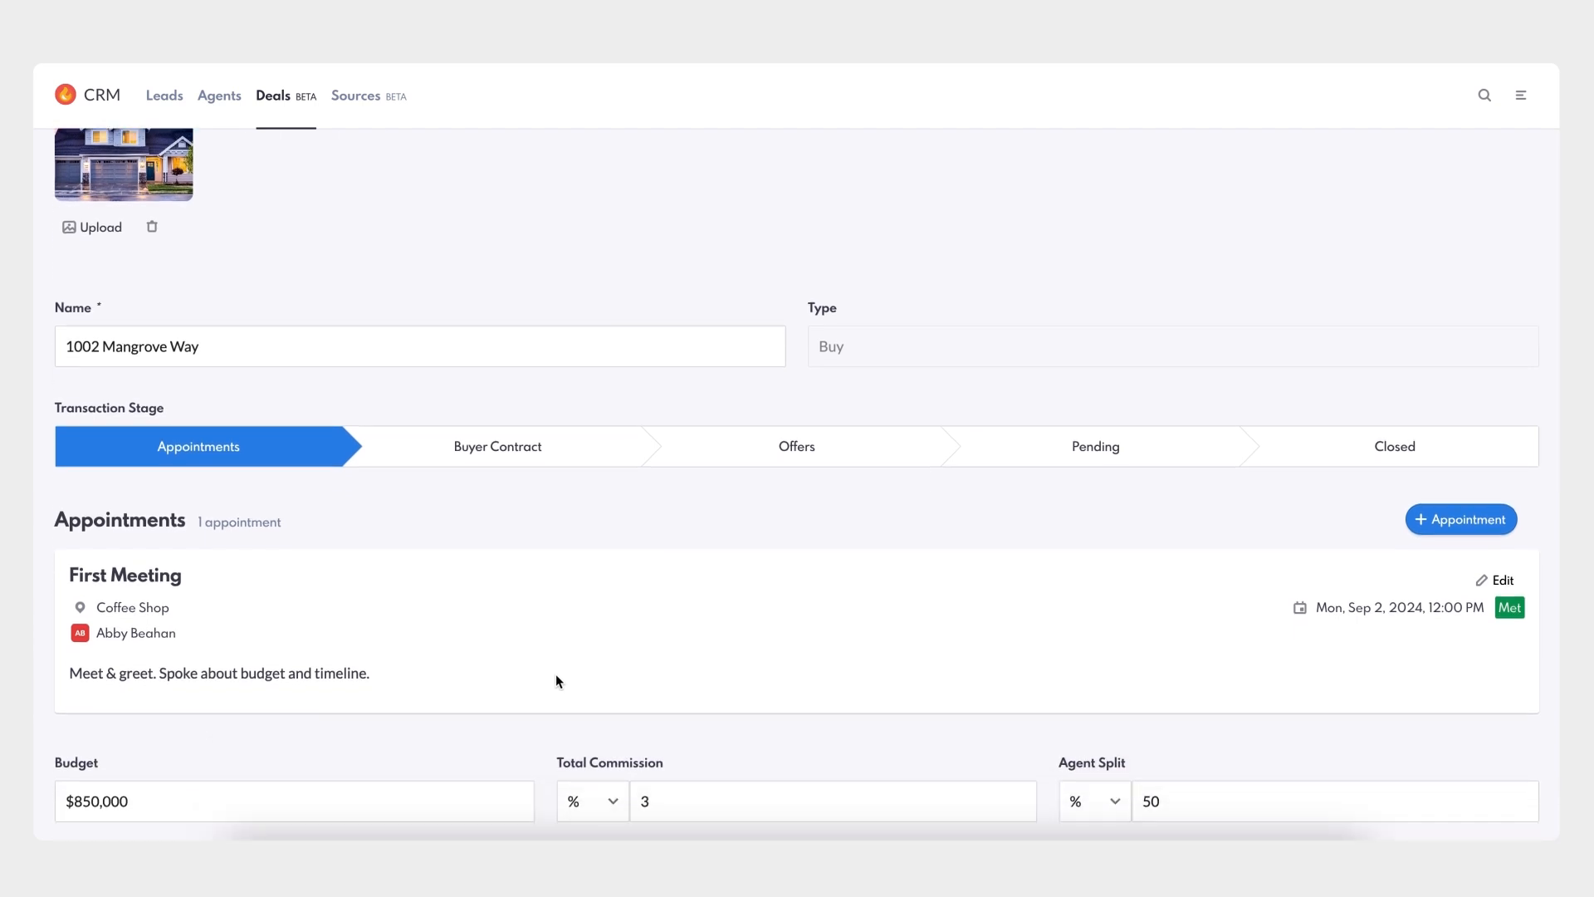
pyautogui.click(495, 450)
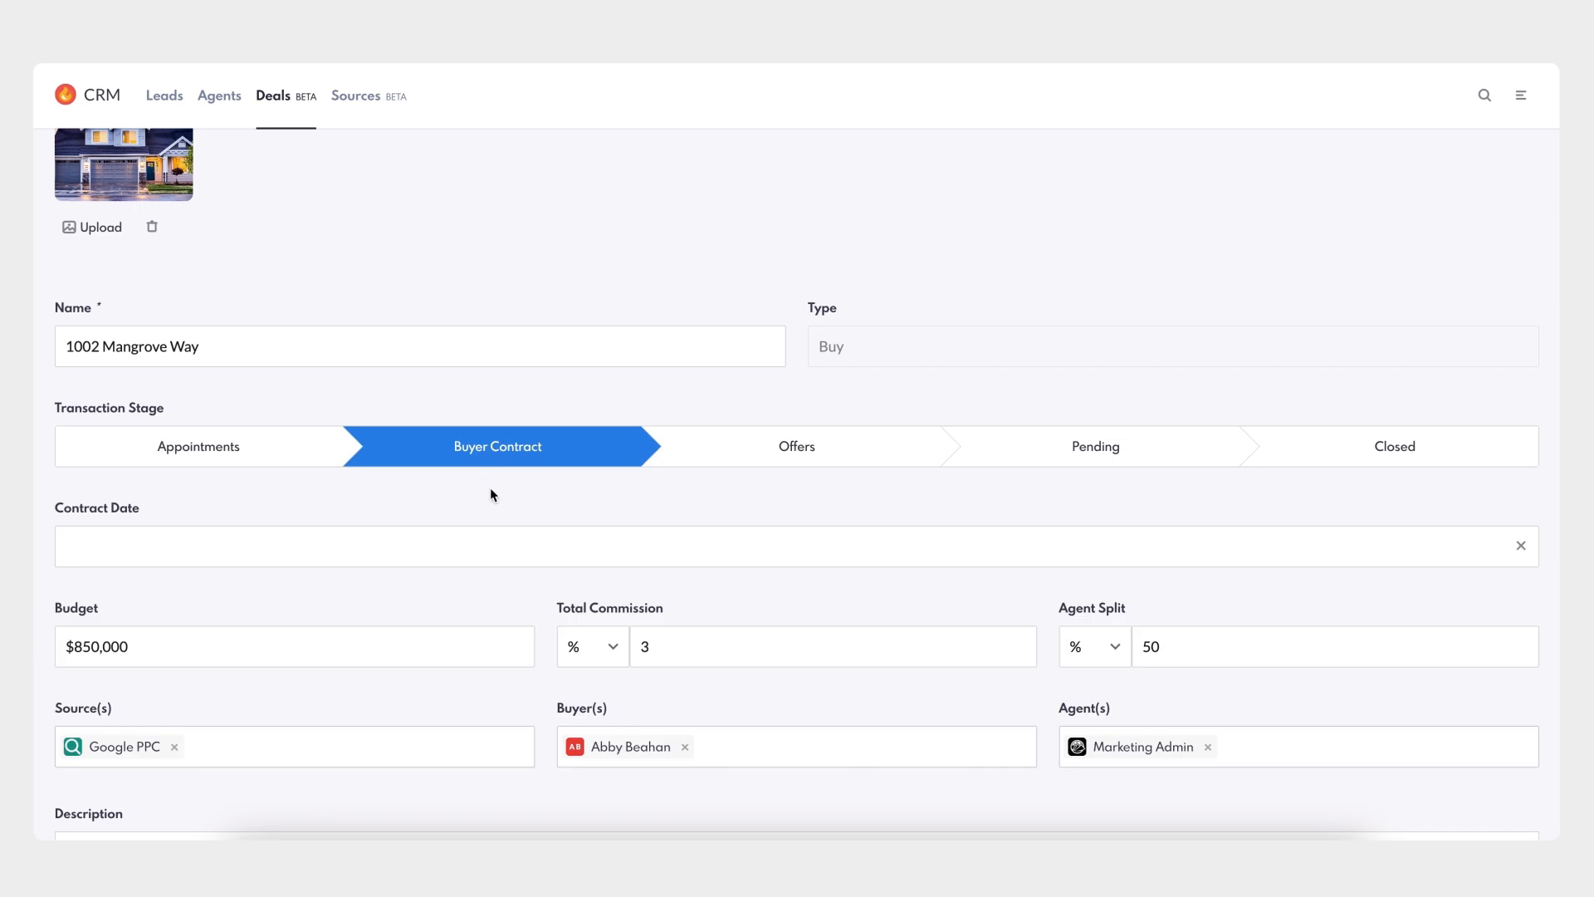
pyautogui.scroll(-1, 490, 495)
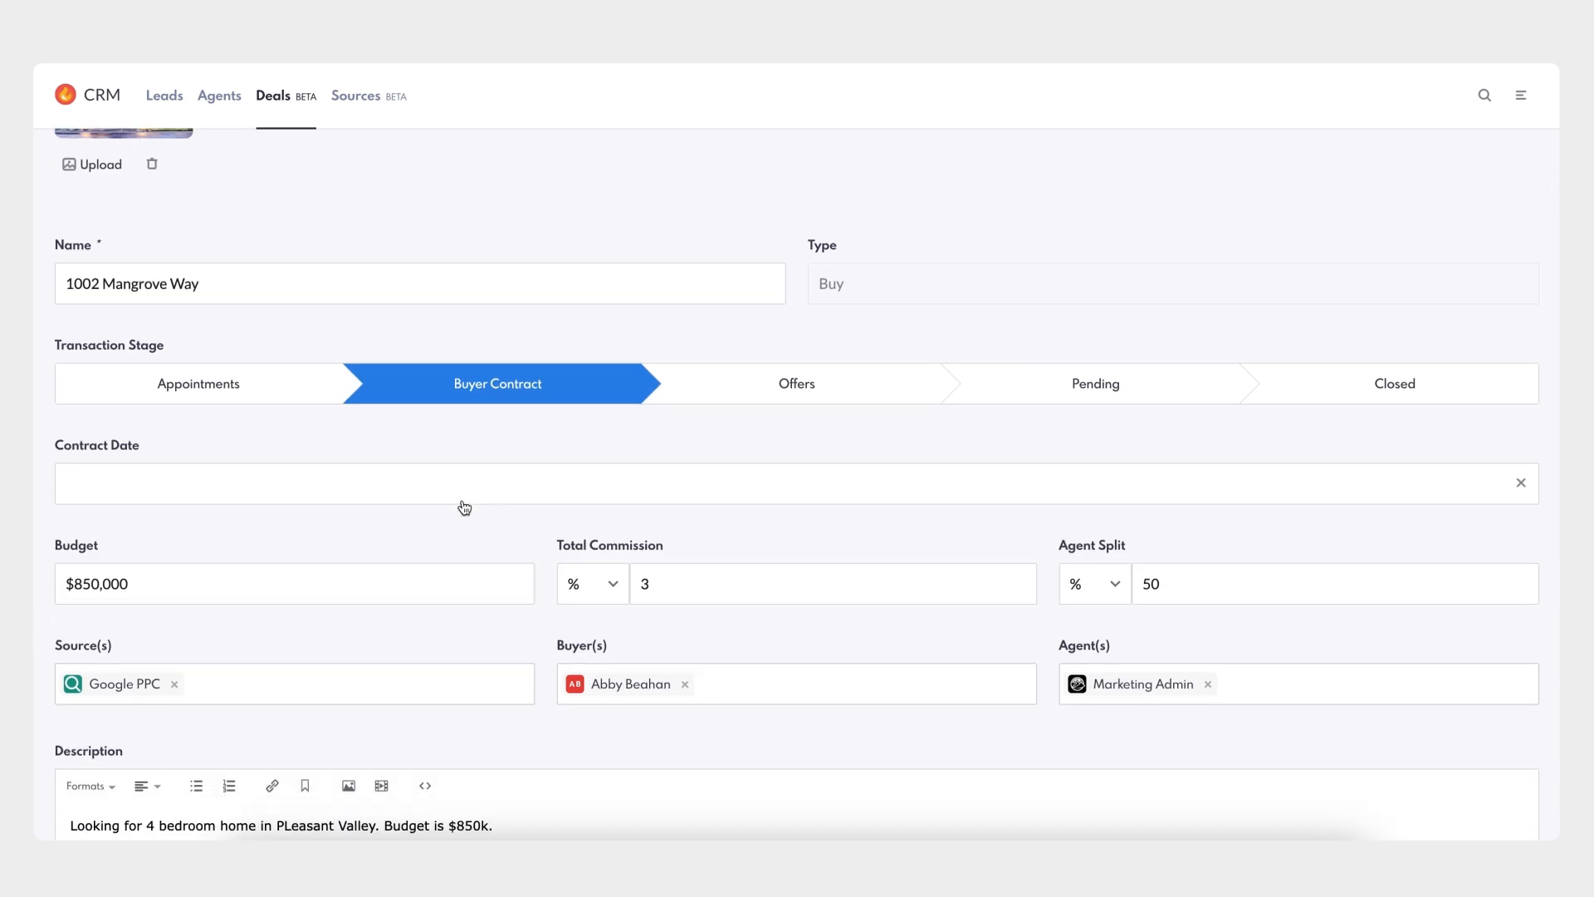
pyautogui.click(412, 497)
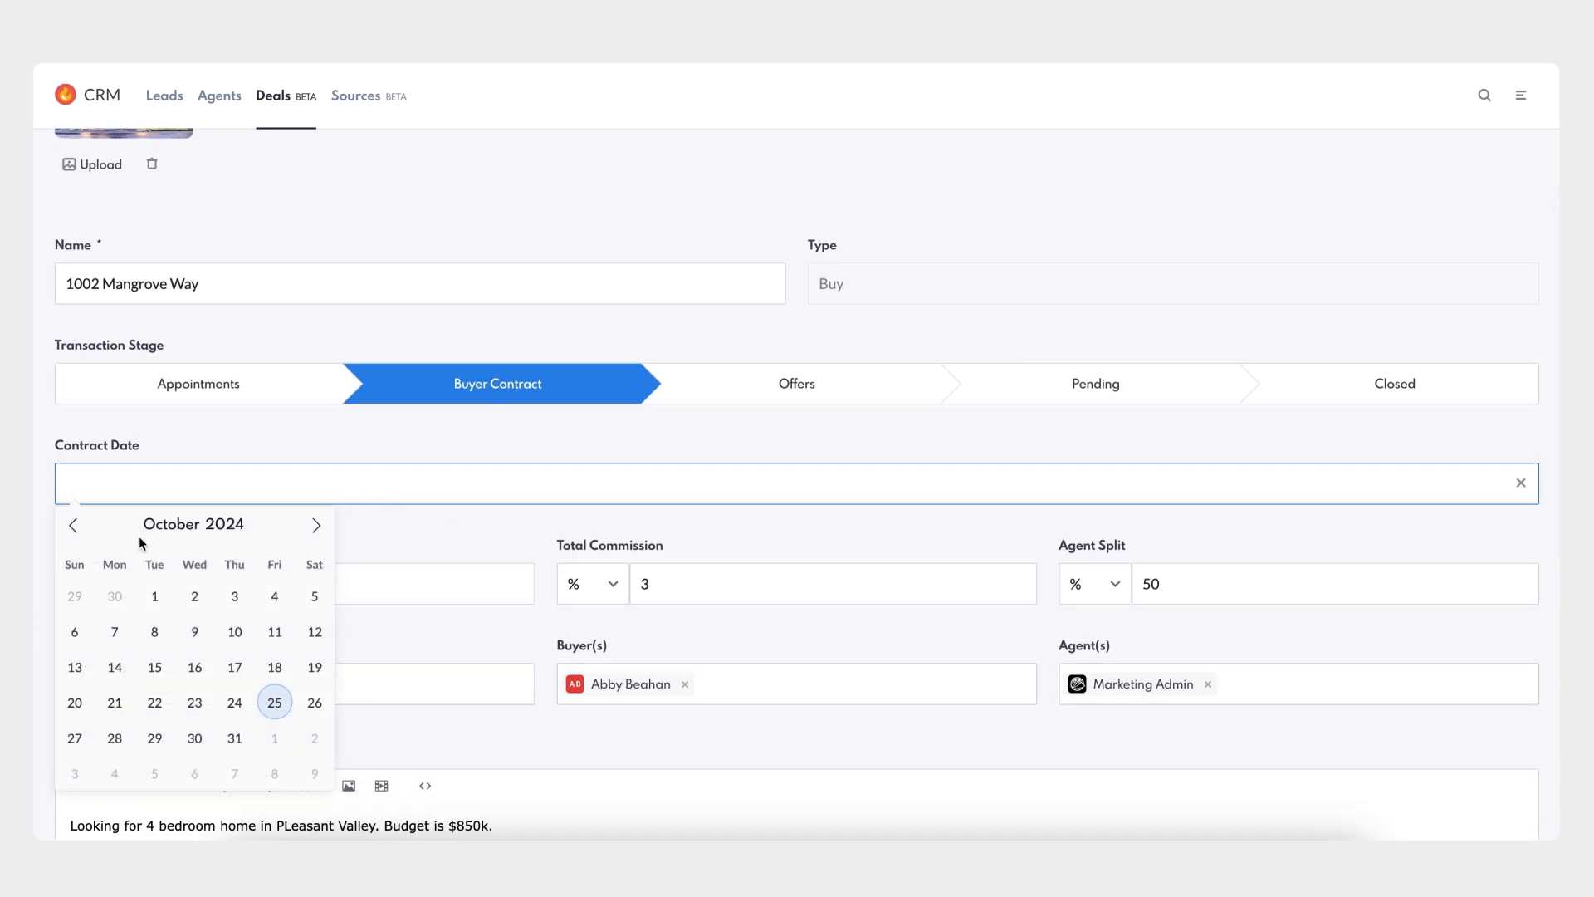
pyautogui.click(155, 596)
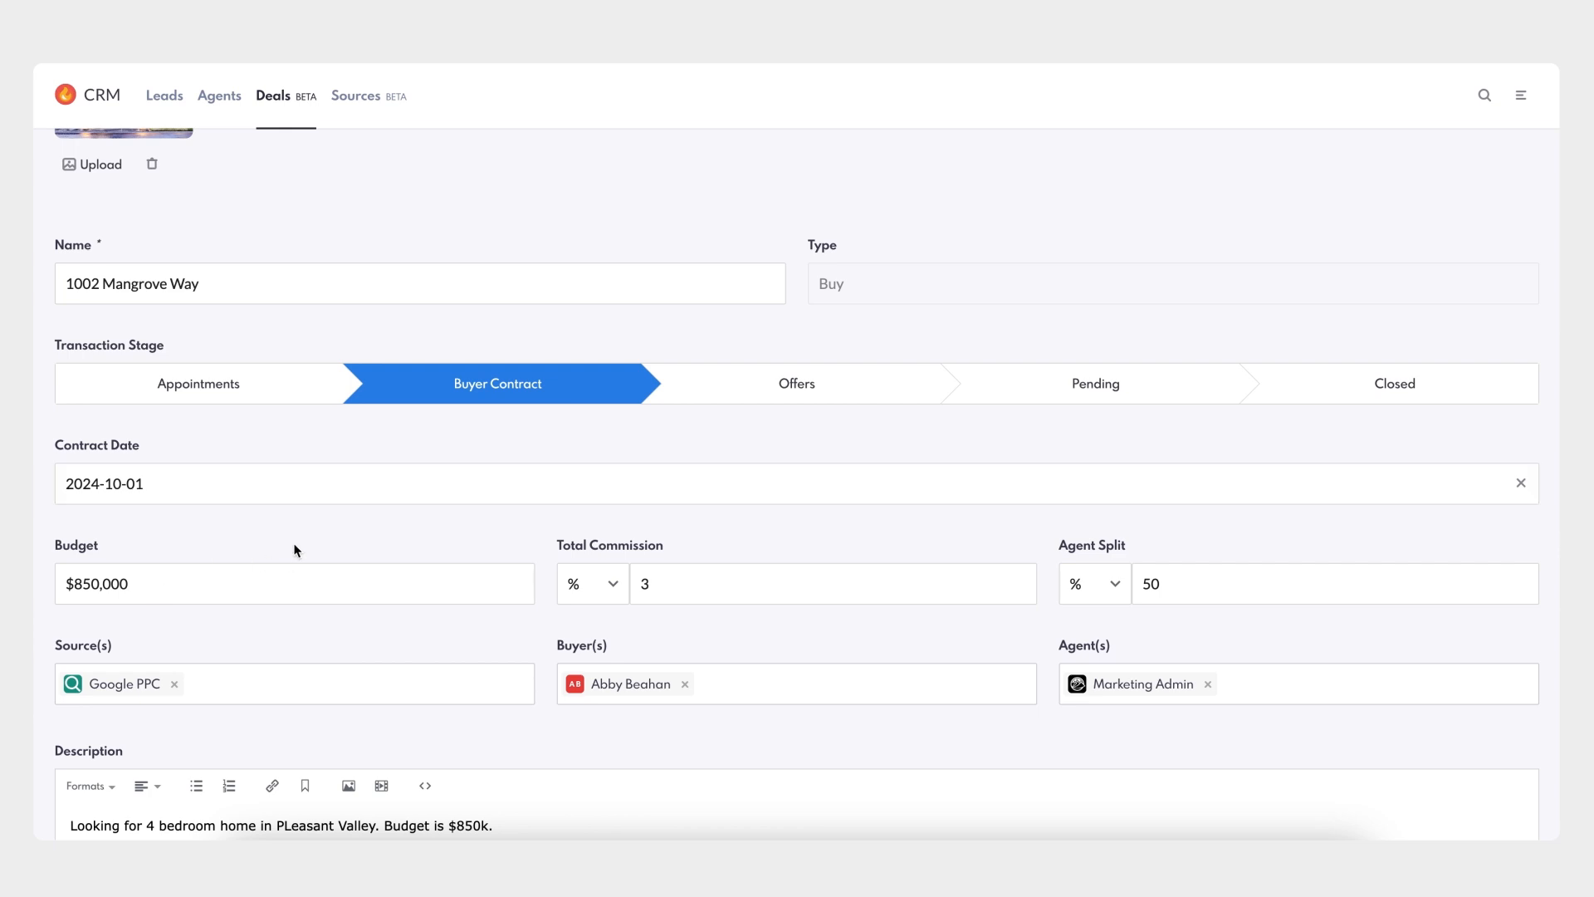
# - Link the buyer's contract agreement Google Docs file and save the deal
pyautogui.scroll(-5, 291, 548)
pyautogui.scroll(-2, 294, 543)
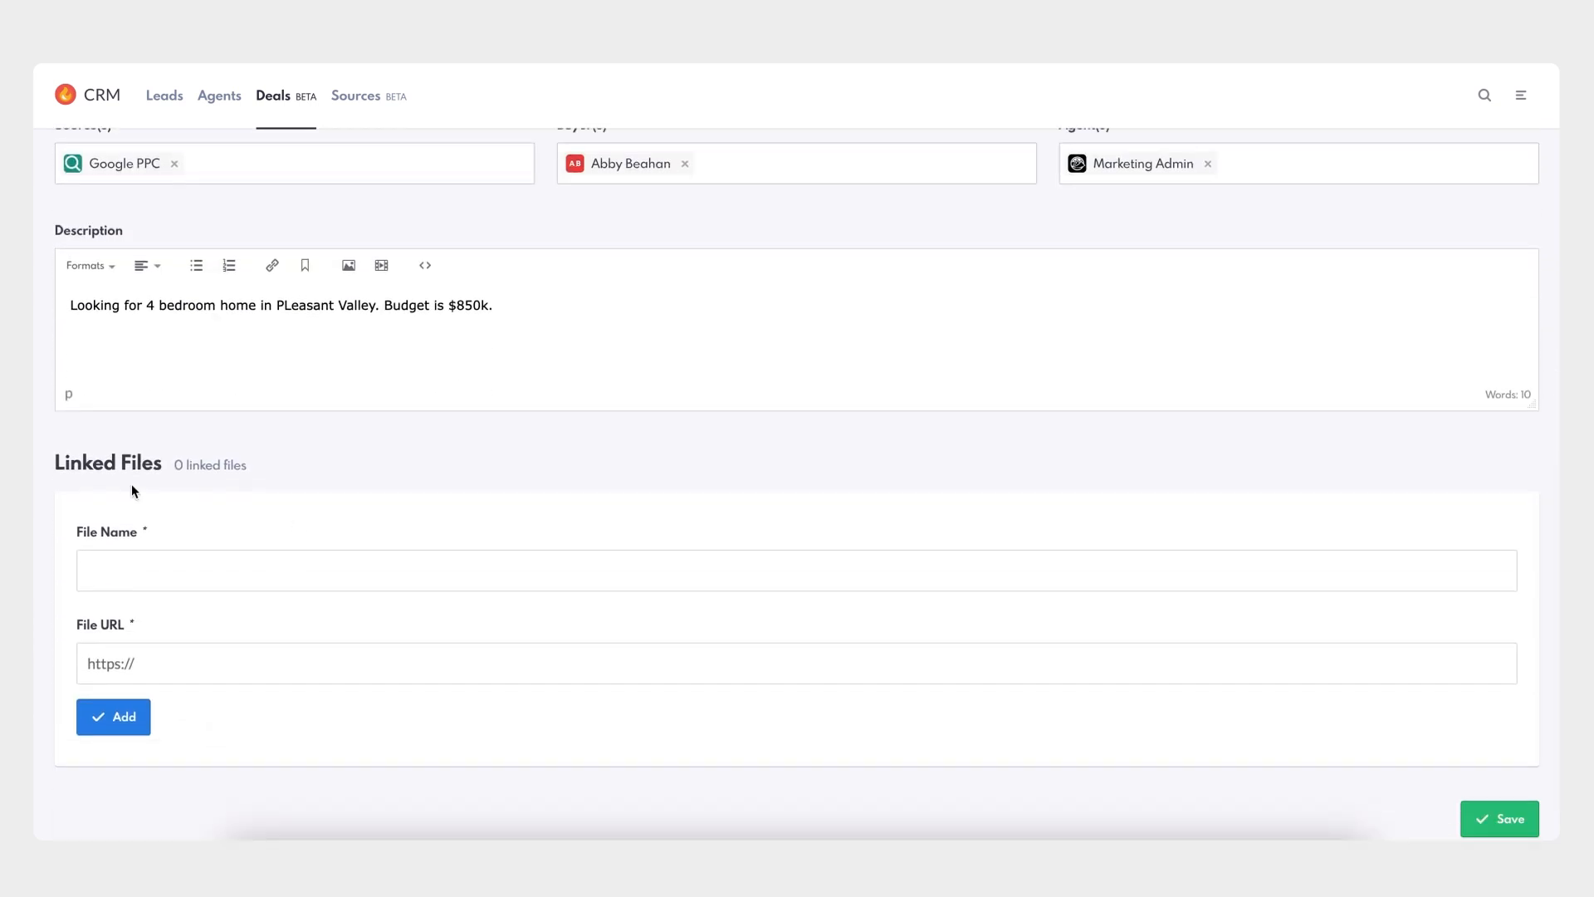
pyautogui.click(237, 563)
pyautogui.write("Abby's Contract Agreement")
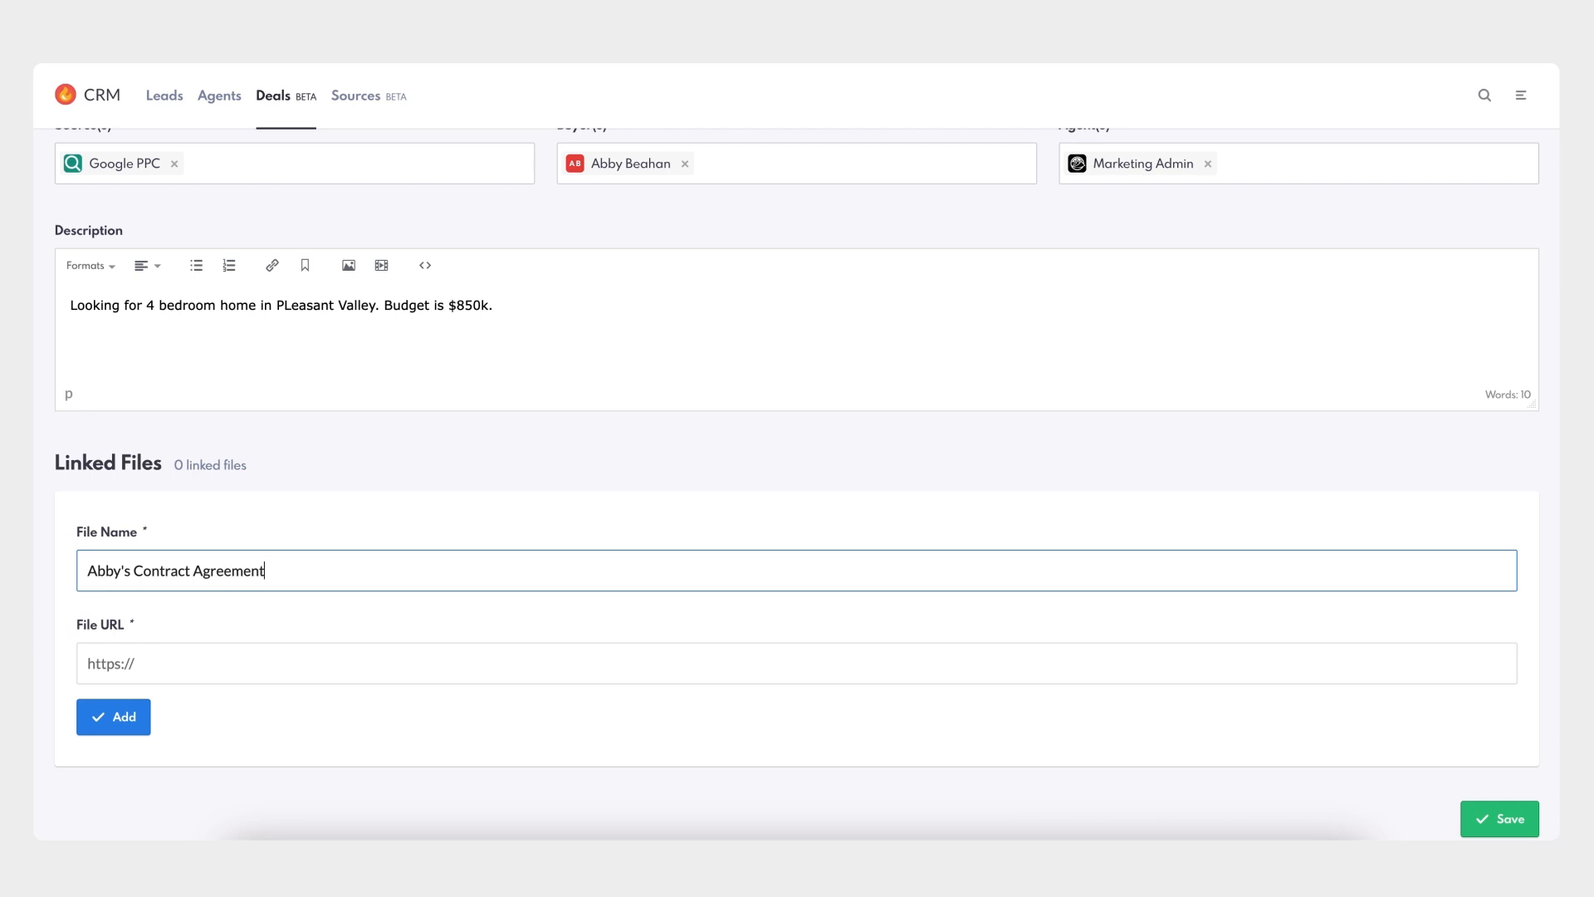
pyautogui.click(284, 662)
pyautogui.hotkey('ctrl', 'v')
pyautogui.click(301, 724)
pyautogui.click(124, 719)
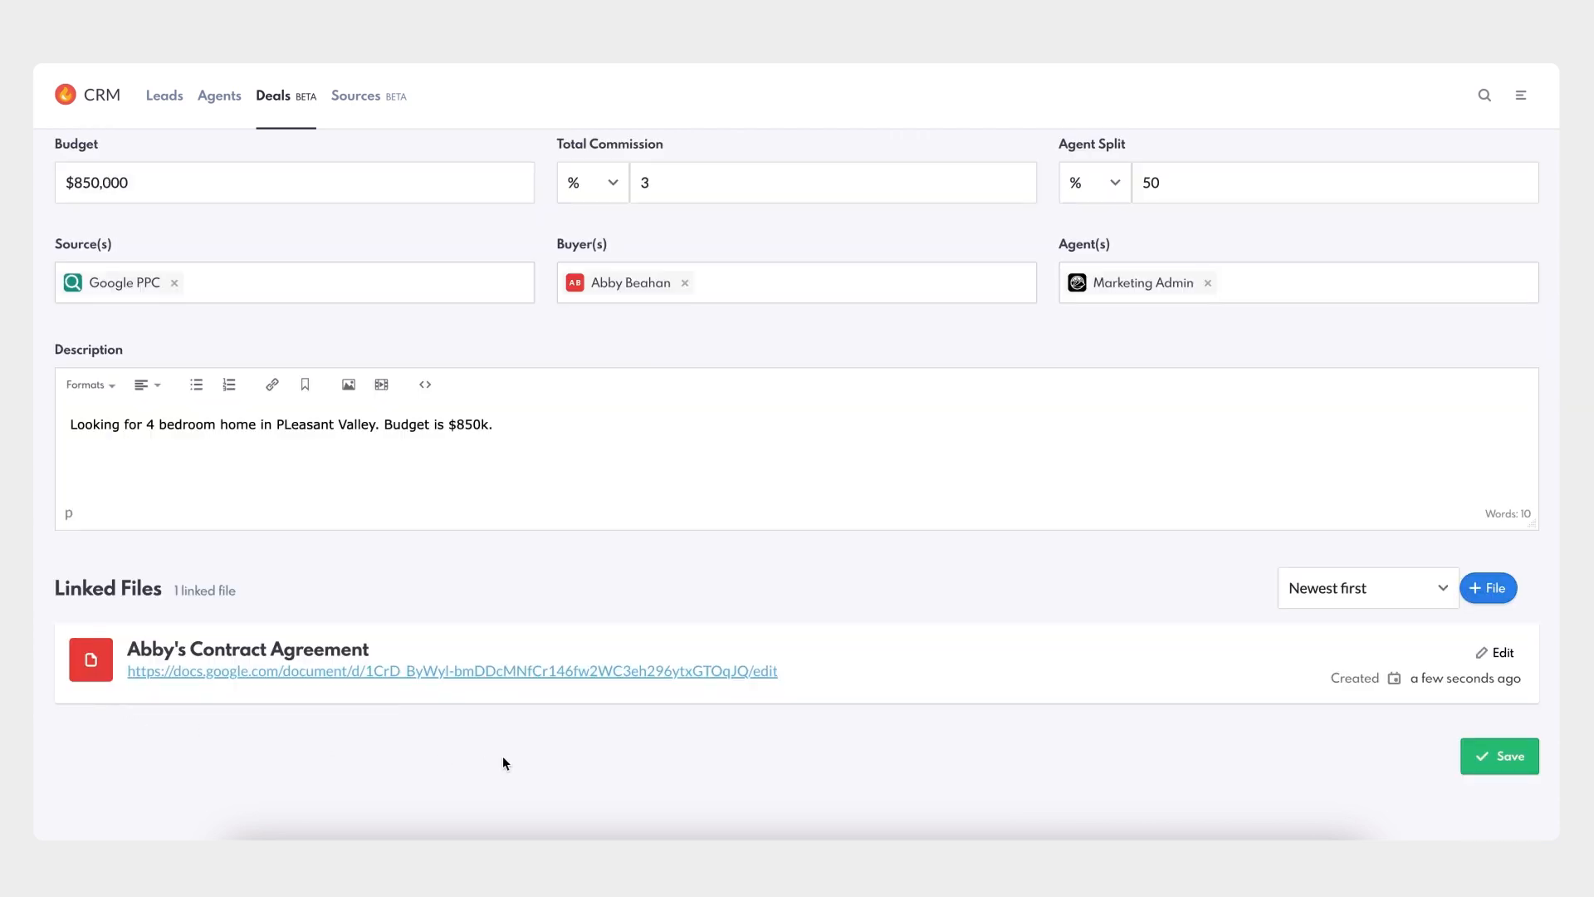
pyautogui.click(1507, 760)
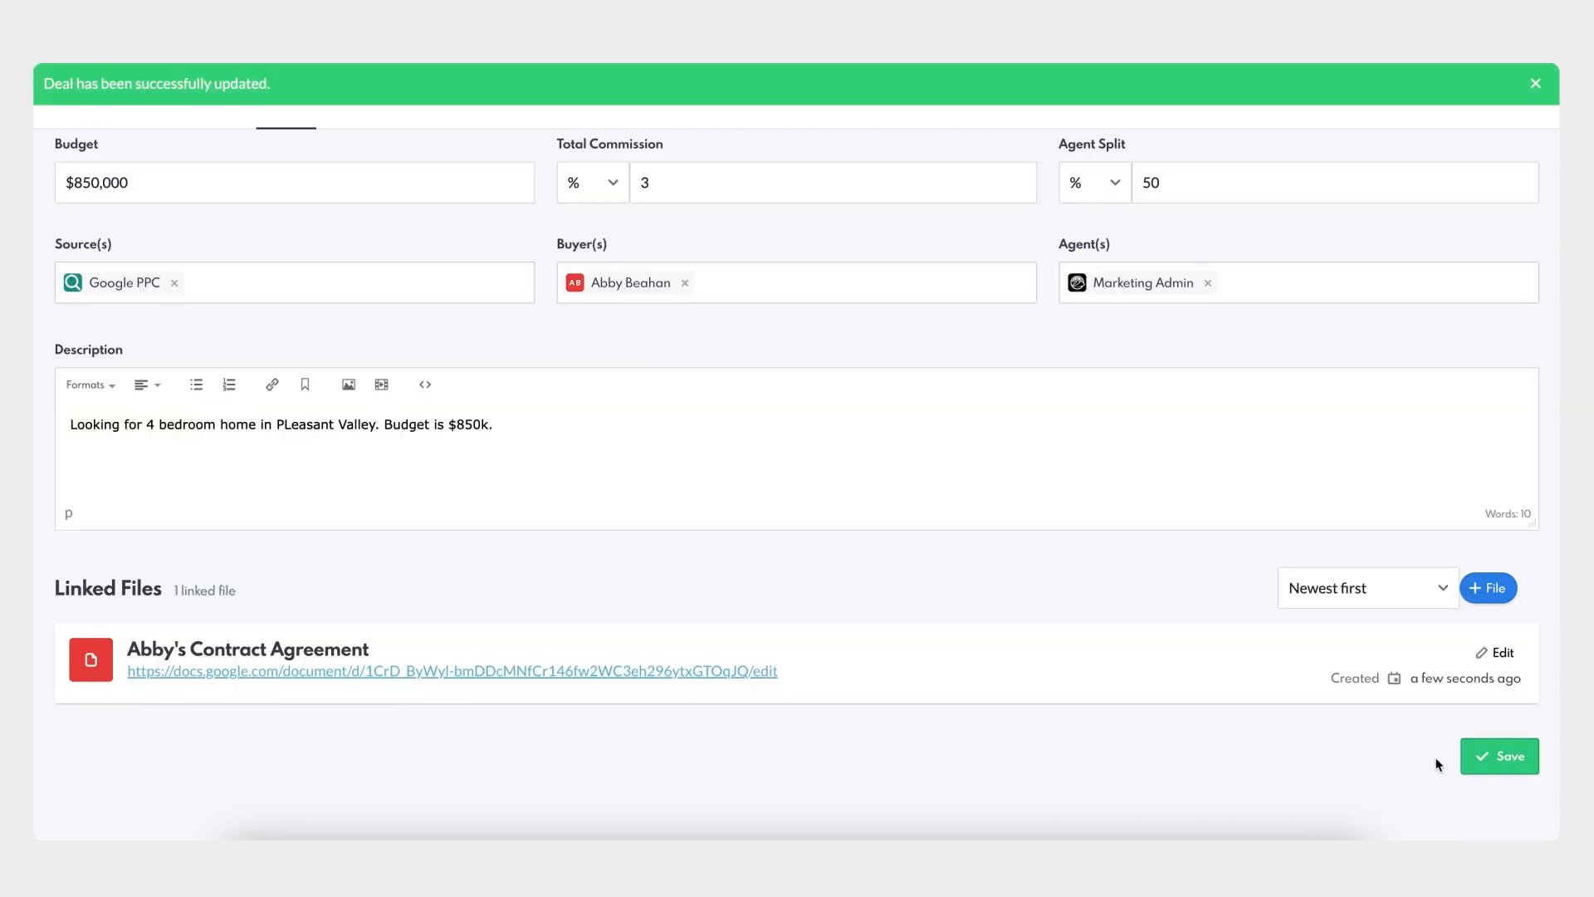
pyautogui.scroll(5, 1332, 764)
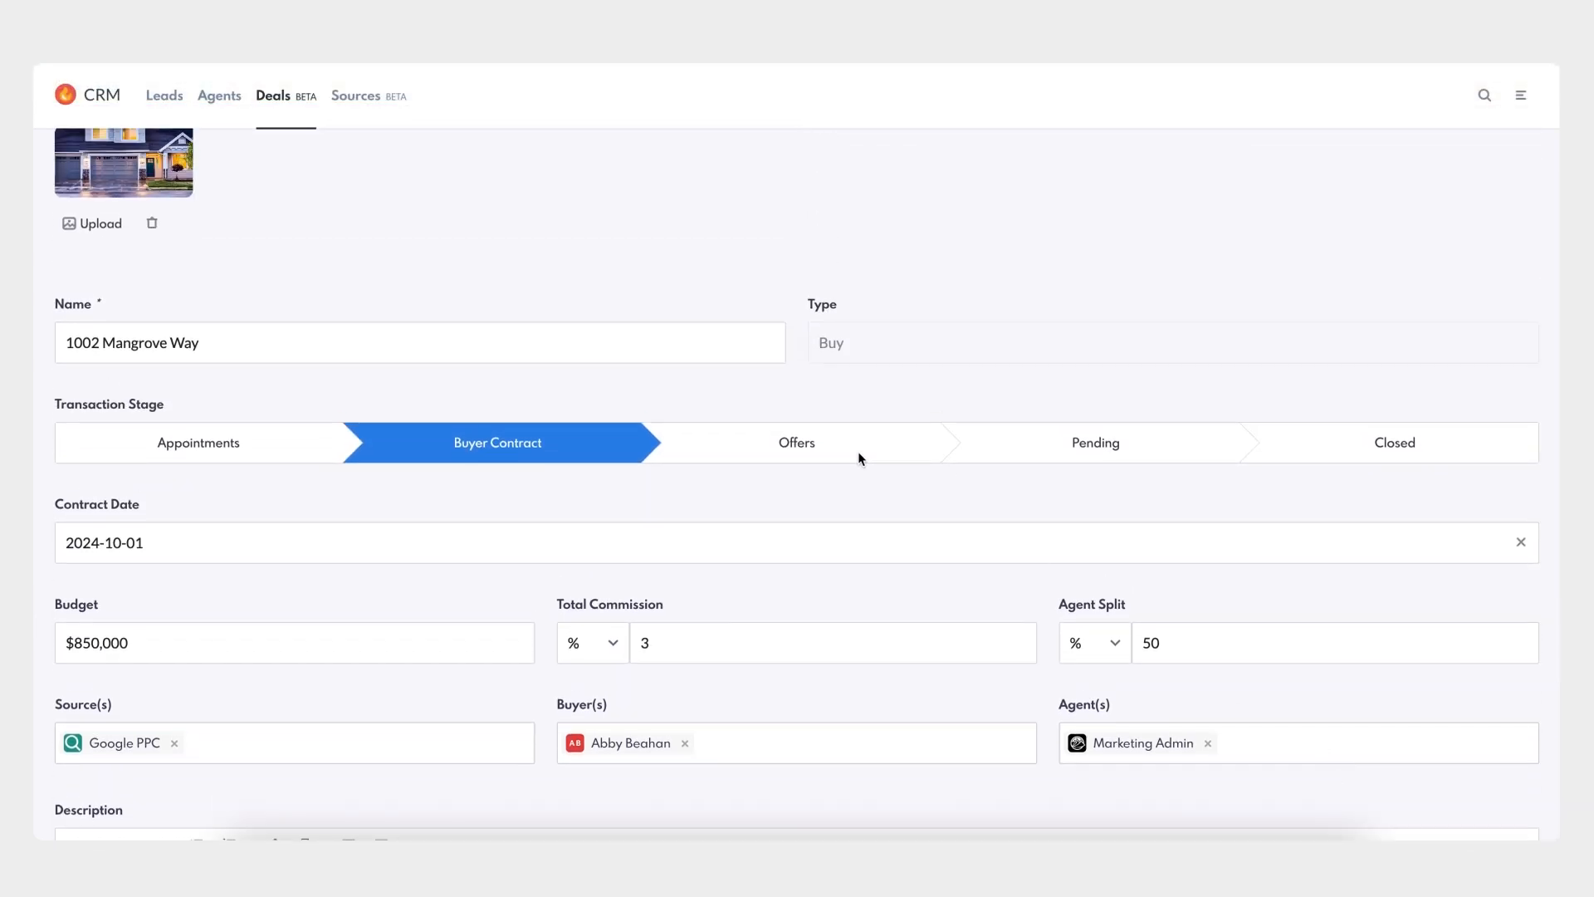
pyautogui.click(810, 450)
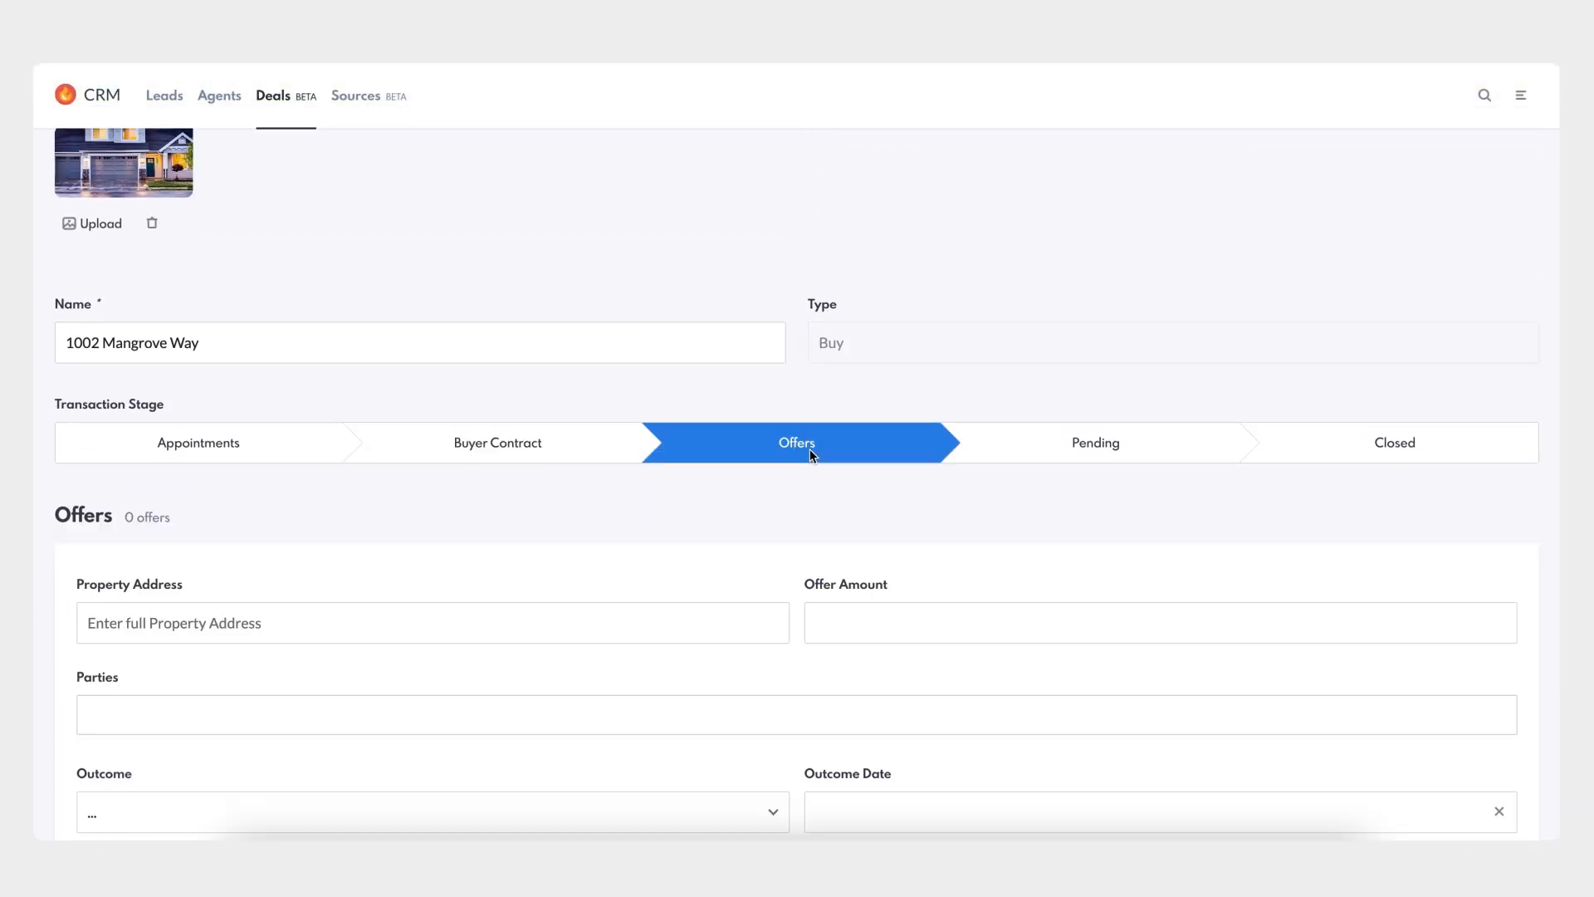
pyautogui.scroll(-3, 808, 495)
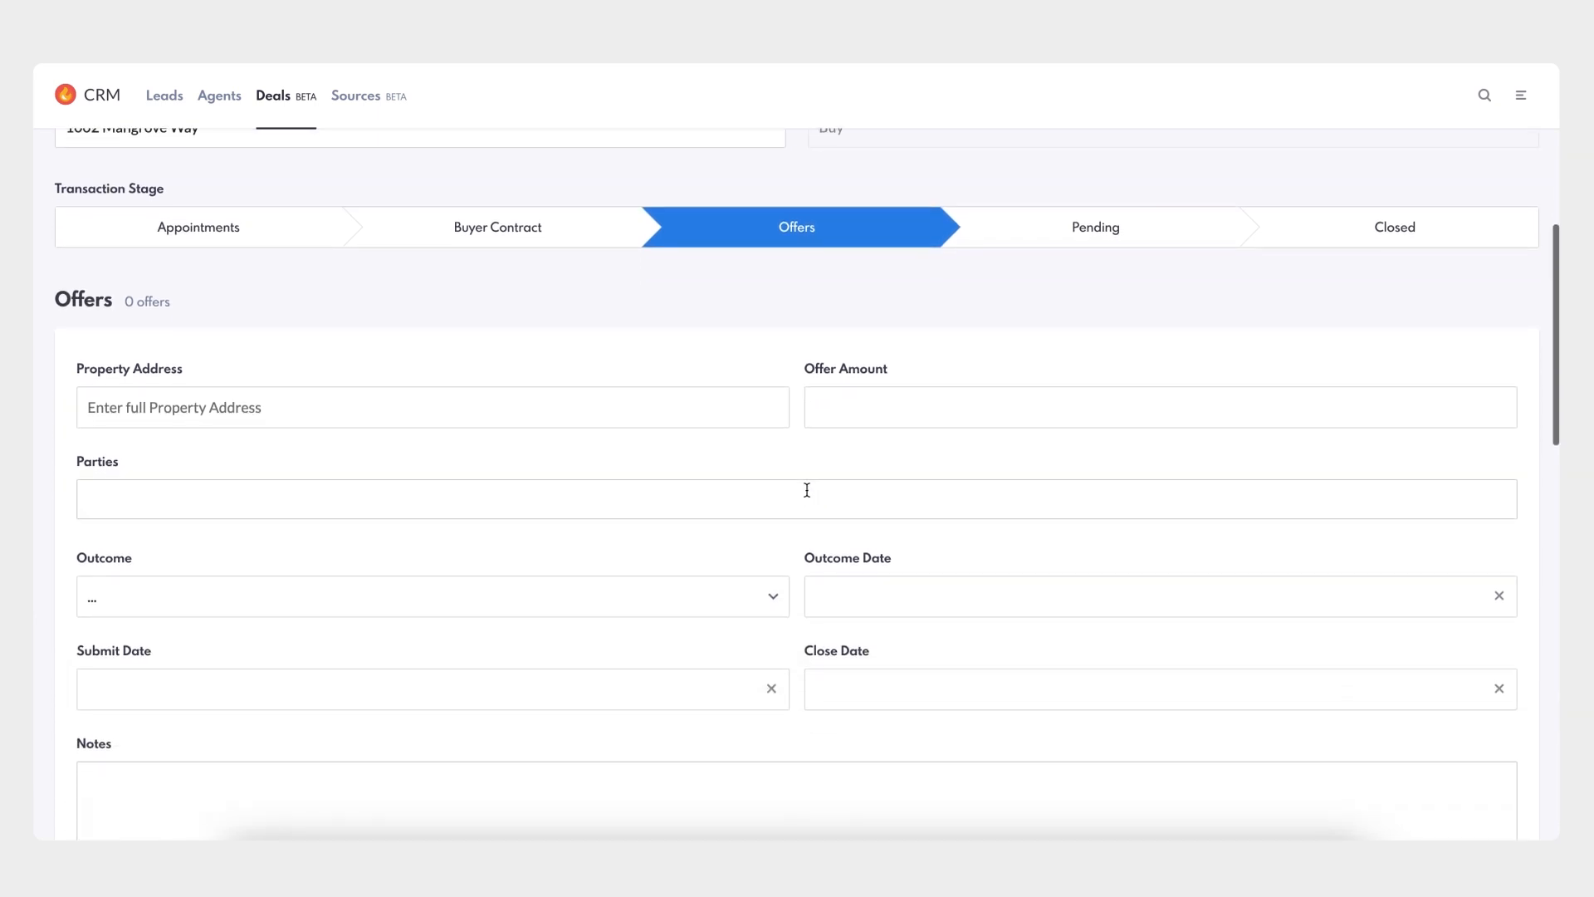
pyautogui.click(489, 351)
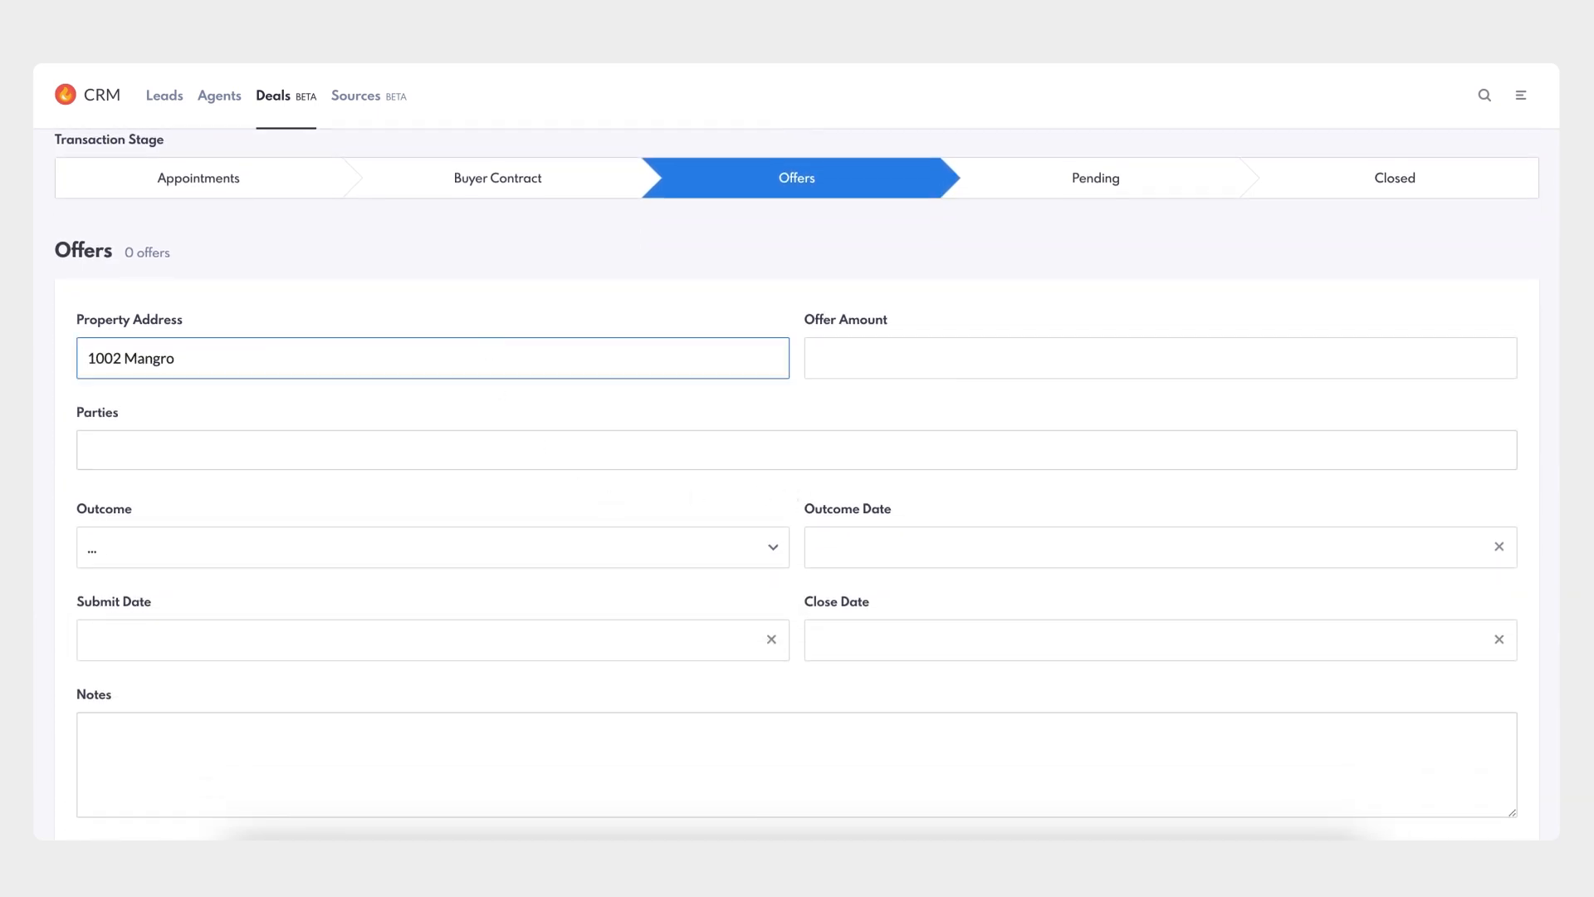
pyautogui.click(859, 353)
pyautogui.write('$850,000')
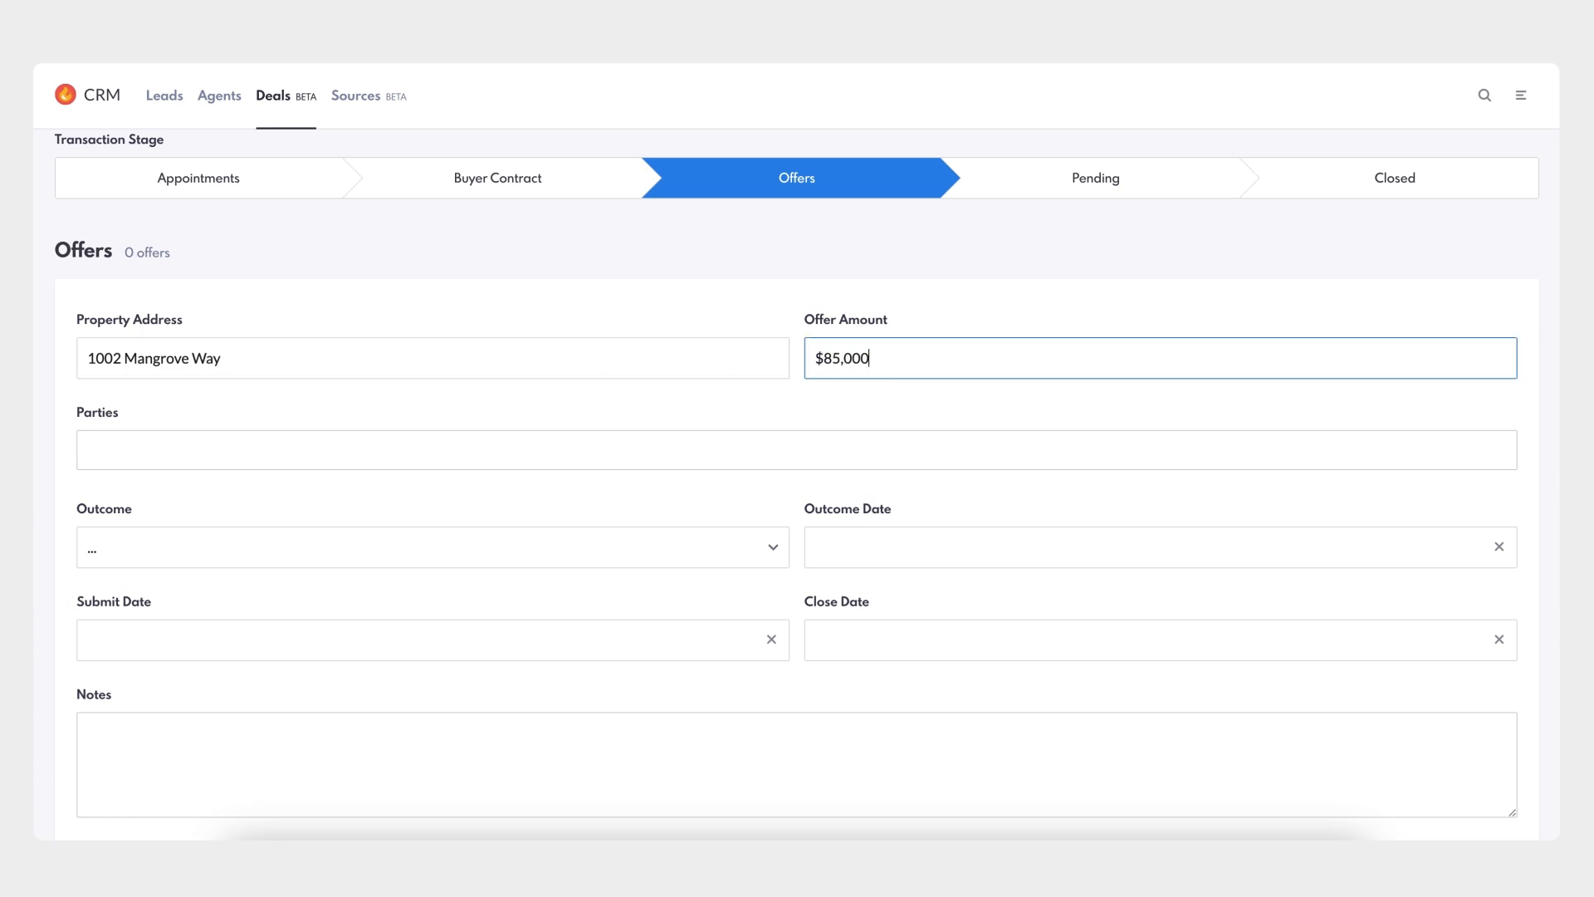
pyautogui.click(634, 450)
pyautogui.write('Abby')
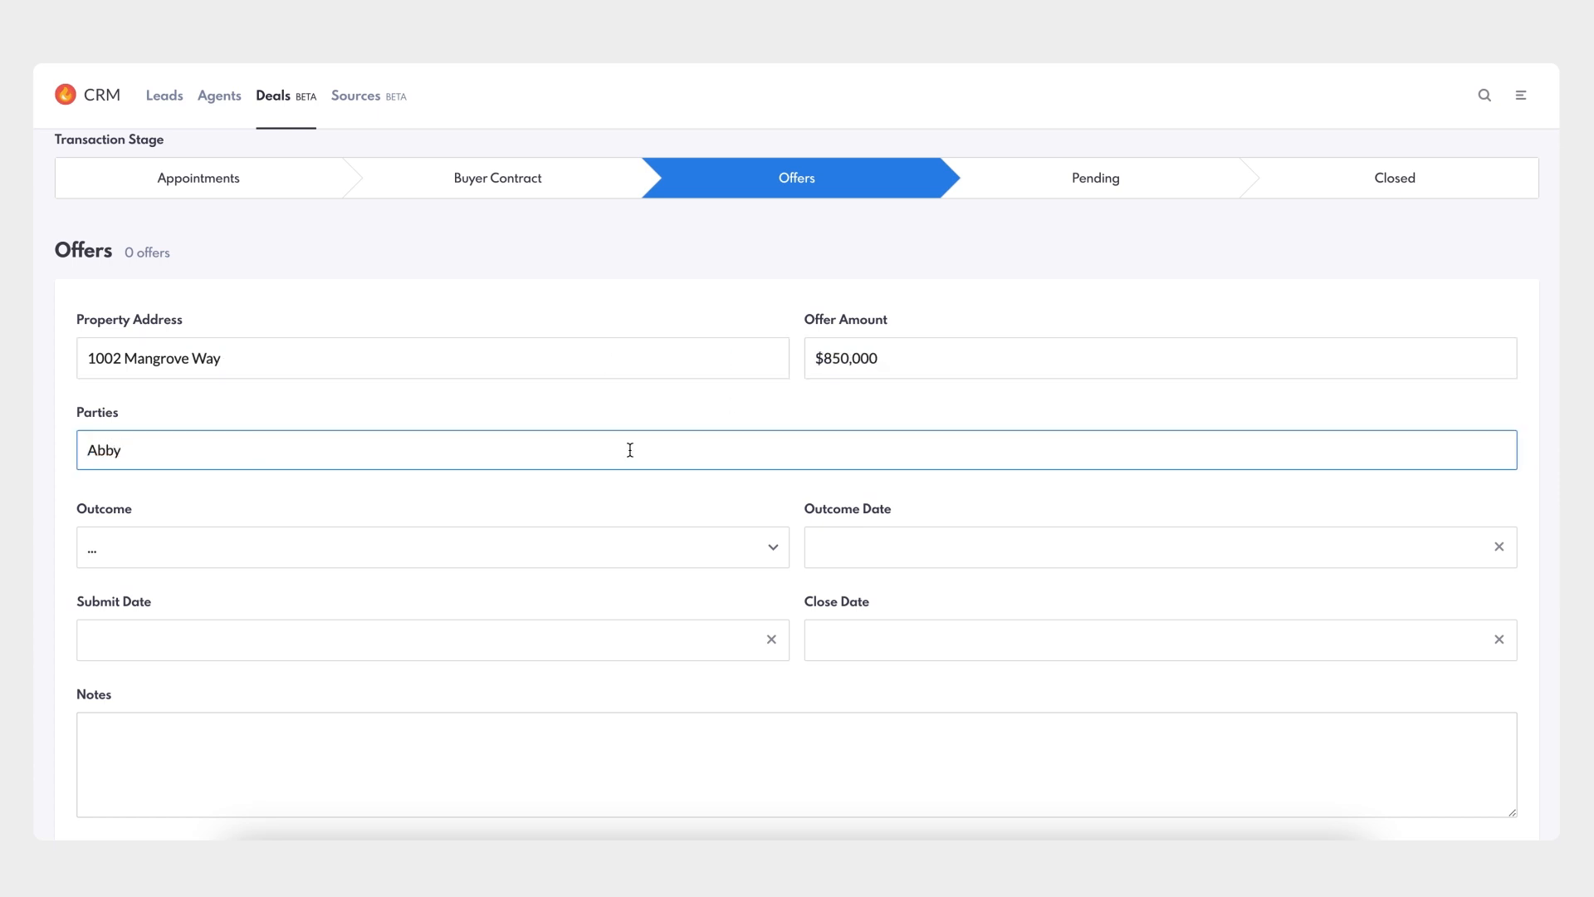
pyautogui.click(601, 498)
# - Add the offer to the deal and save it
pyautogui.scroll(-2, 603, 500)
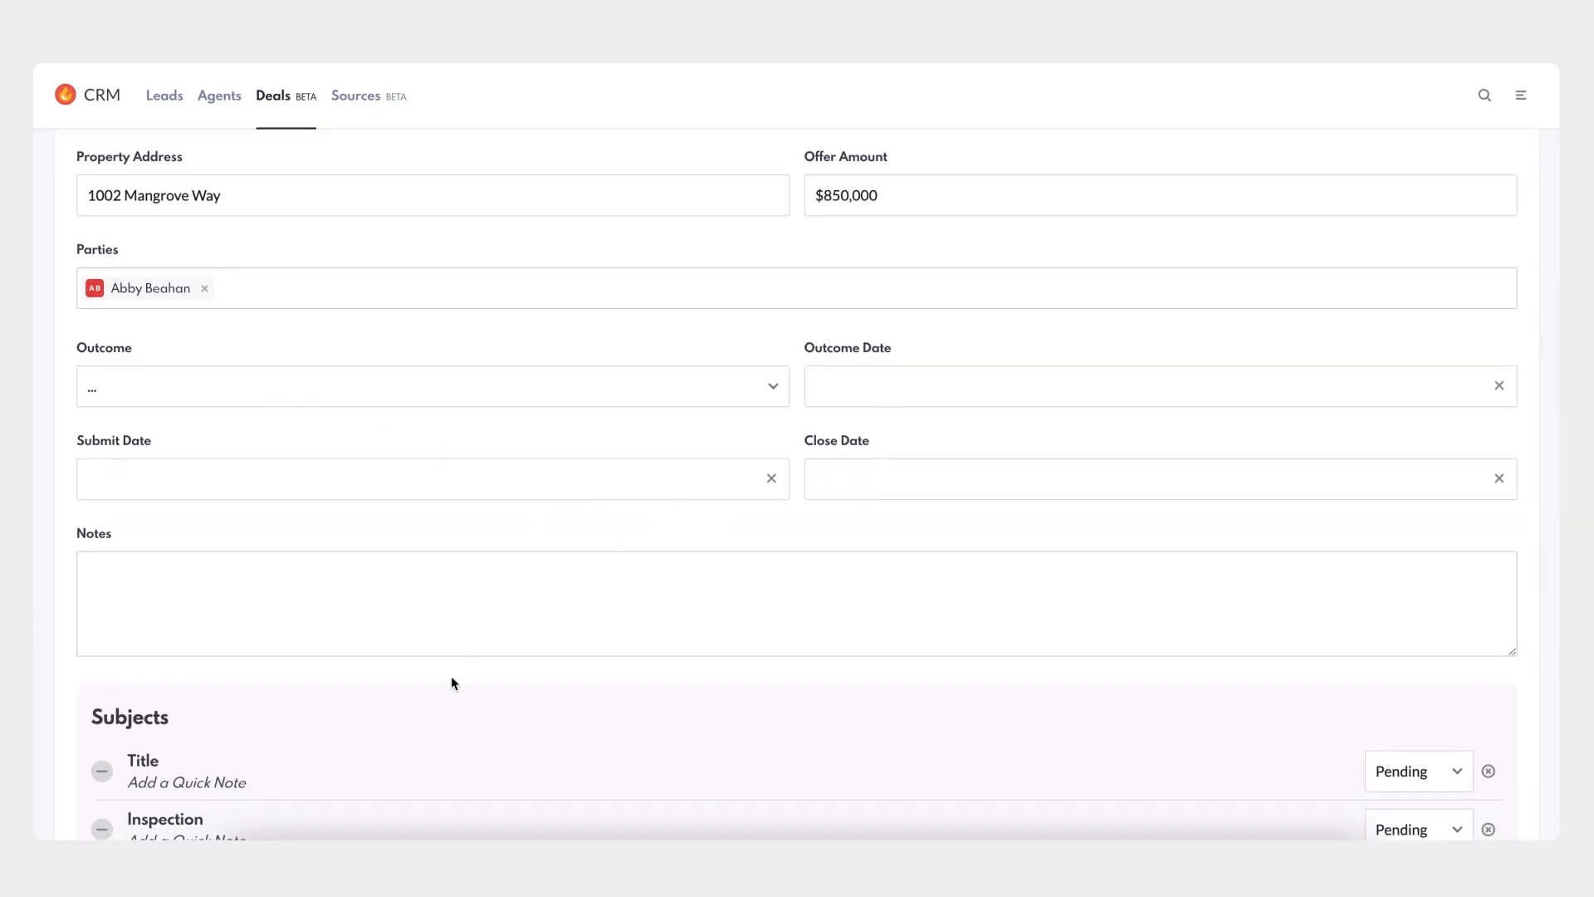
pyautogui.scroll(-5, 441, 691)
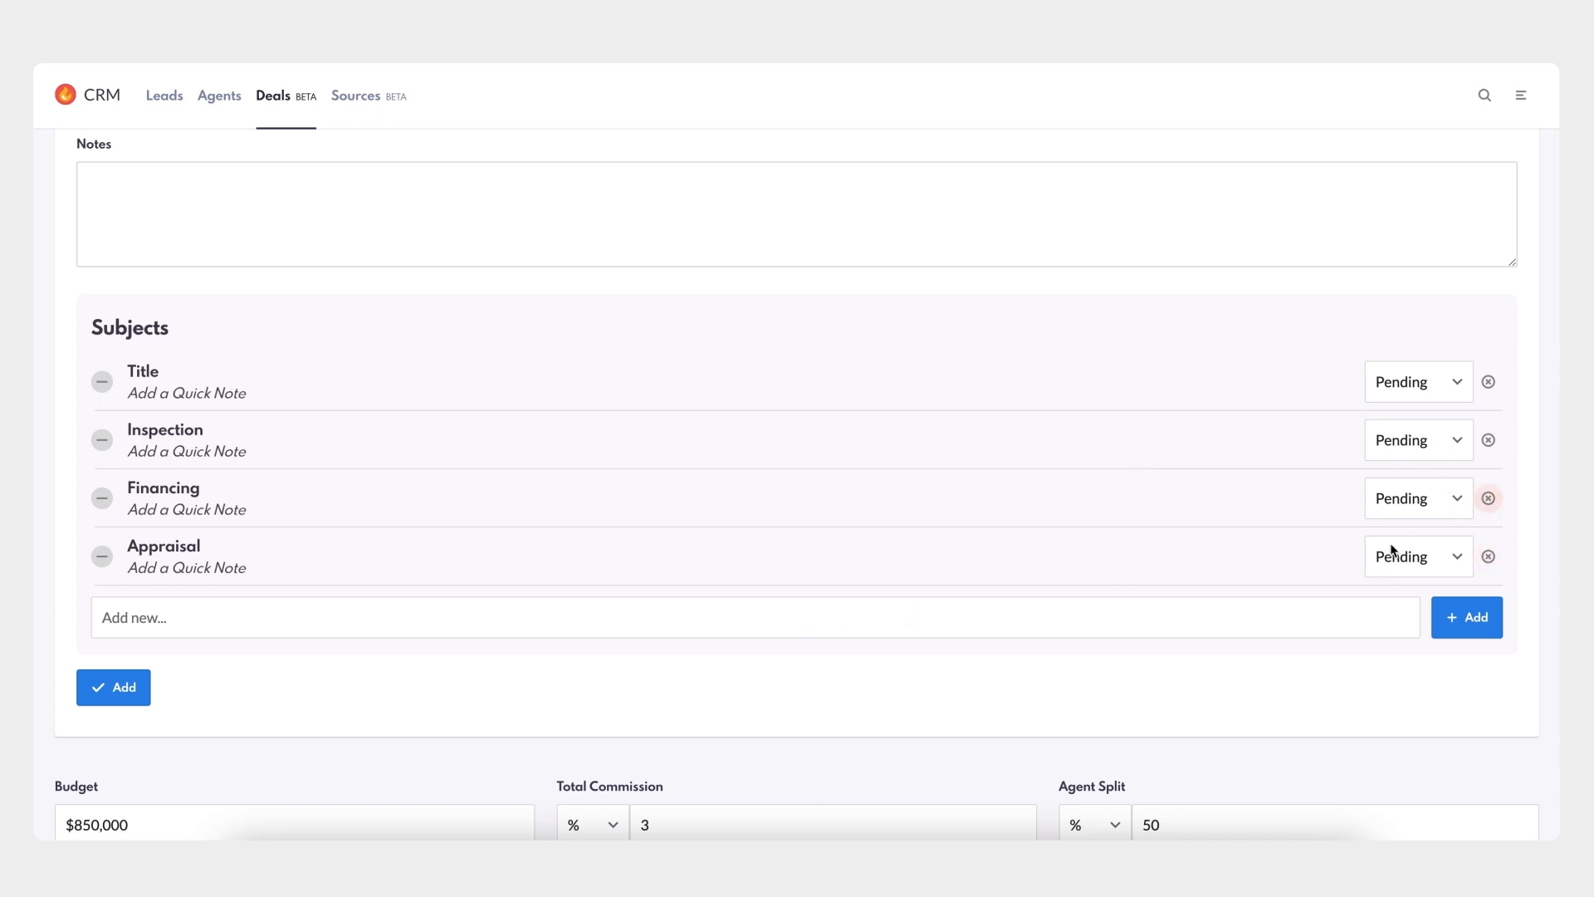
pyautogui.click(145, 695)
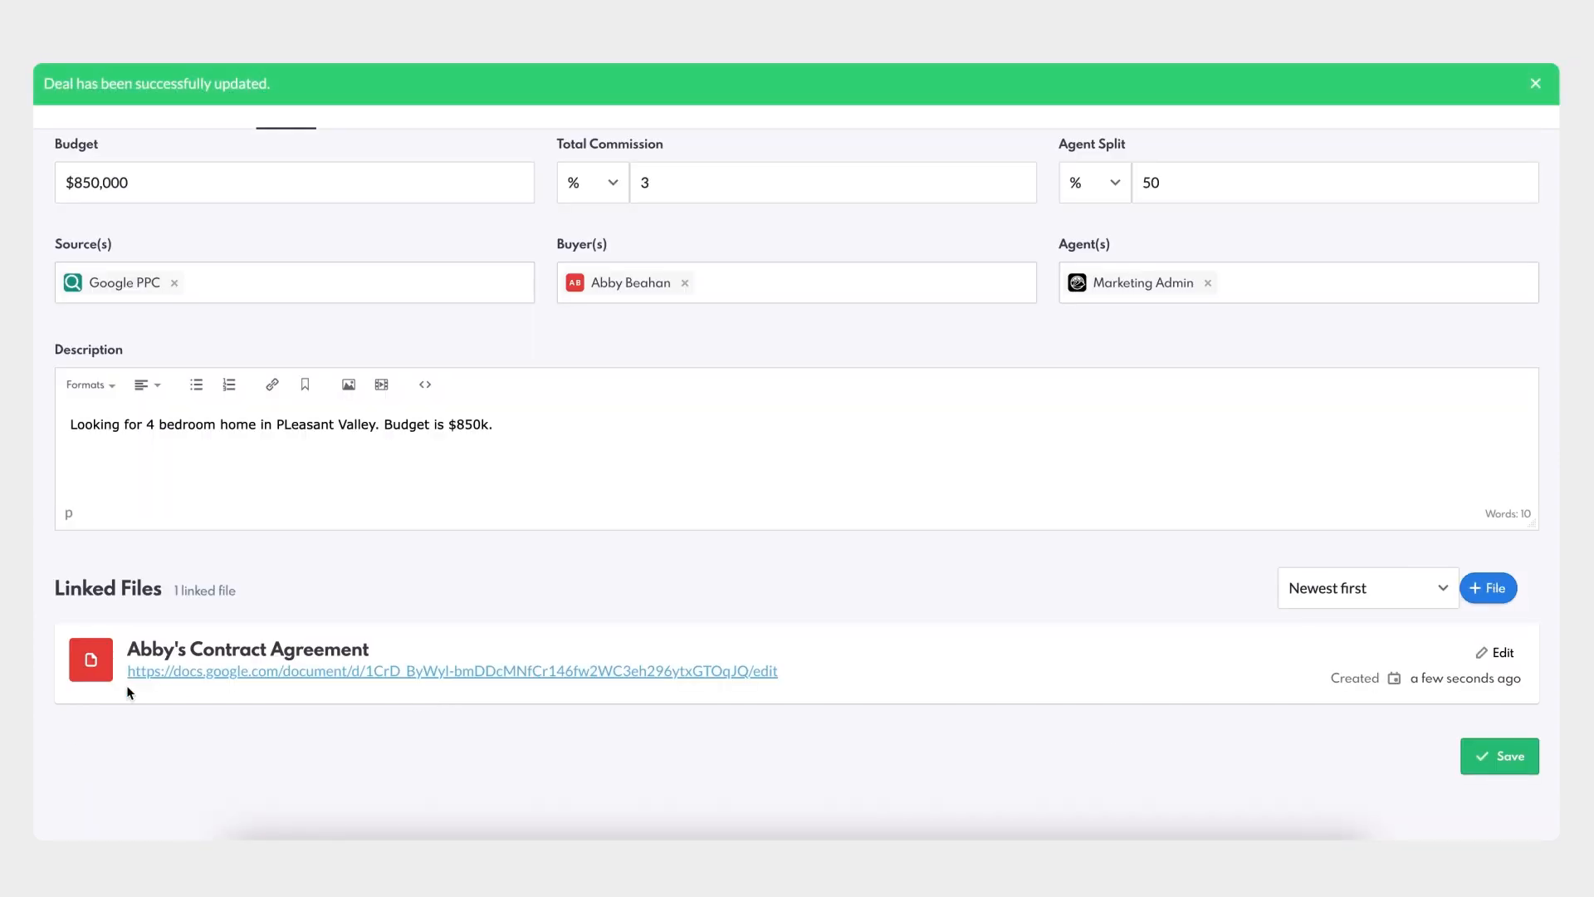
pyautogui.scroll(2, 182, 613)
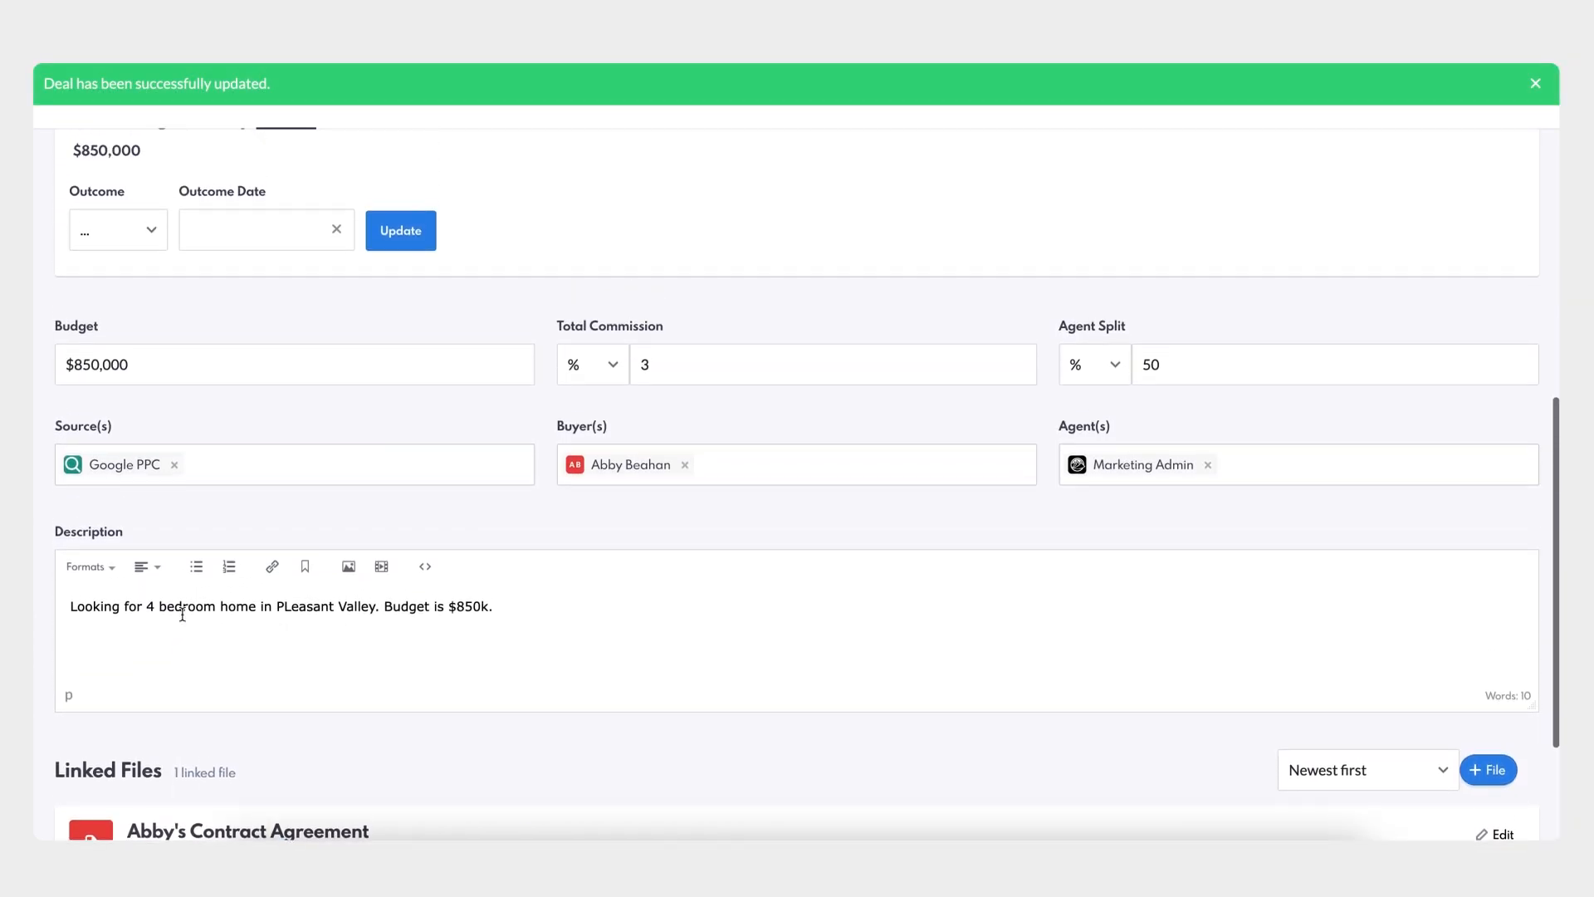
pyautogui.scroll(3, 182, 612)
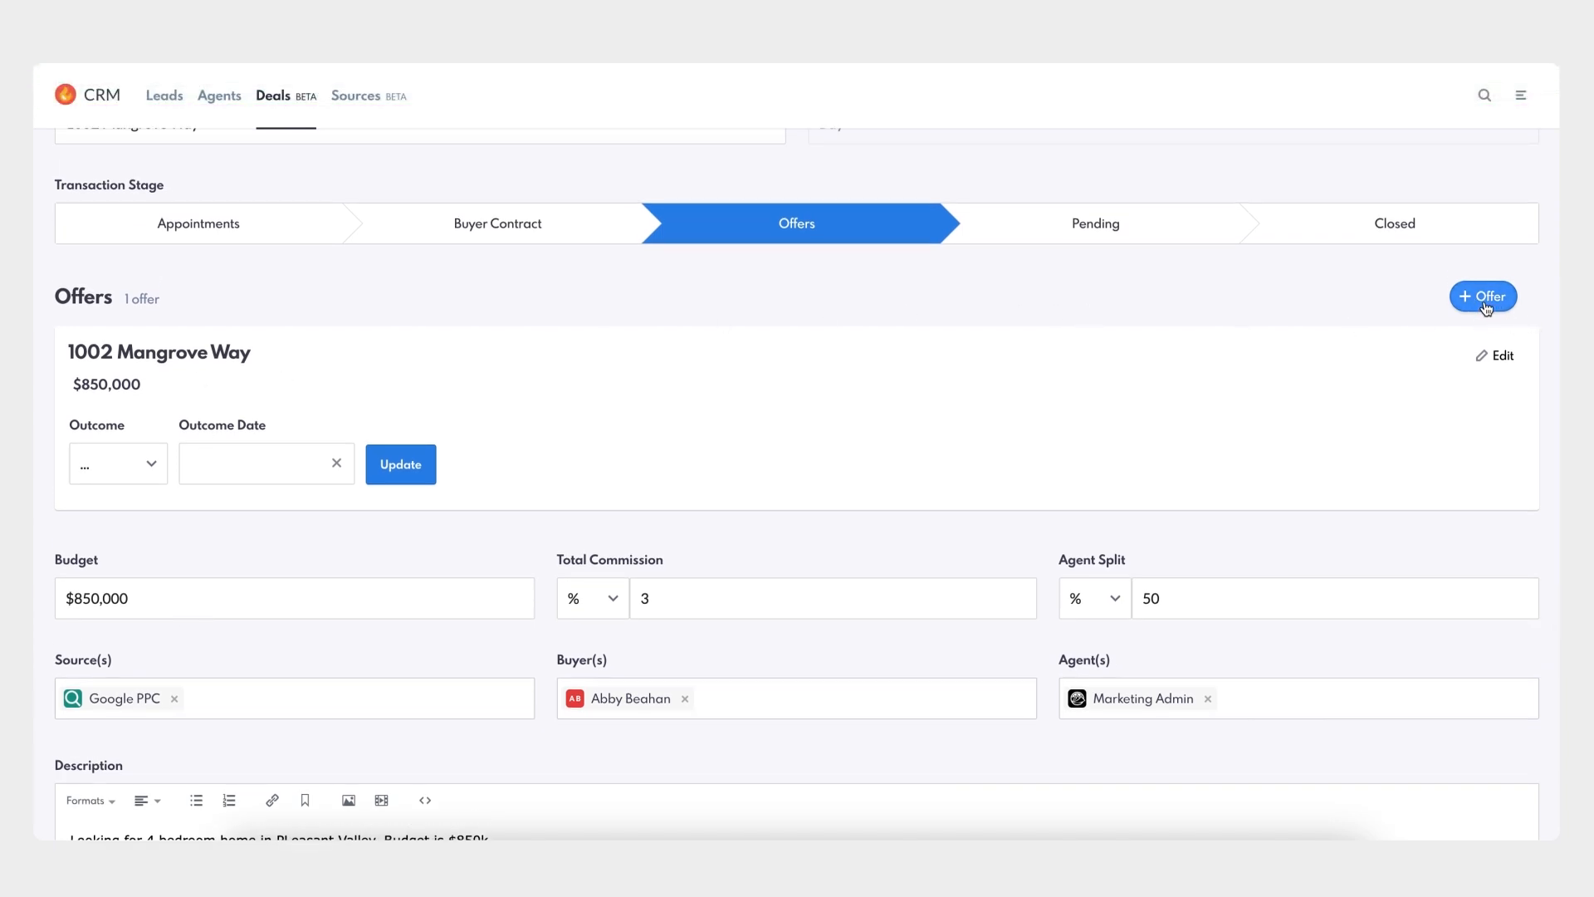
pyautogui.scroll(-5, 901, 424)
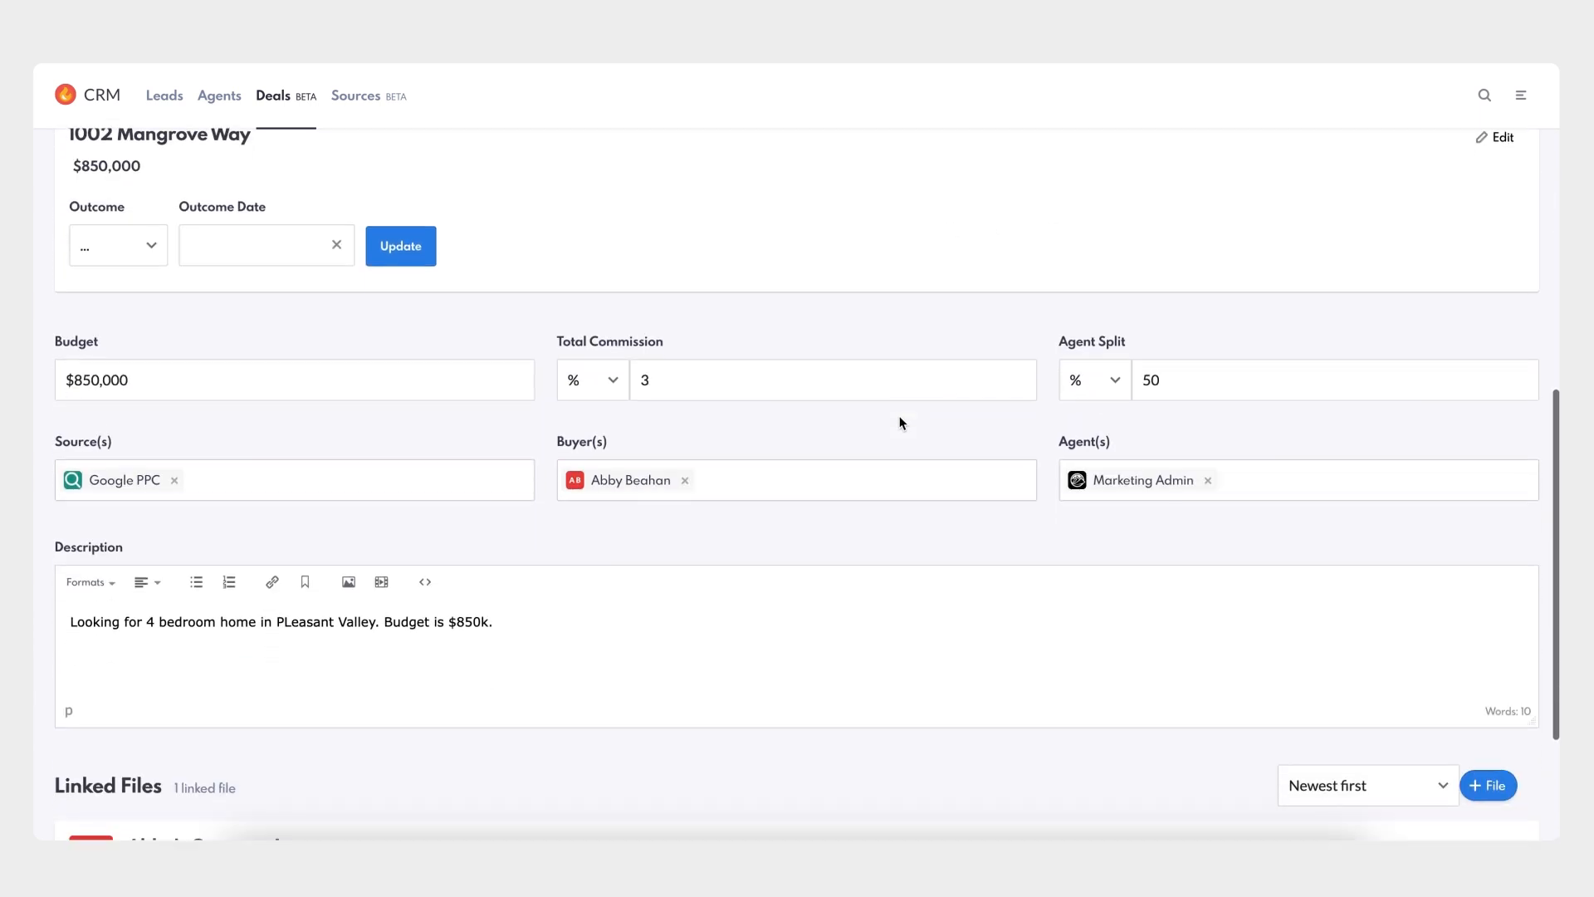
pyautogui.click(1473, 763)
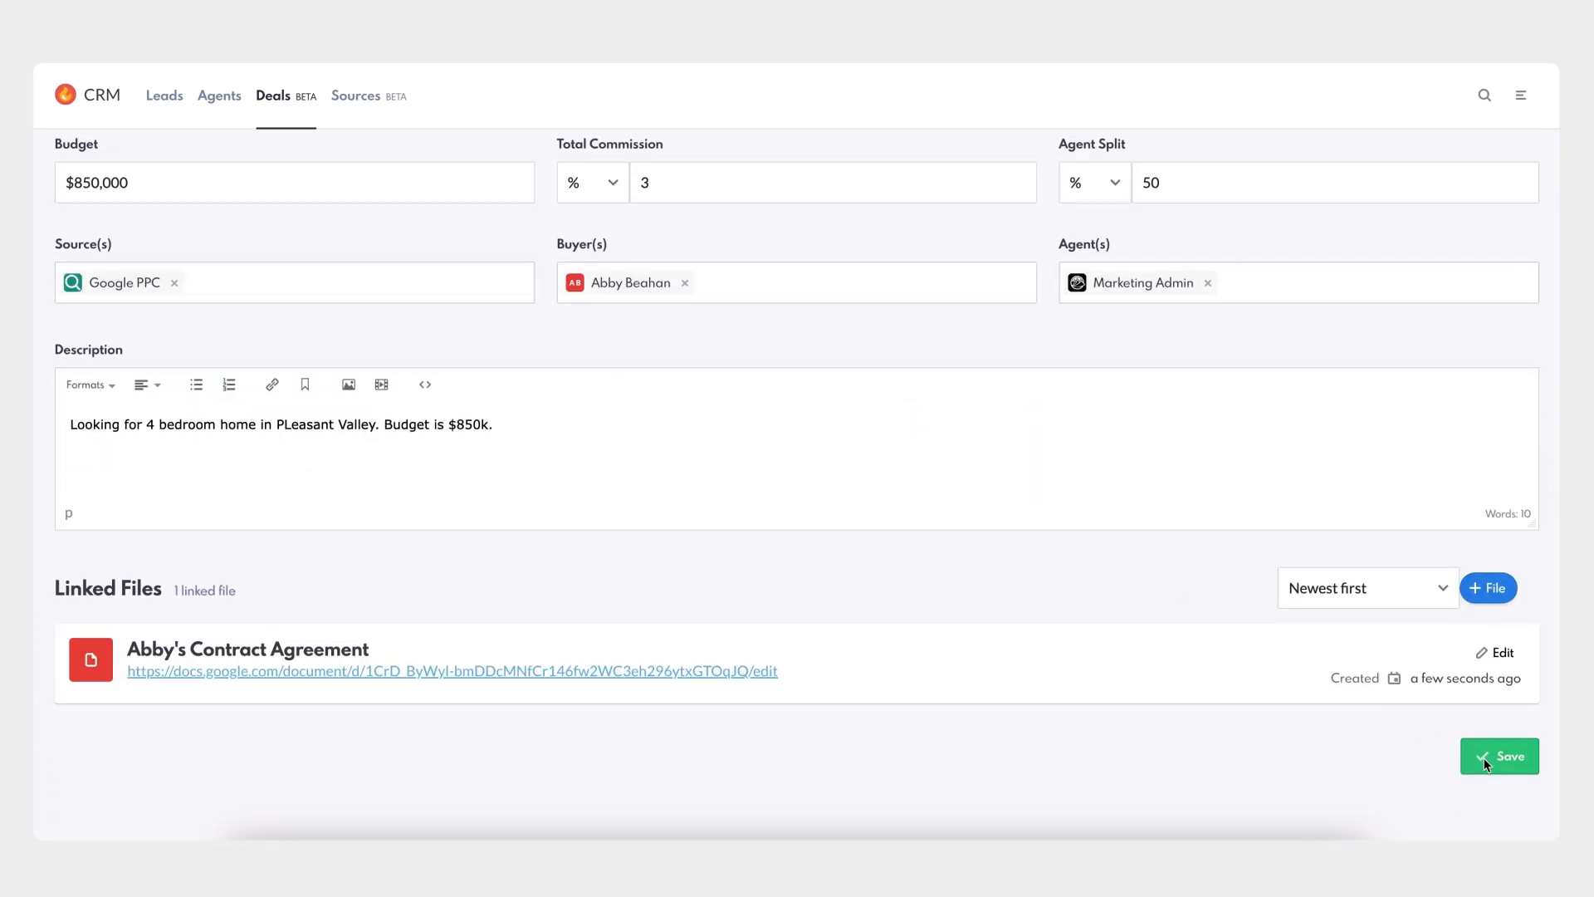
pyautogui.scroll(4, 1247, 728)
# - Set the $850,000 offer outcome to Accepted dated October 15, 2024, then save the deal
pyautogui.scroll(2, 1247, 728)
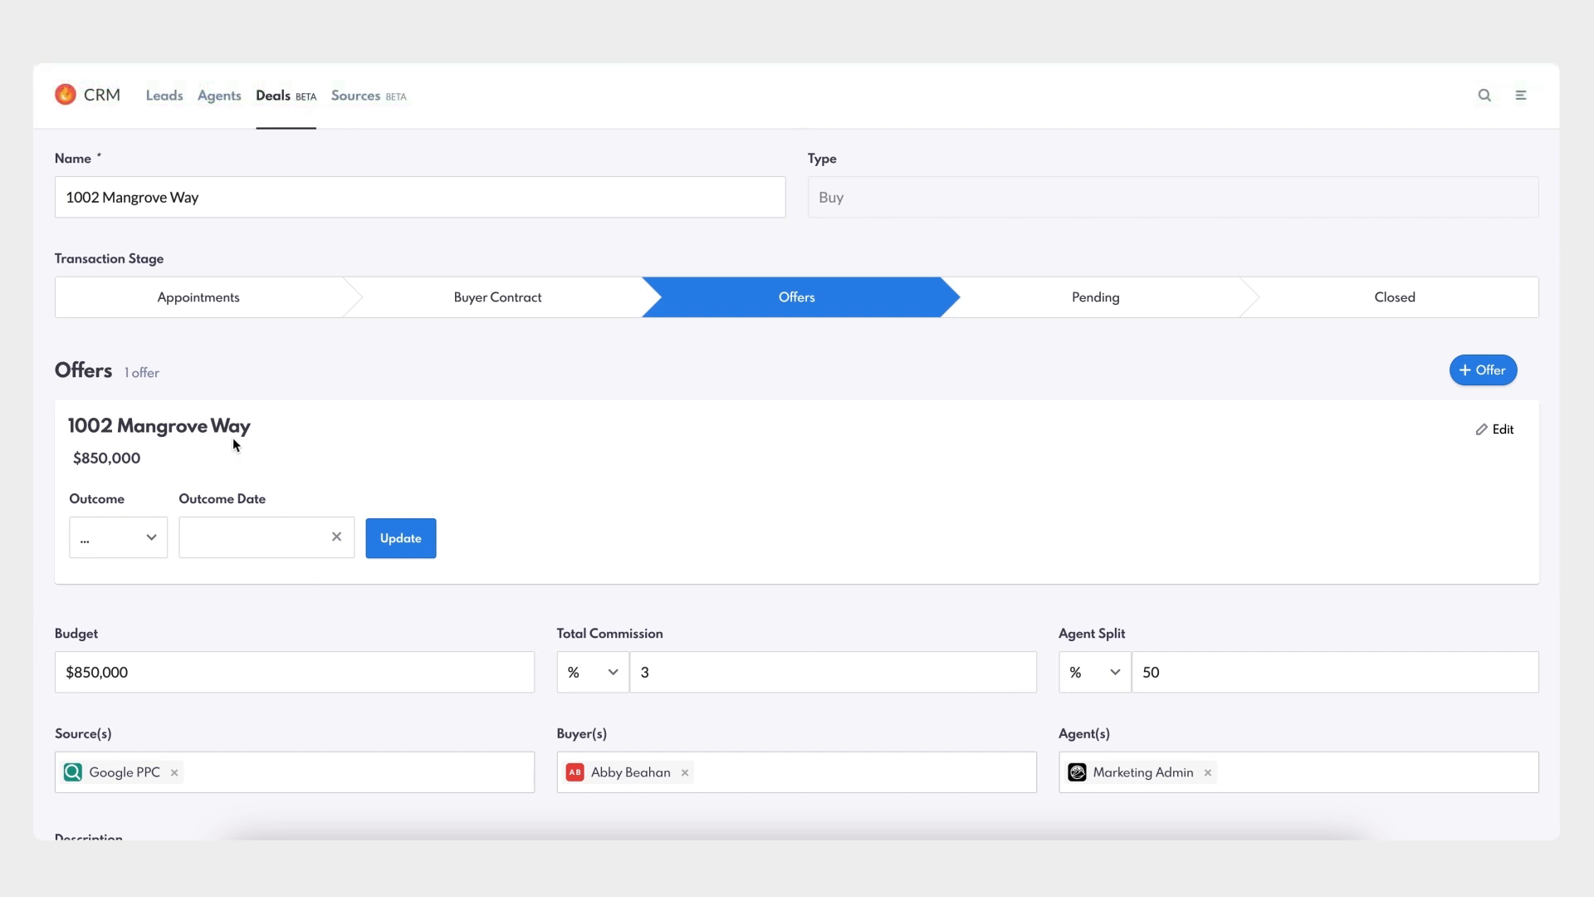
pyautogui.click(151, 539)
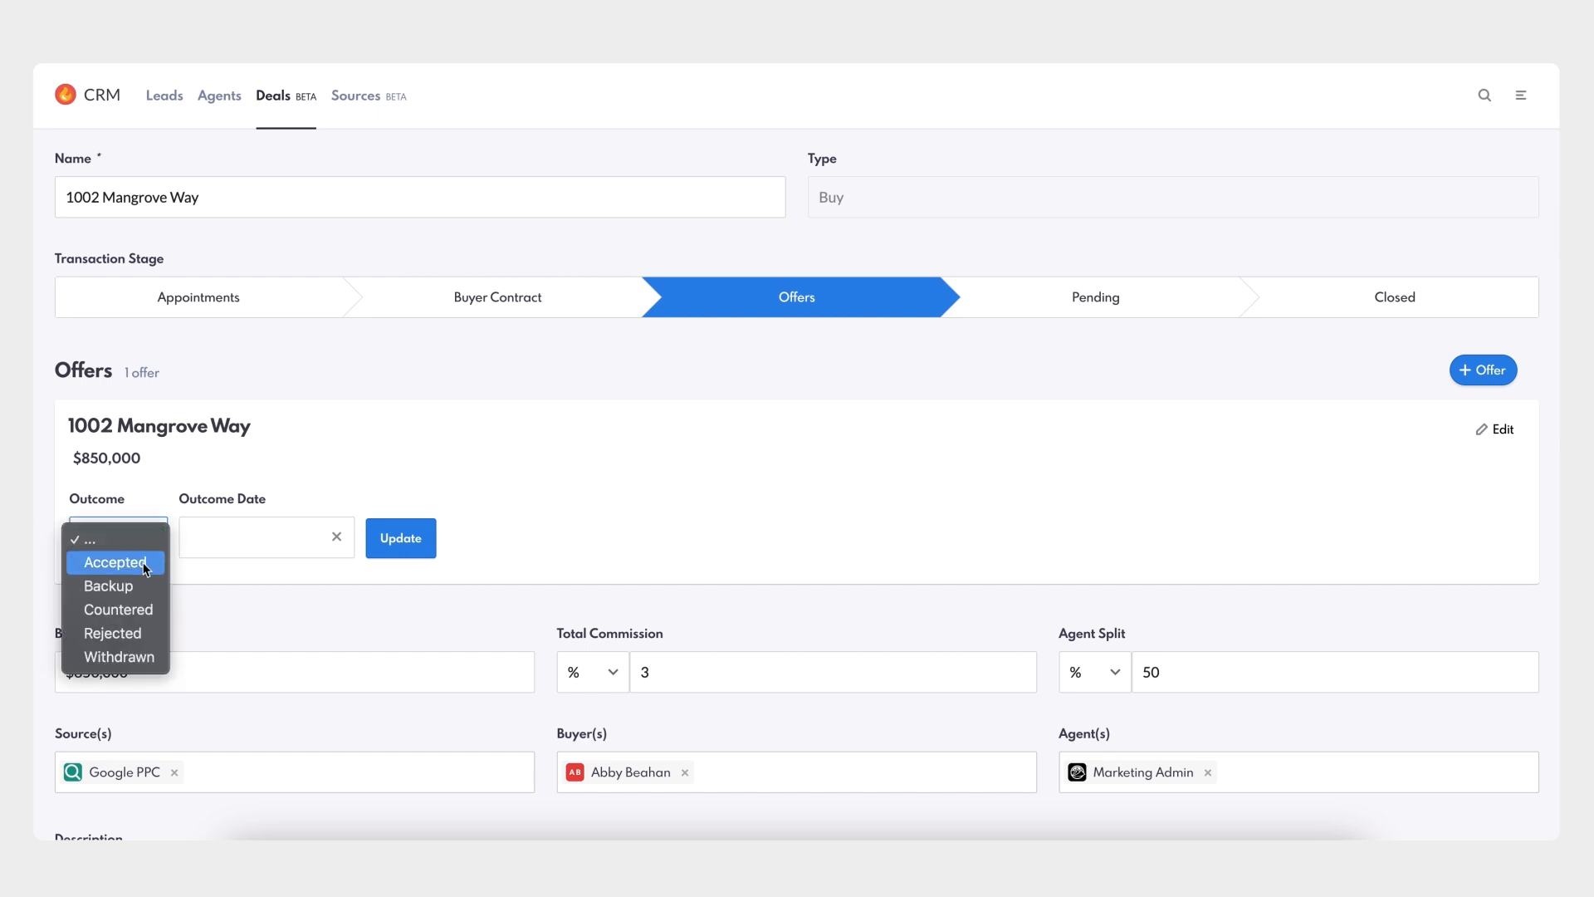
pyautogui.click(144, 565)
pyautogui.click(288, 545)
pyautogui.click(279, 721)
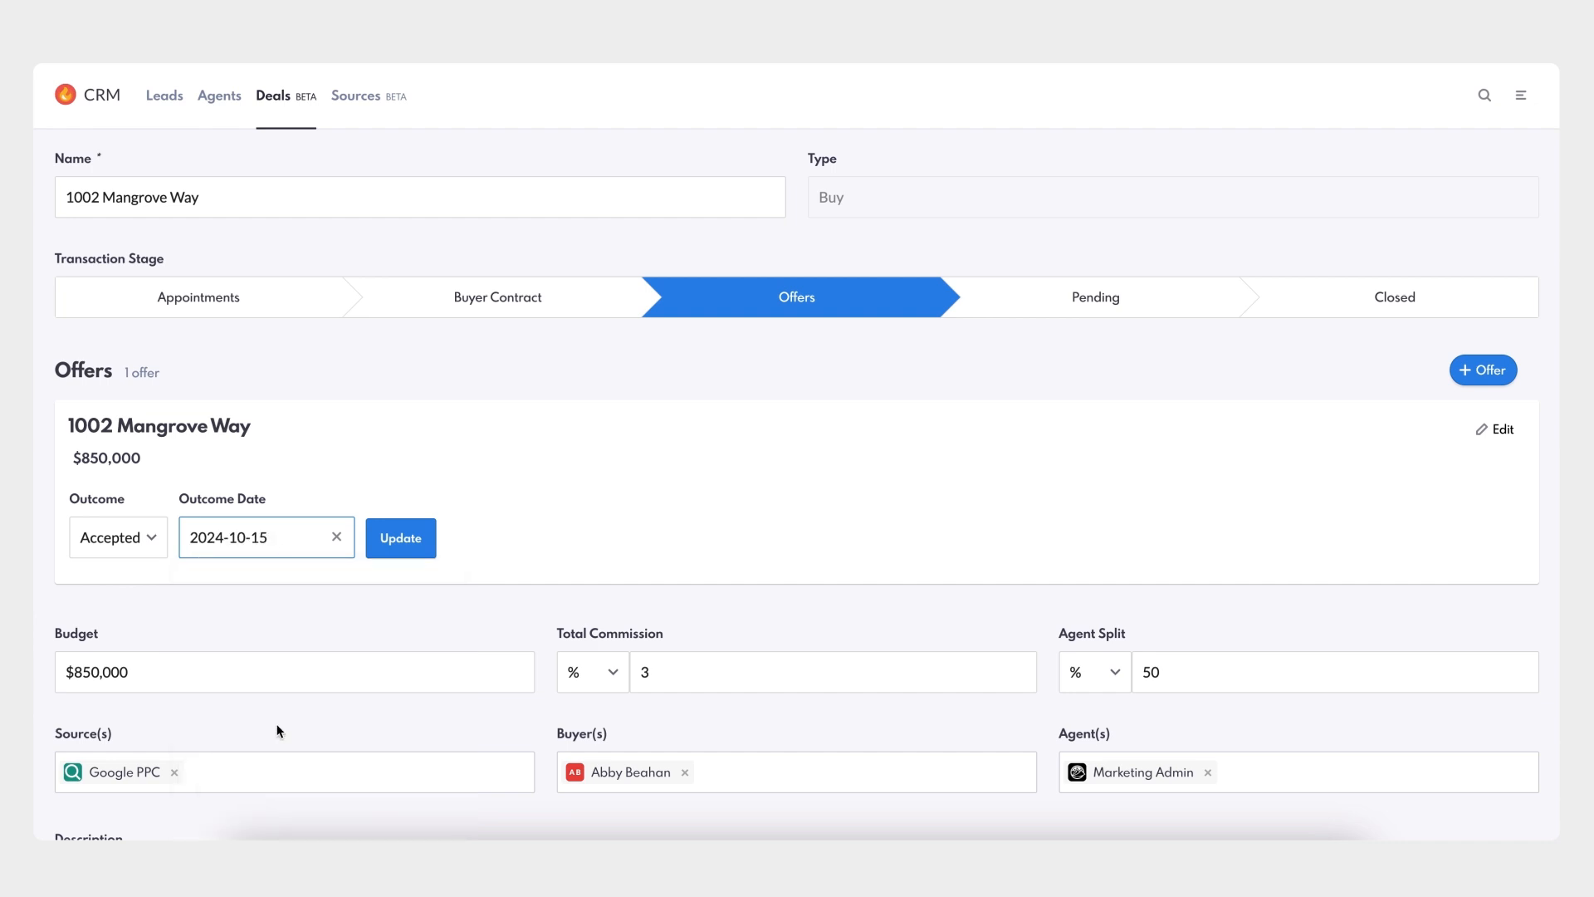
pyautogui.click(402, 540)
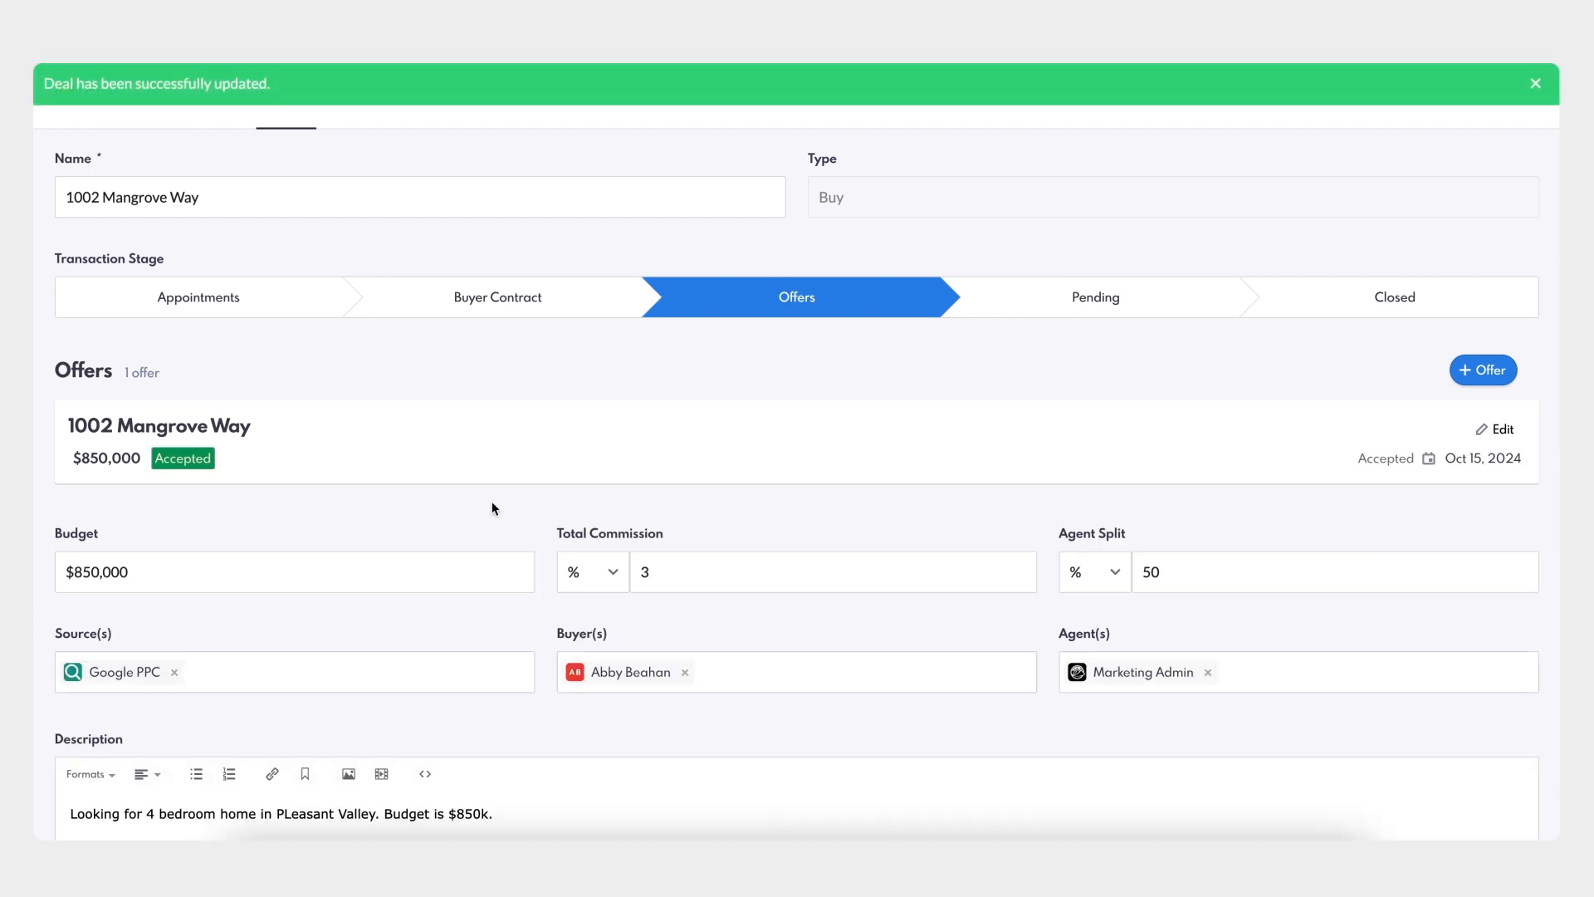
pyautogui.scroll(-5, 492, 501)
pyautogui.scroll(-1, 491, 502)
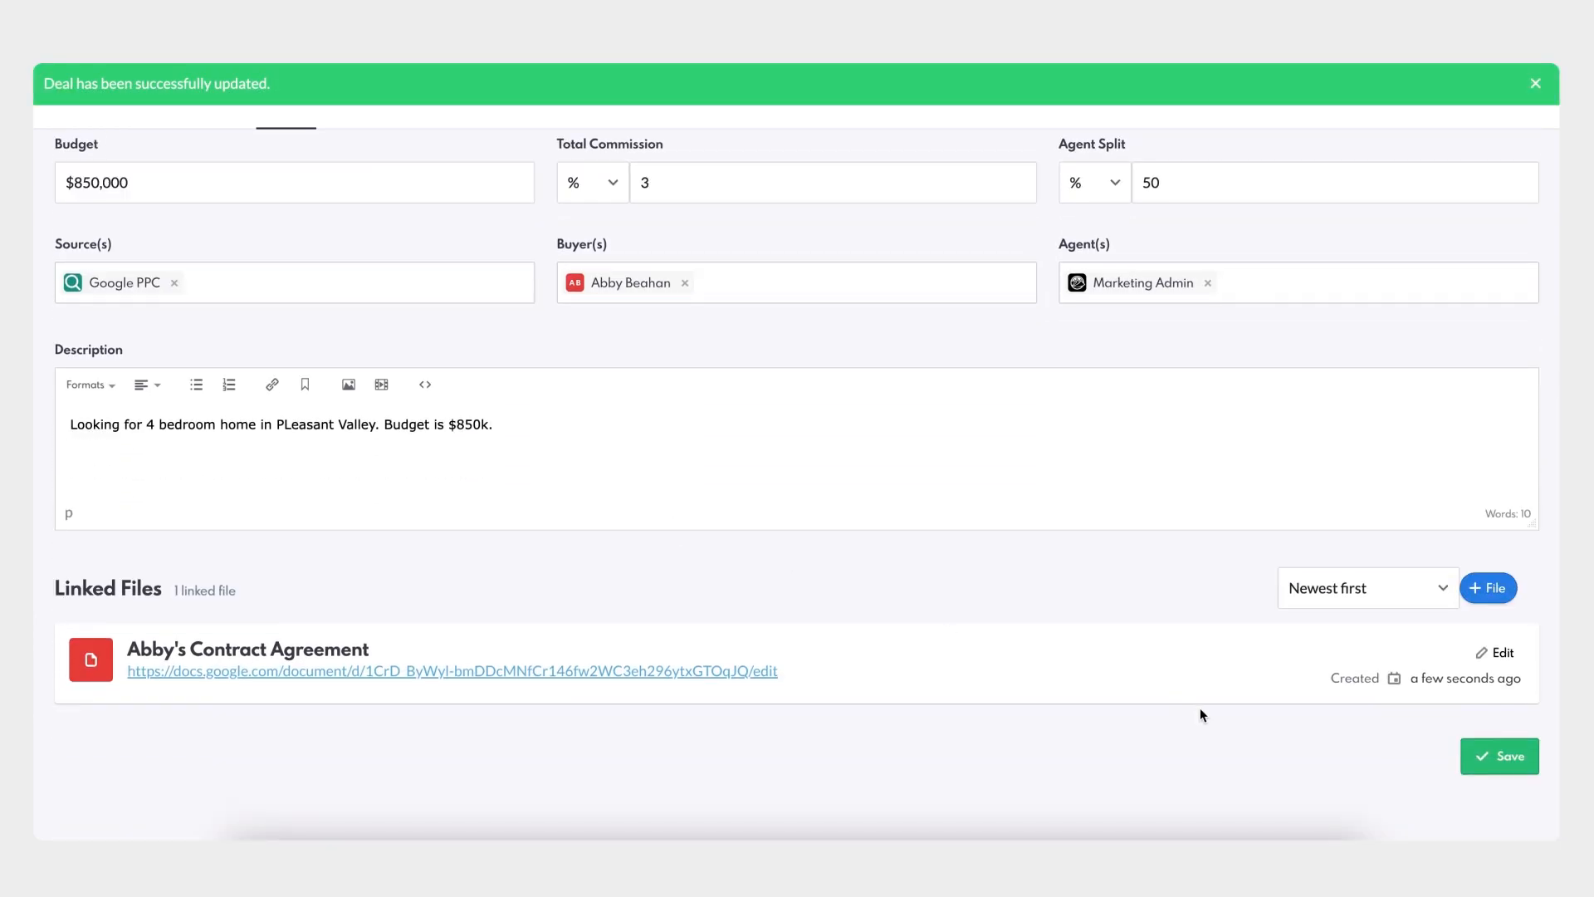
pyautogui.click(1486, 763)
pyautogui.scroll(6, 1204, 706)
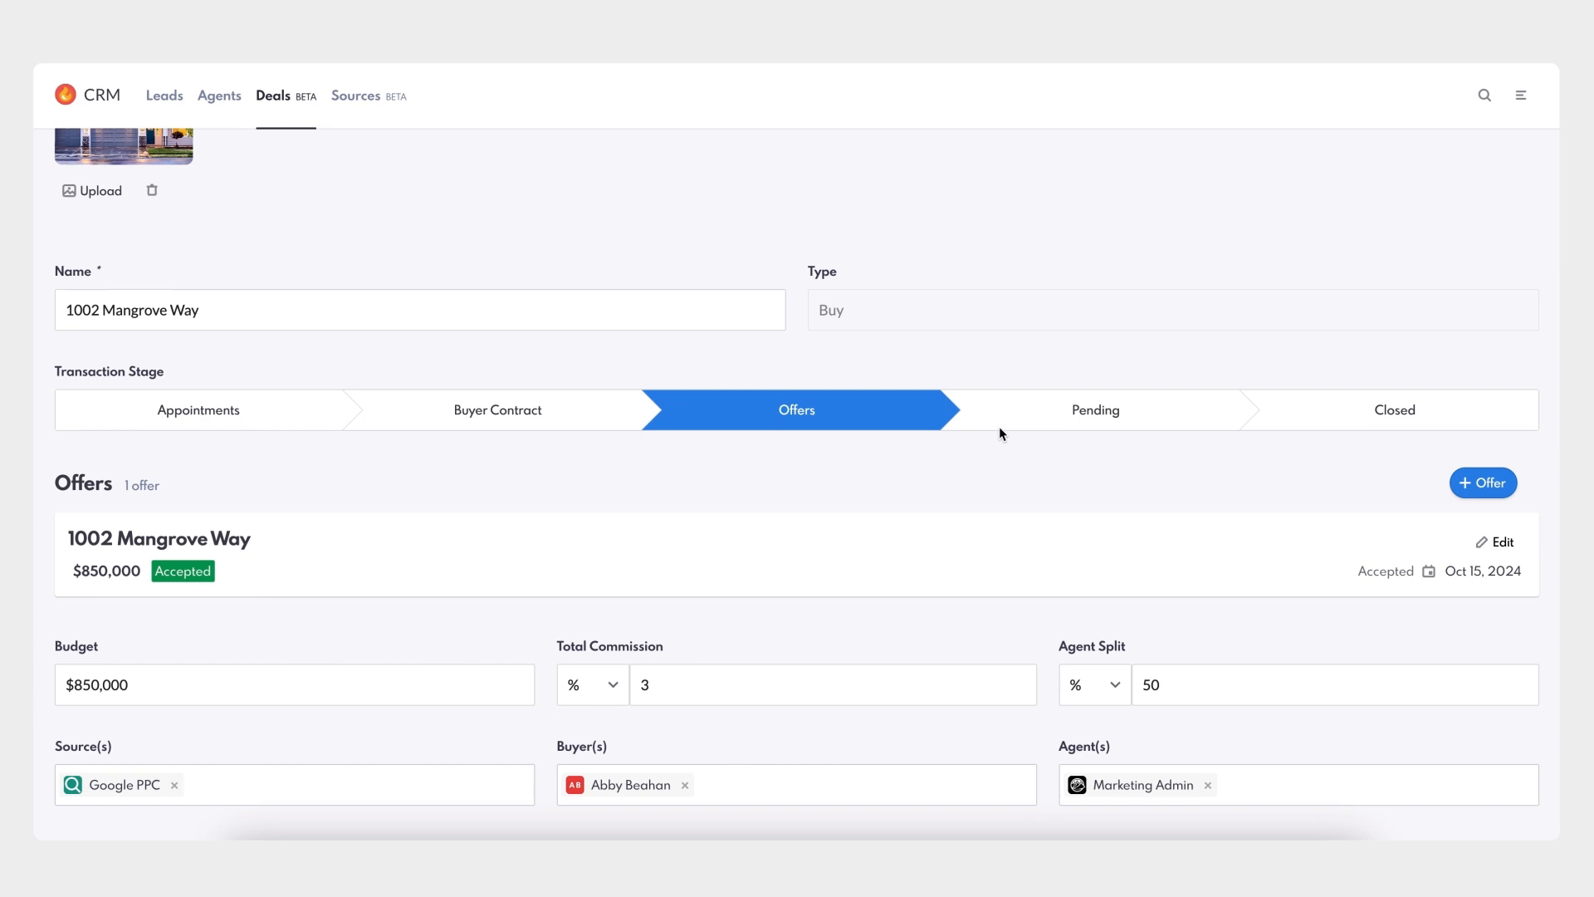
# - Move the deal to Pending and set Title, Inspection, Financing and Appraisal subjects to Removed
pyautogui.click(1039, 420)
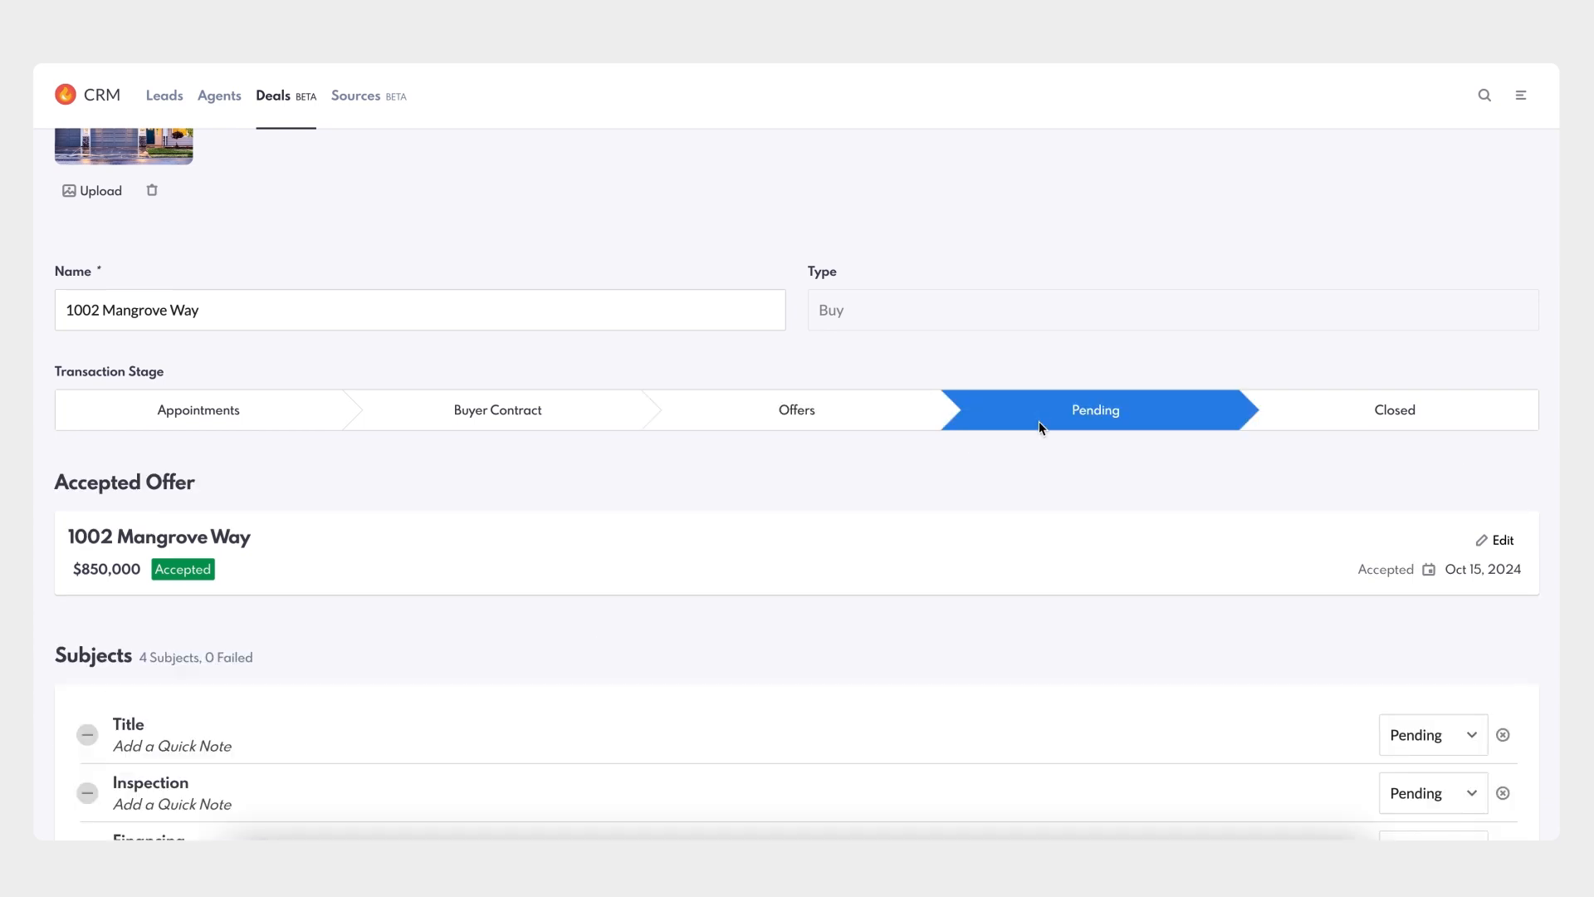
pyautogui.scroll(-4, 1033, 496)
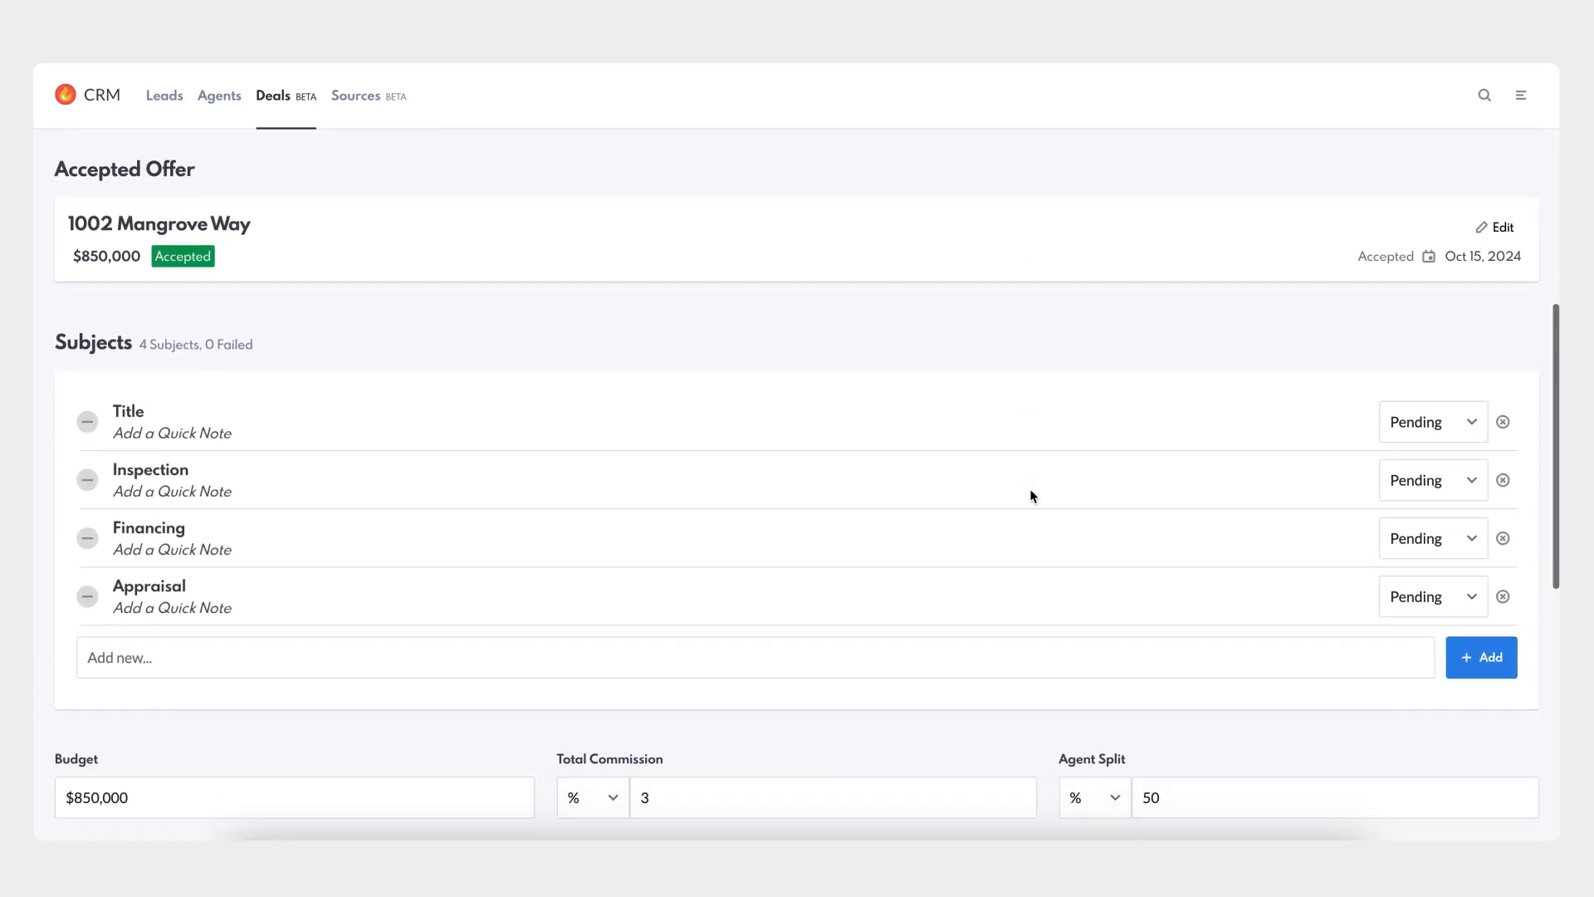
pyautogui.click(1467, 419)
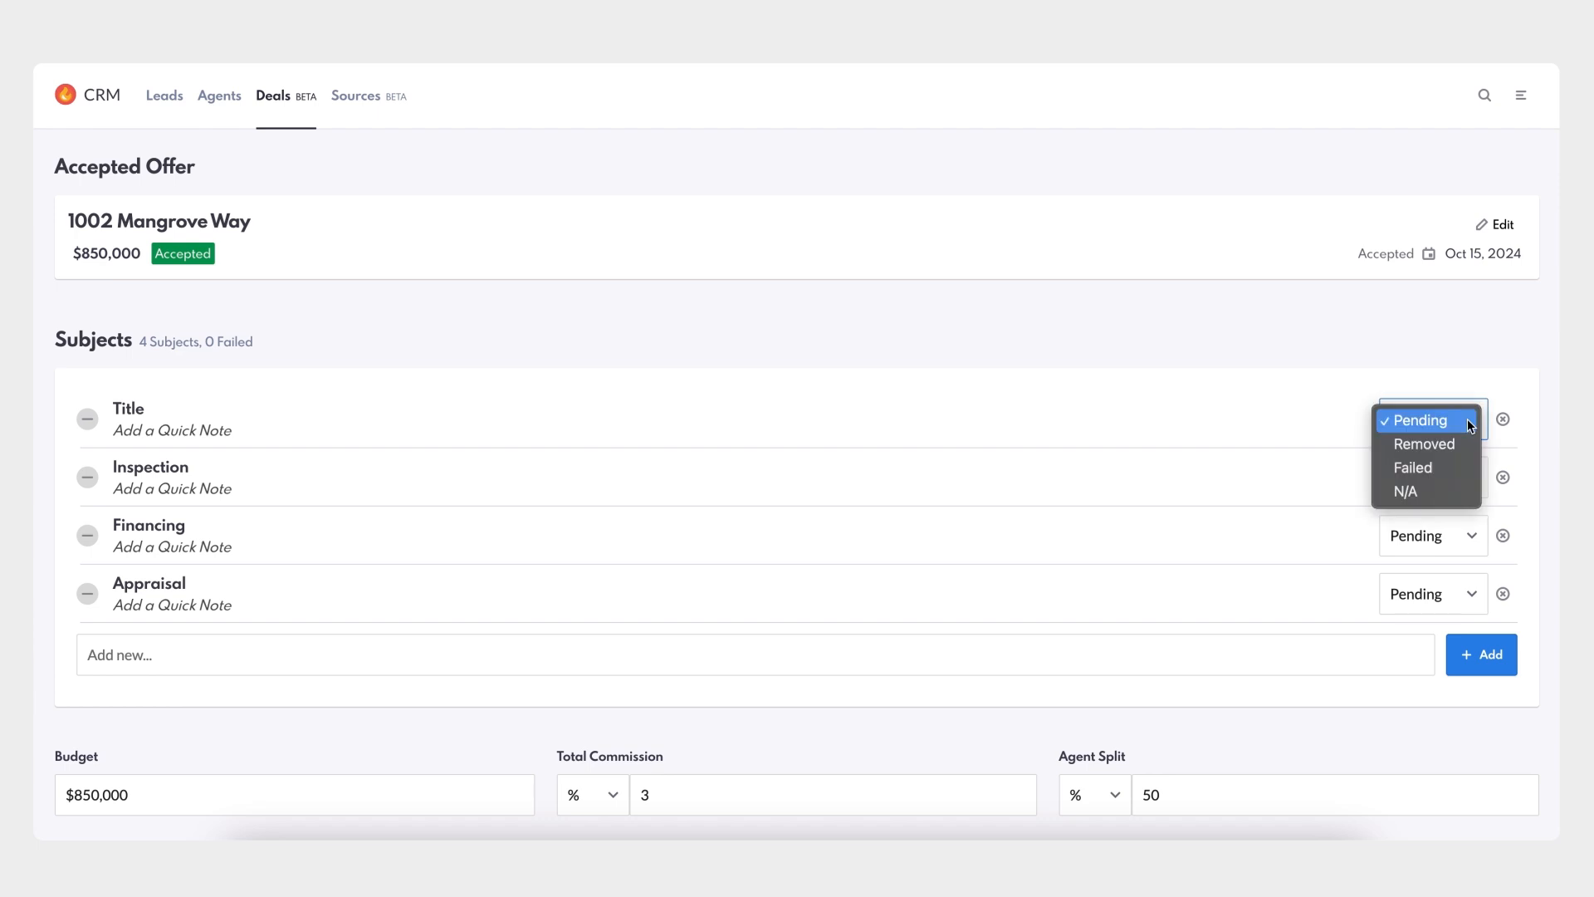
pyautogui.click(1462, 444)
pyautogui.click(1467, 479)
pyautogui.click(1464, 504)
pyautogui.click(1472, 536)
pyautogui.click(1469, 559)
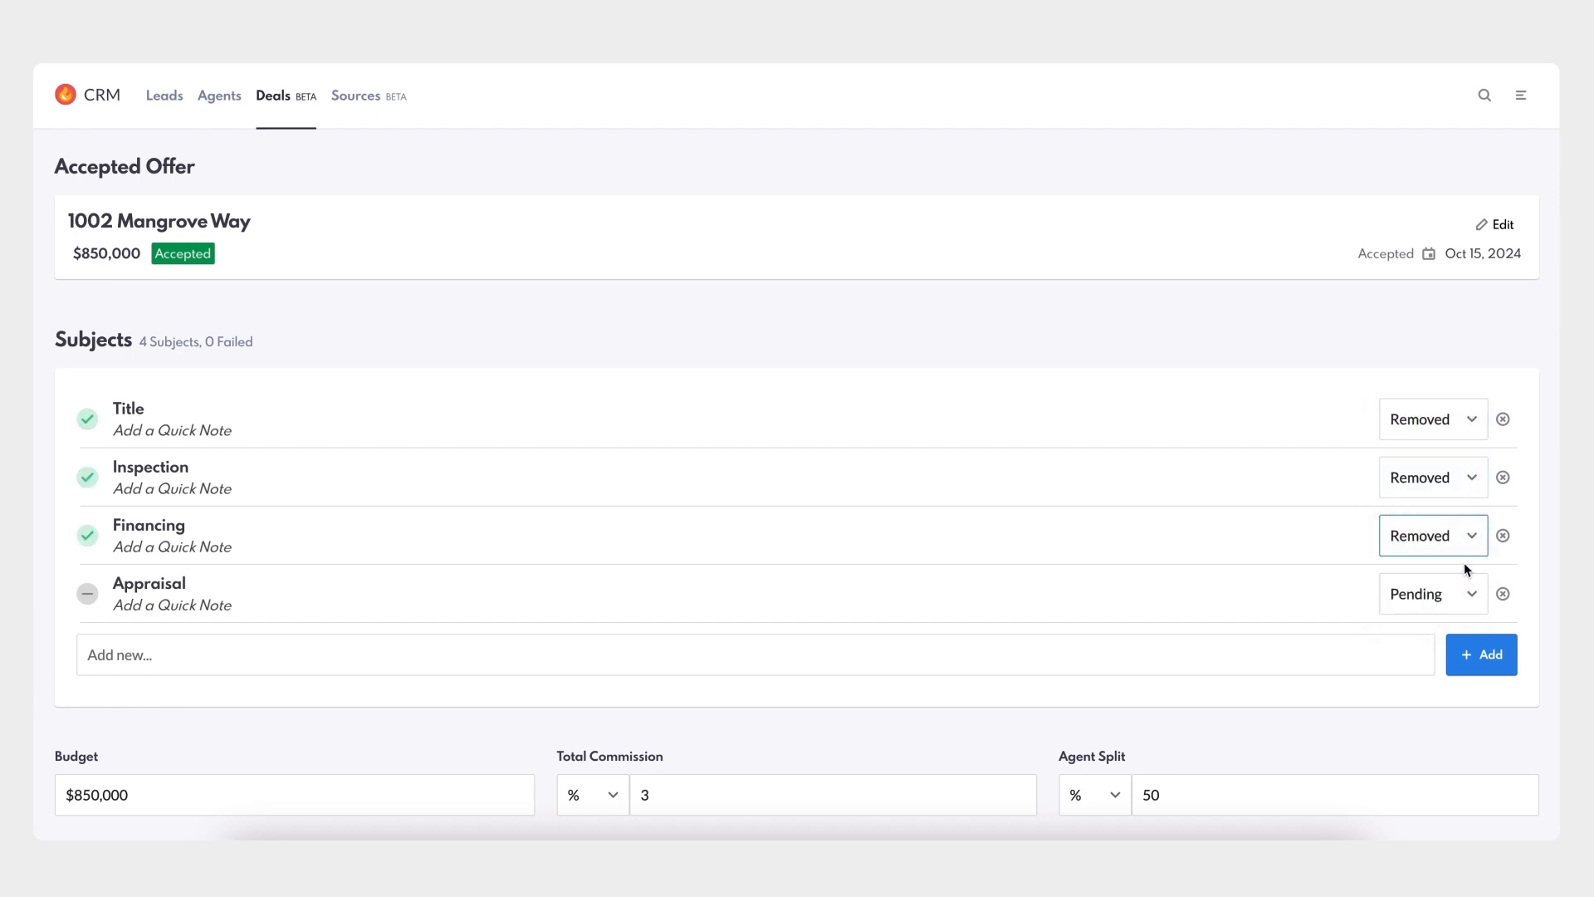
pyautogui.click(1476, 593)
pyautogui.click(1448, 617)
# - Save the removed subjects and advance the deal to the Closed stage
pyautogui.scroll(-2, 1447, 619)
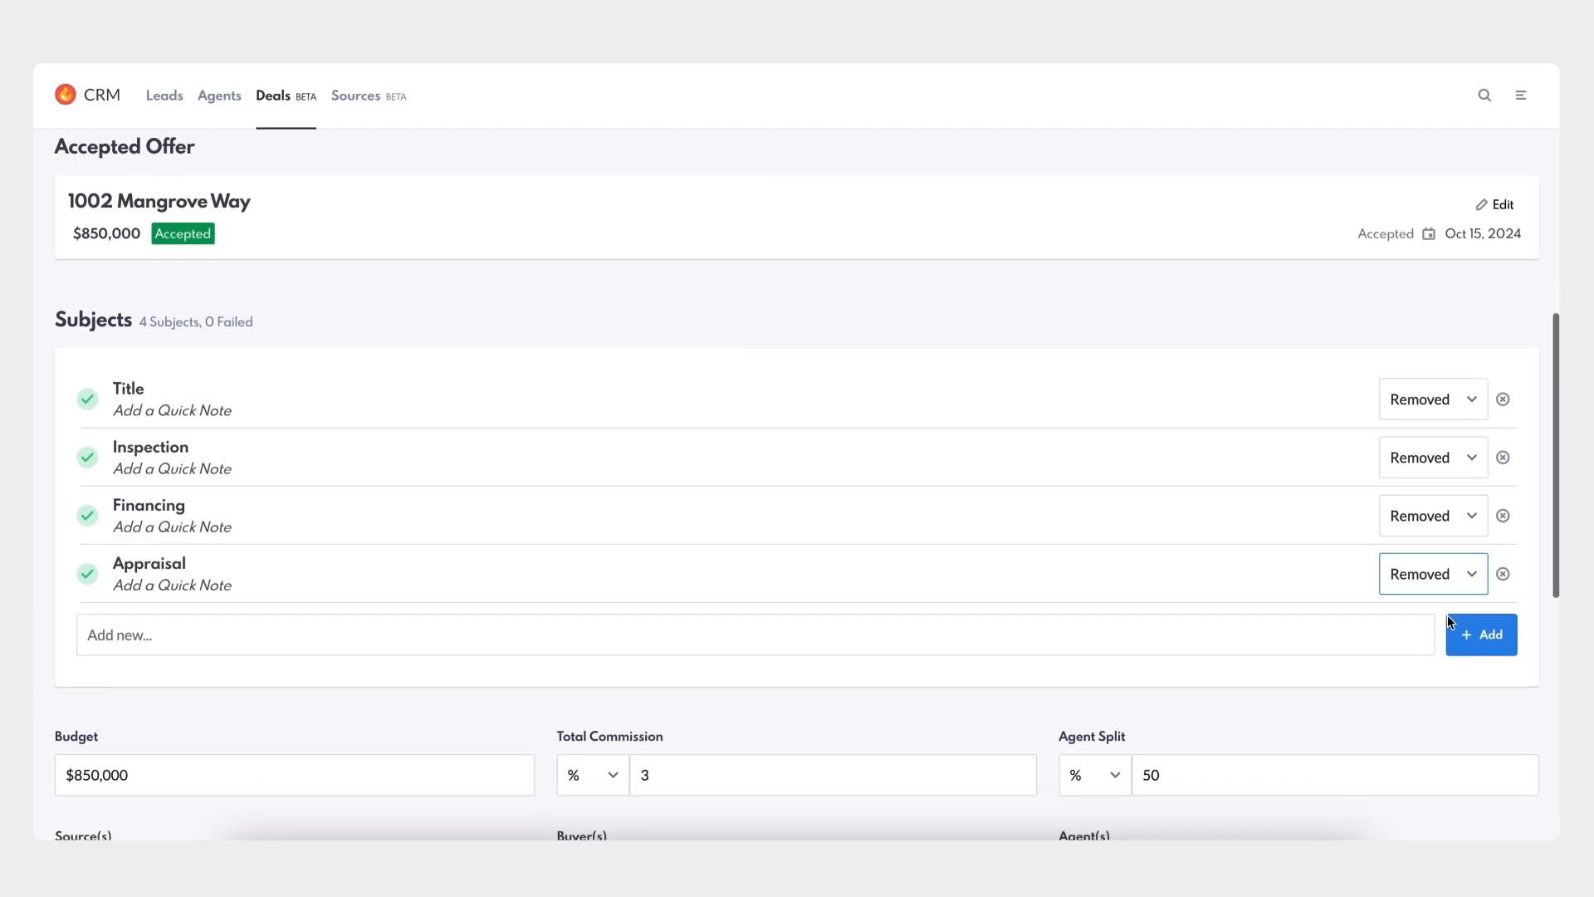
pyautogui.scroll(-4, 1447, 614)
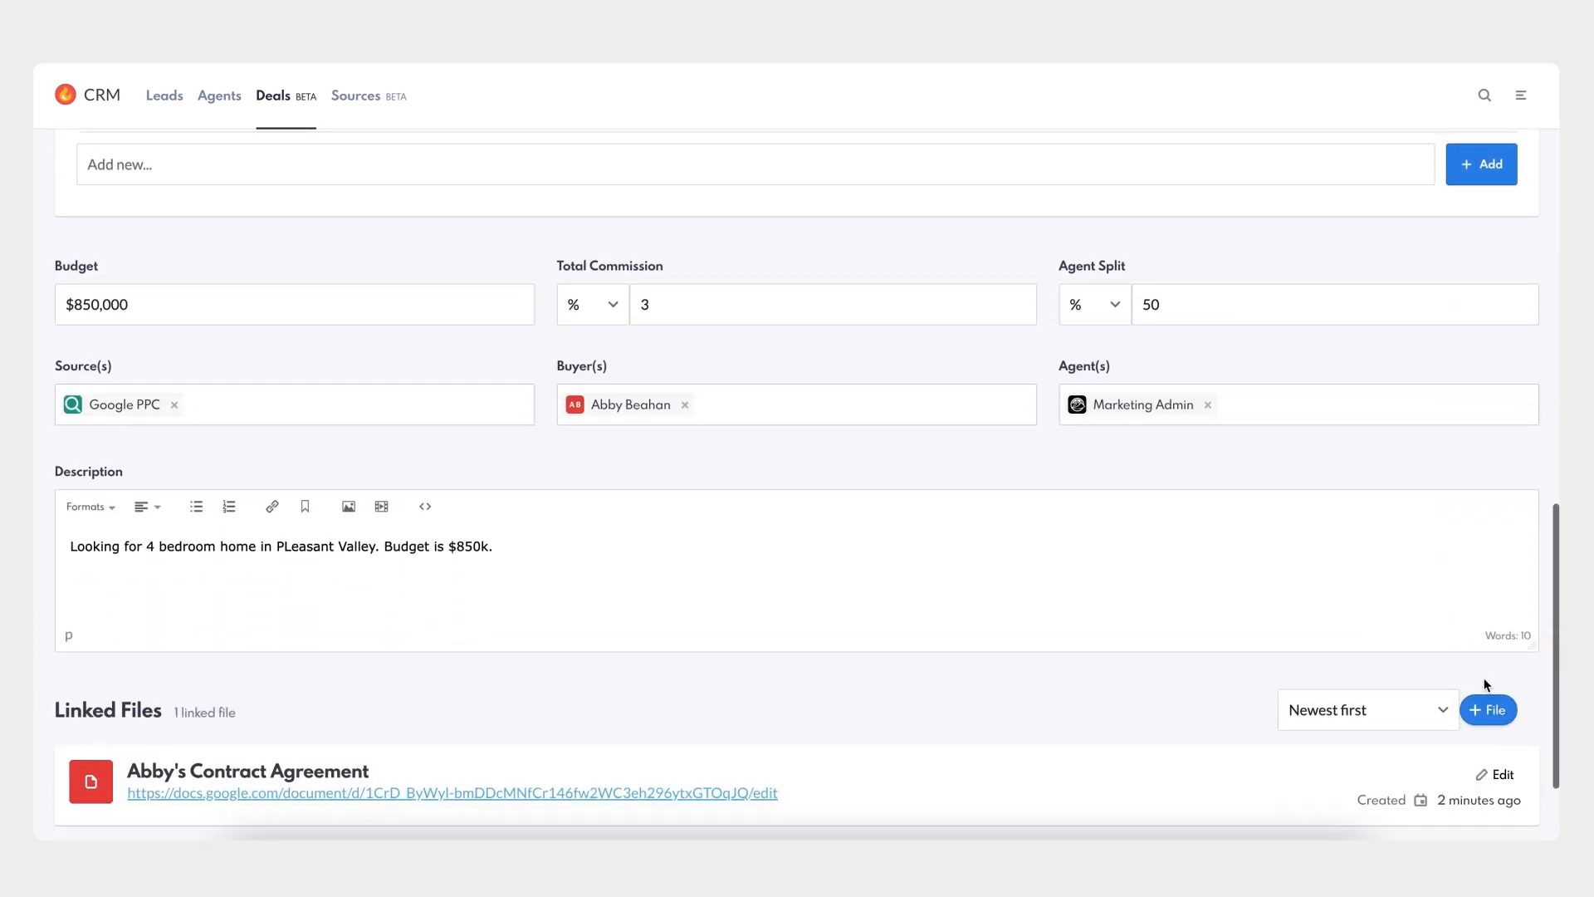
pyautogui.scroll(-1, 1484, 683)
pyautogui.click(1501, 756)
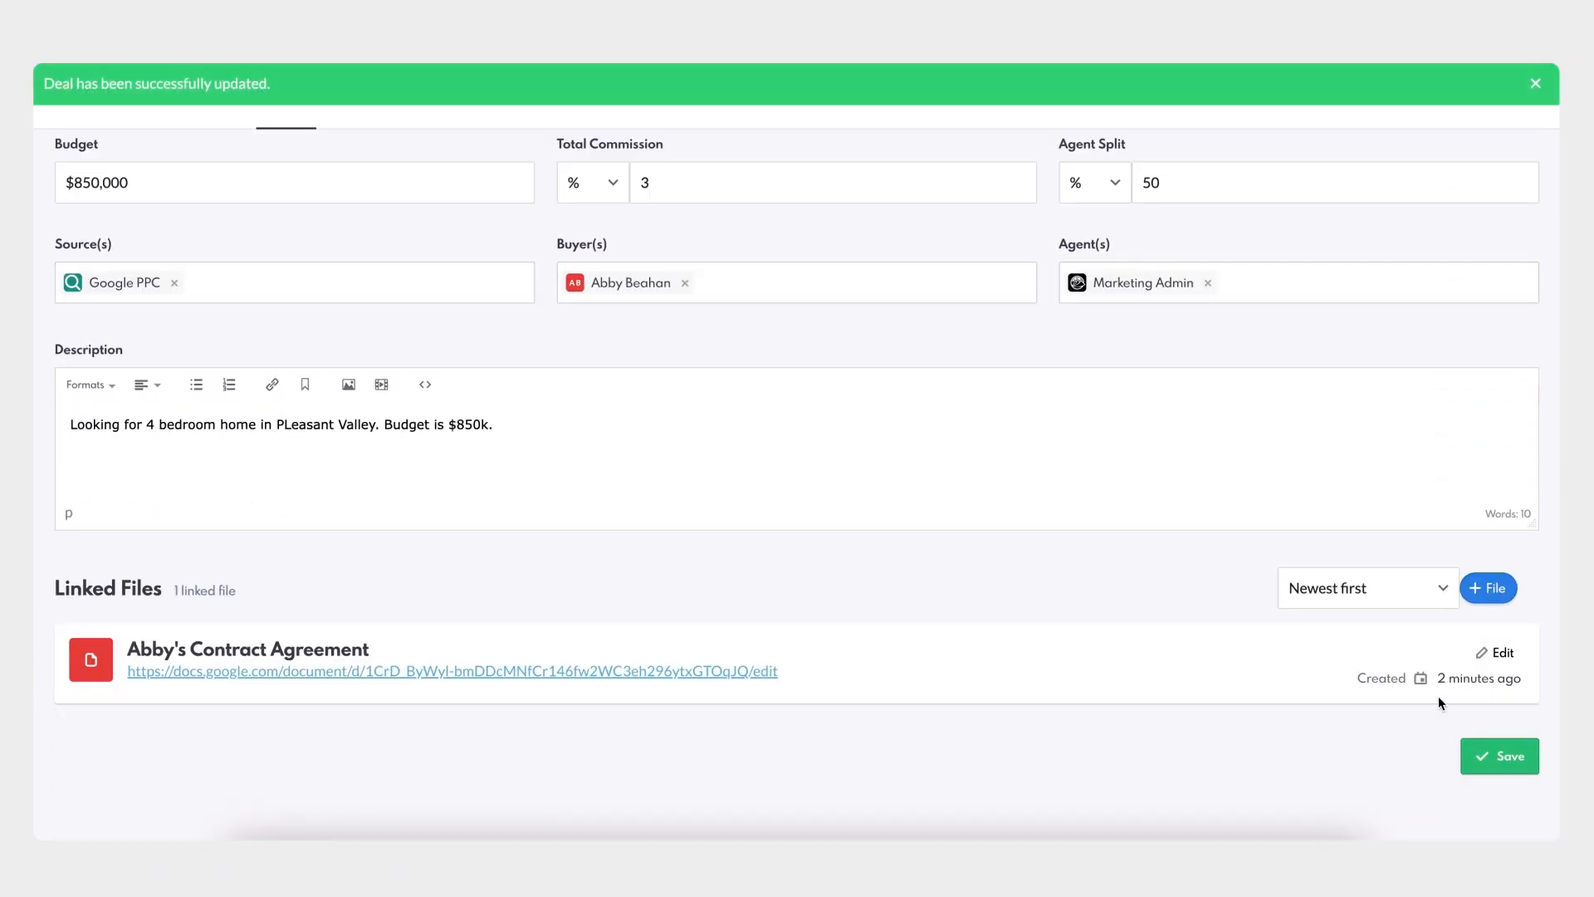
pyautogui.scroll(3, 1439, 702)
pyautogui.scroll(5, 1439, 703)
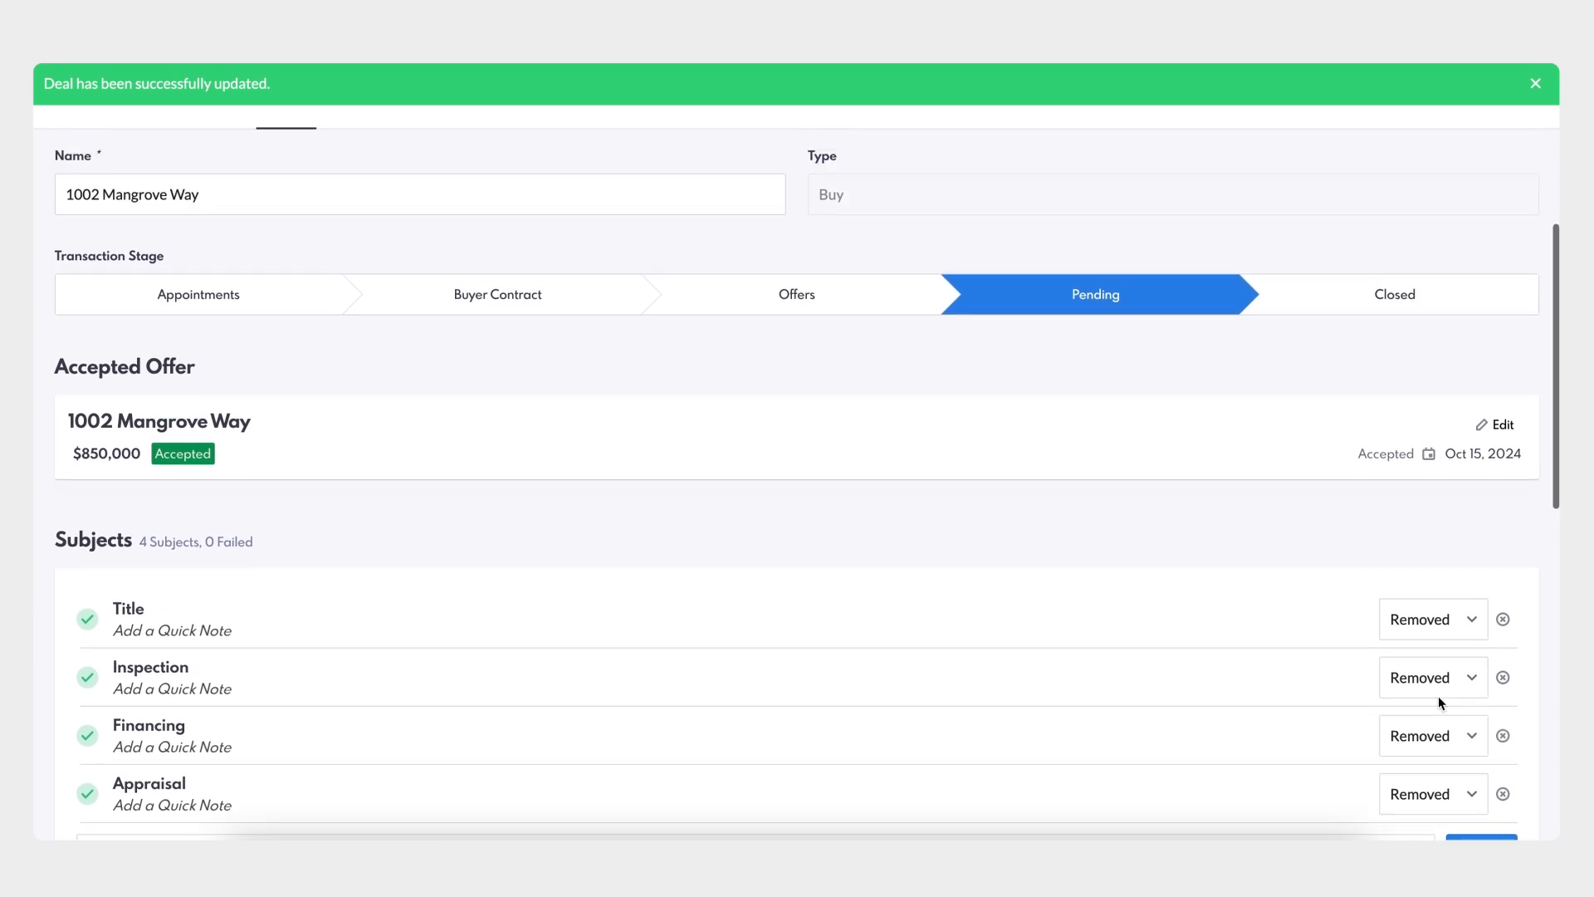
pyautogui.click(1395, 300)
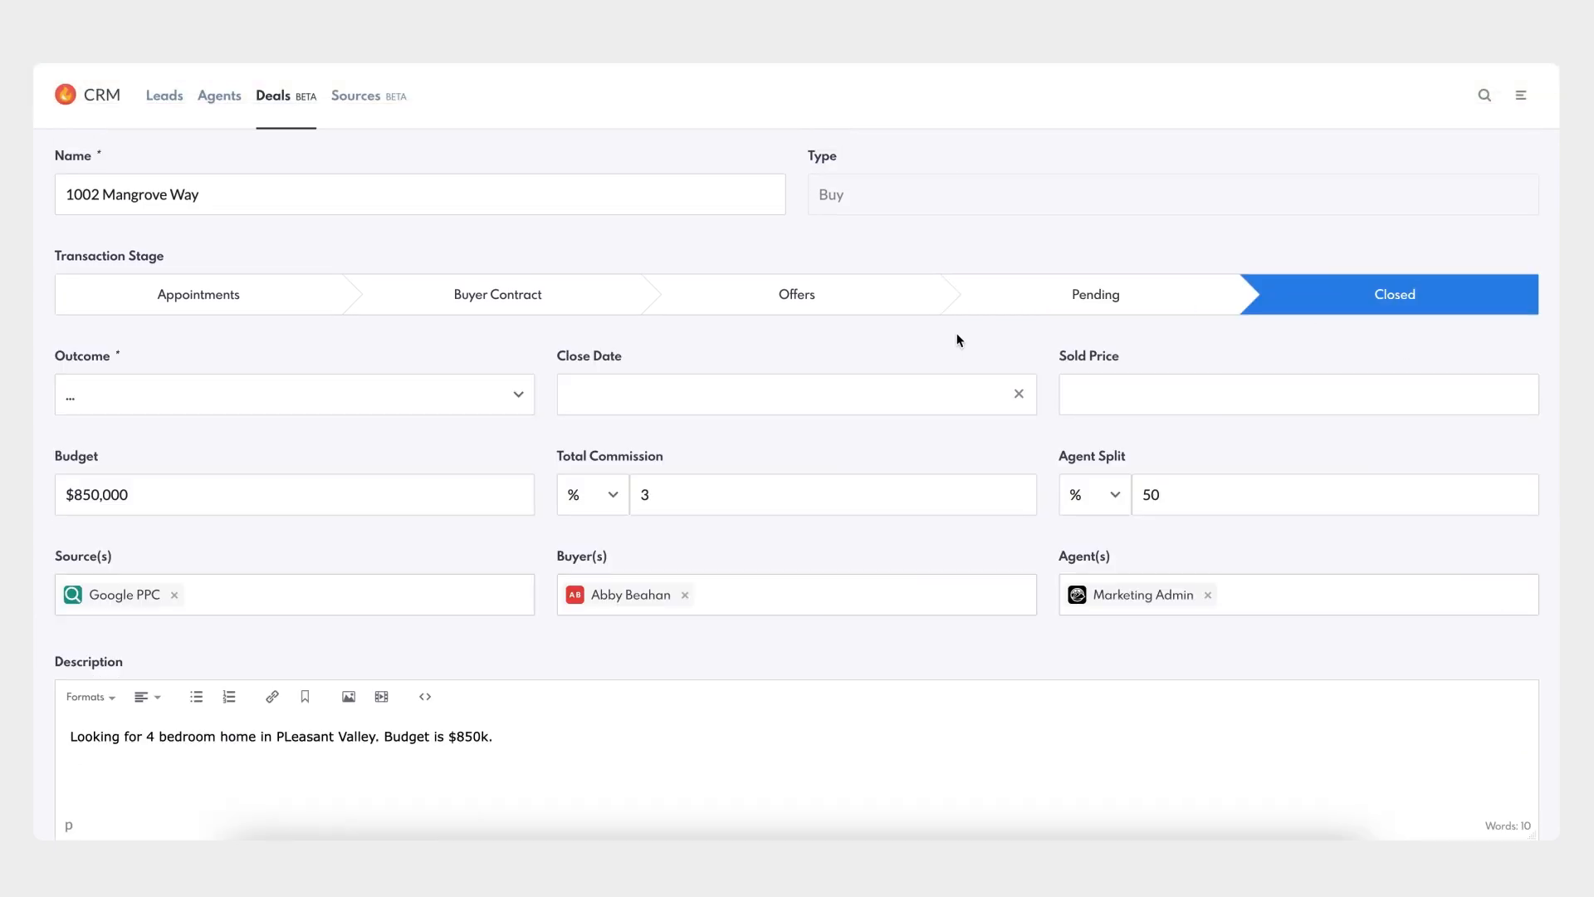
# - Mark the deal Won with an October 15 close date and $850,000 sold price
pyautogui.click(520, 397)
pyautogui.click(468, 422)
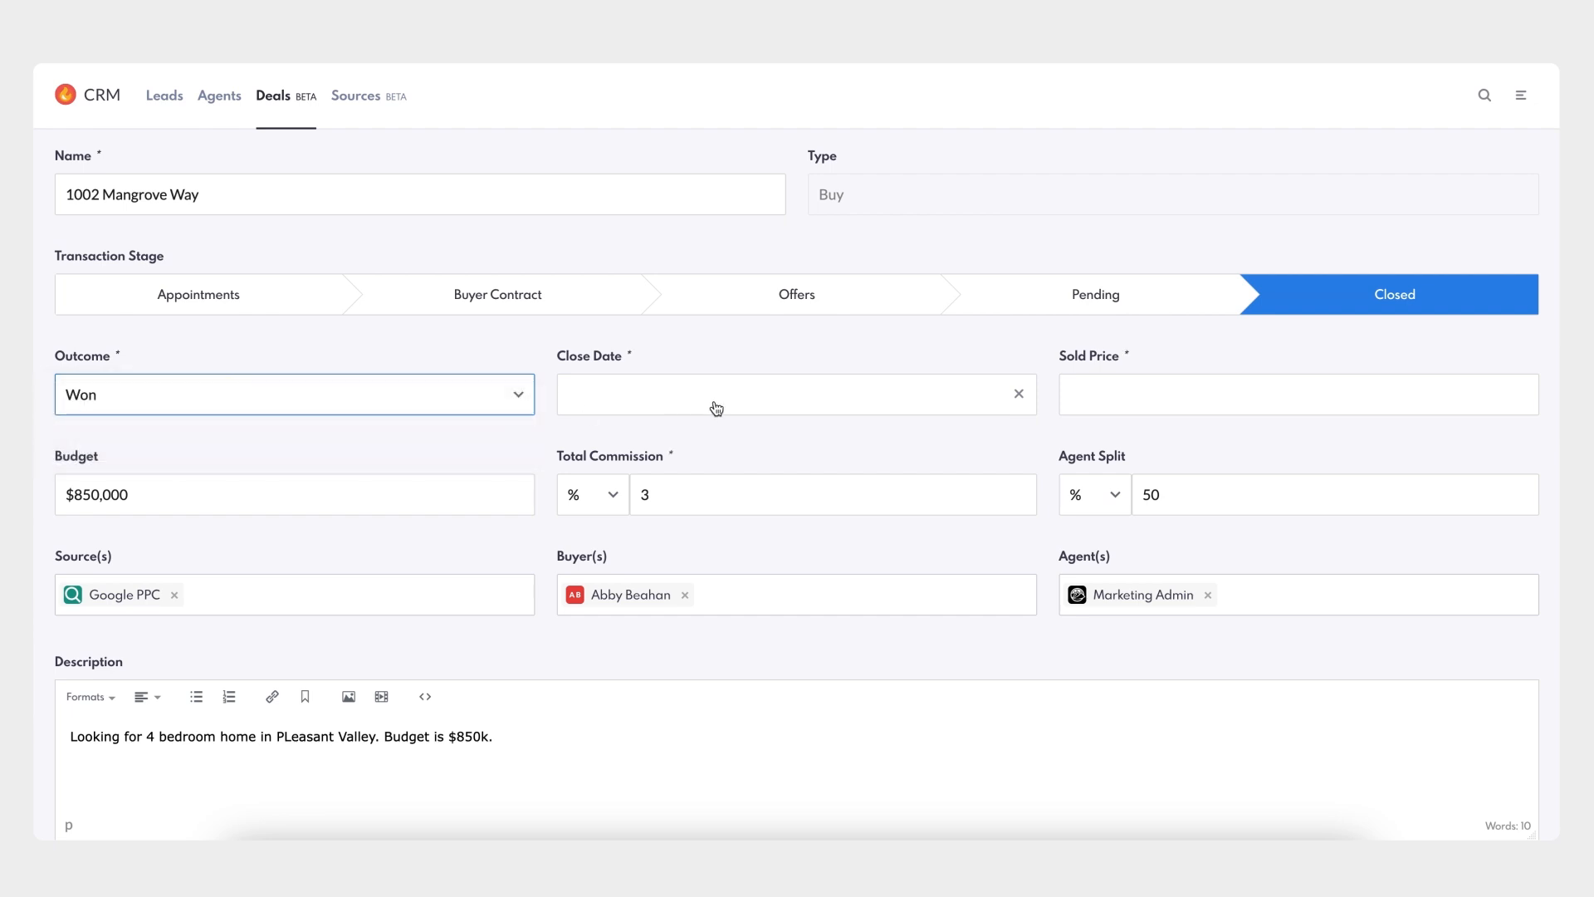
pyautogui.click(716, 404)
pyautogui.click(657, 578)
pyautogui.click(1122, 401)
pyautogui.write('850000')
pyautogui.click(1129, 429)
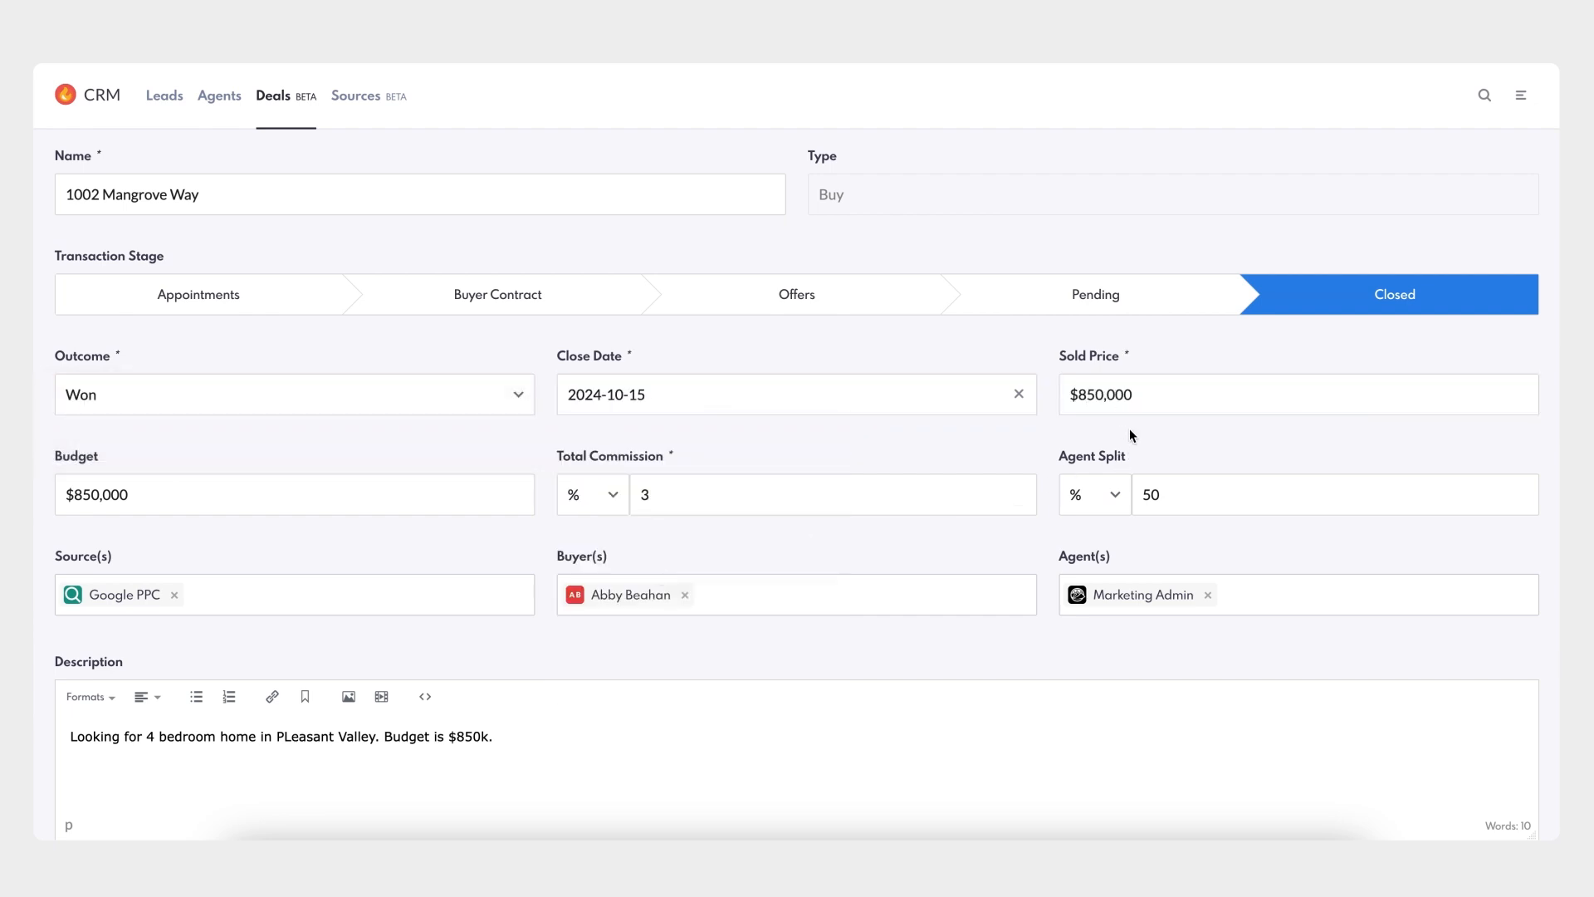
pyautogui.scroll(-1, 1130, 429)
pyautogui.scroll(4, 1129, 429)
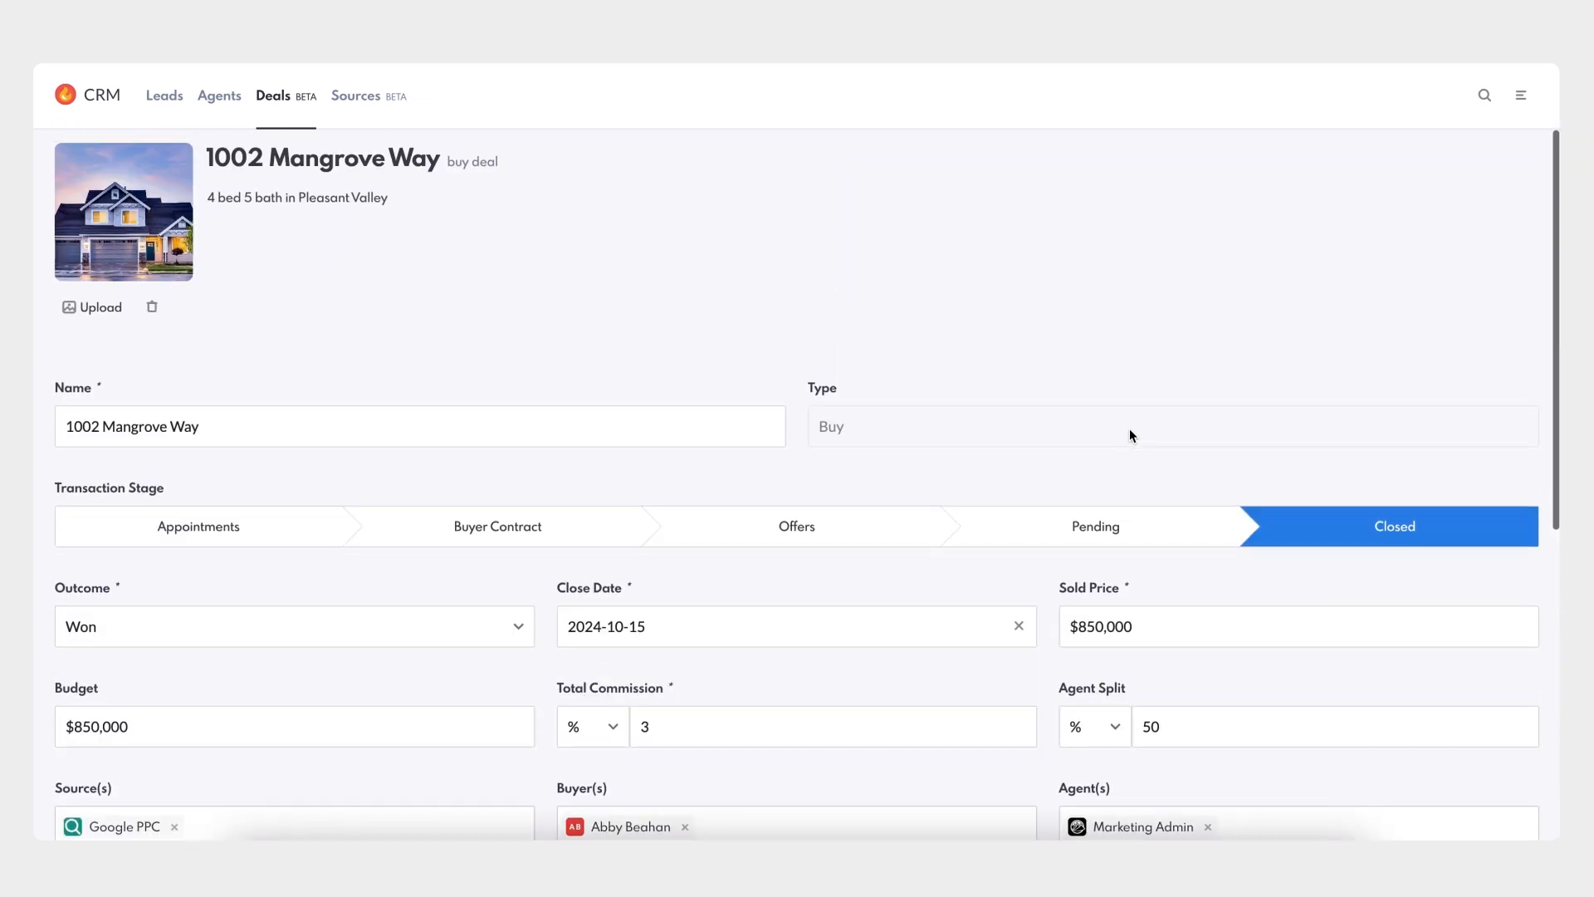
# - Replace the deal's subtitle with 'Sold', save the deal, and return to the deals list
pyautogui.click(287, 198)
pyautogui.hotkey('ctrl', 'a')
pyautogui.write('S')
pyautogui.press('Return')
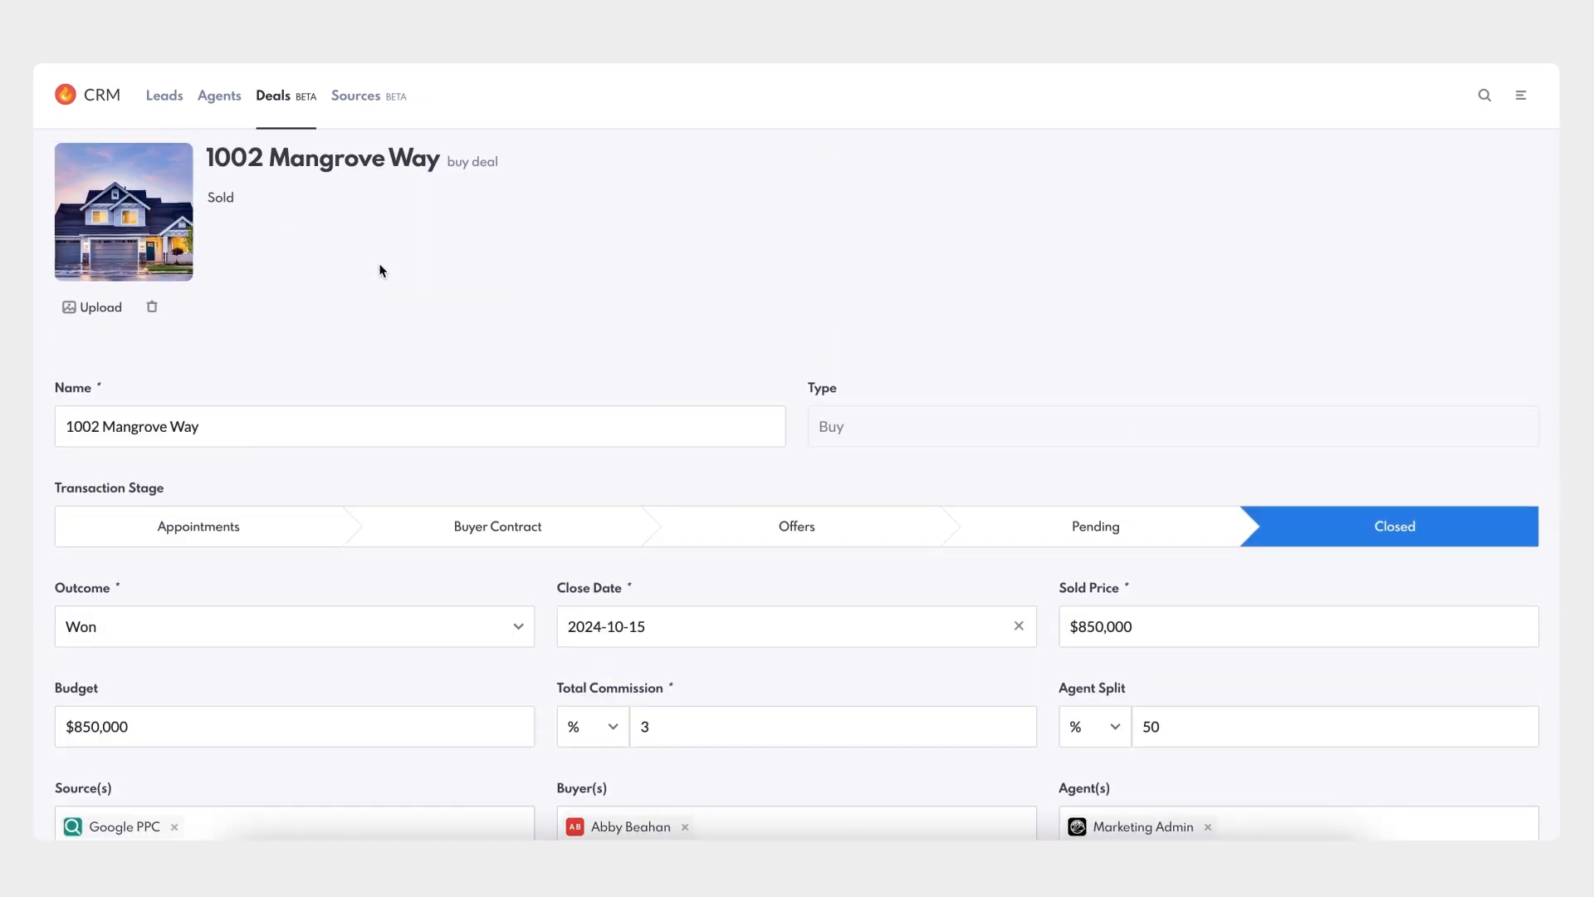
pyautogui.scroll(-7, 382, 269)
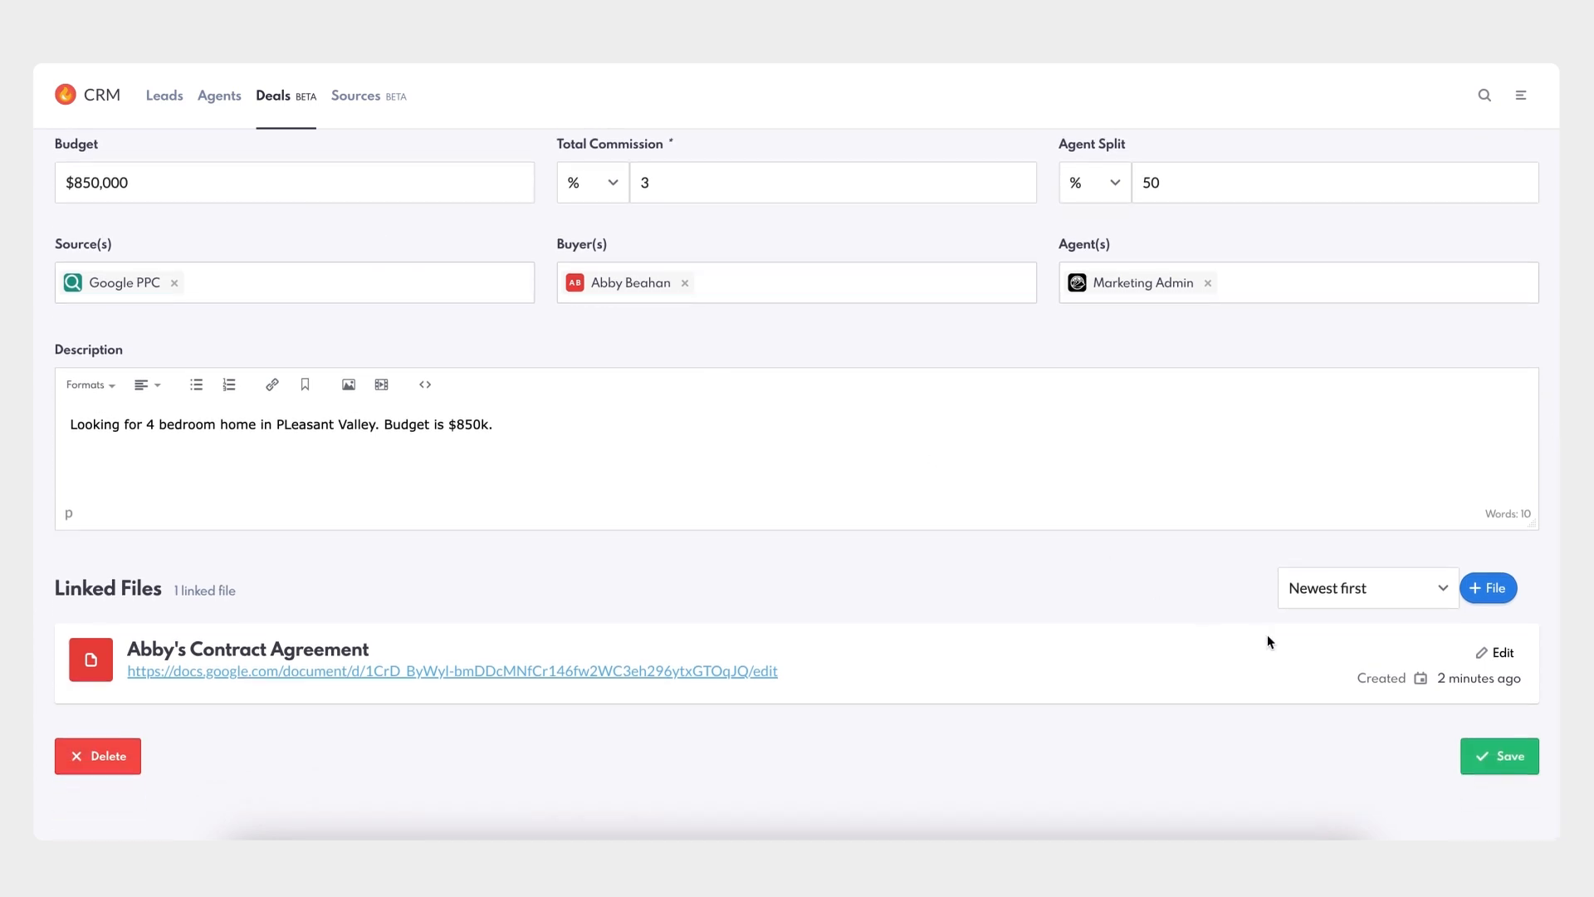
pyautogui.click(1492, 762)
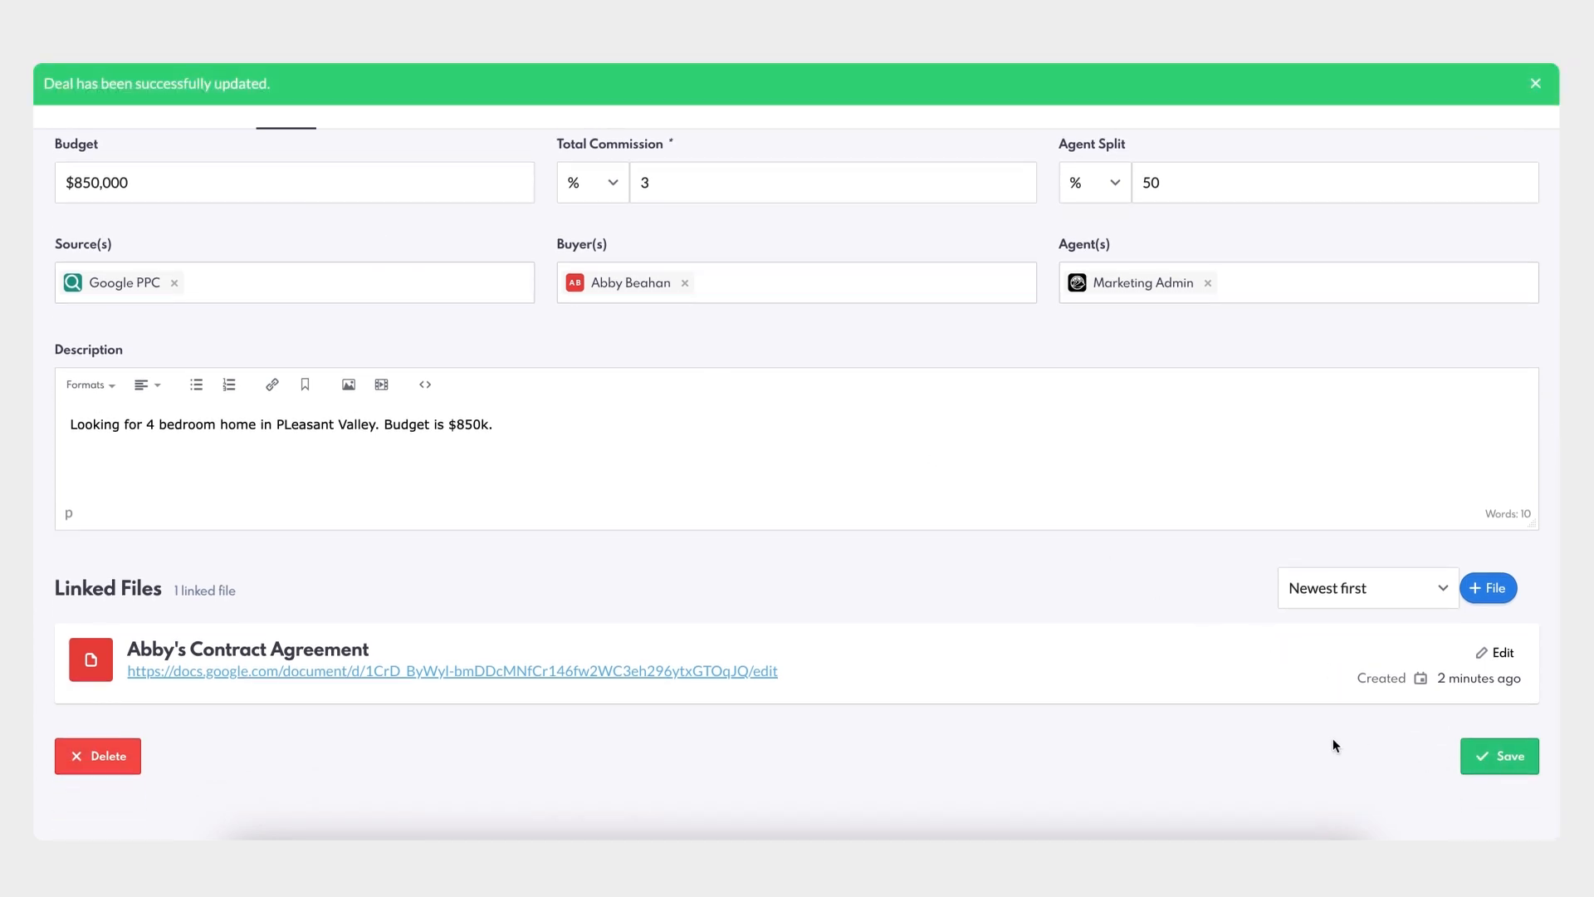
pyautogui.scroll(3, 1332, 742)
pyautogui.scroll(3, 1333, 745)
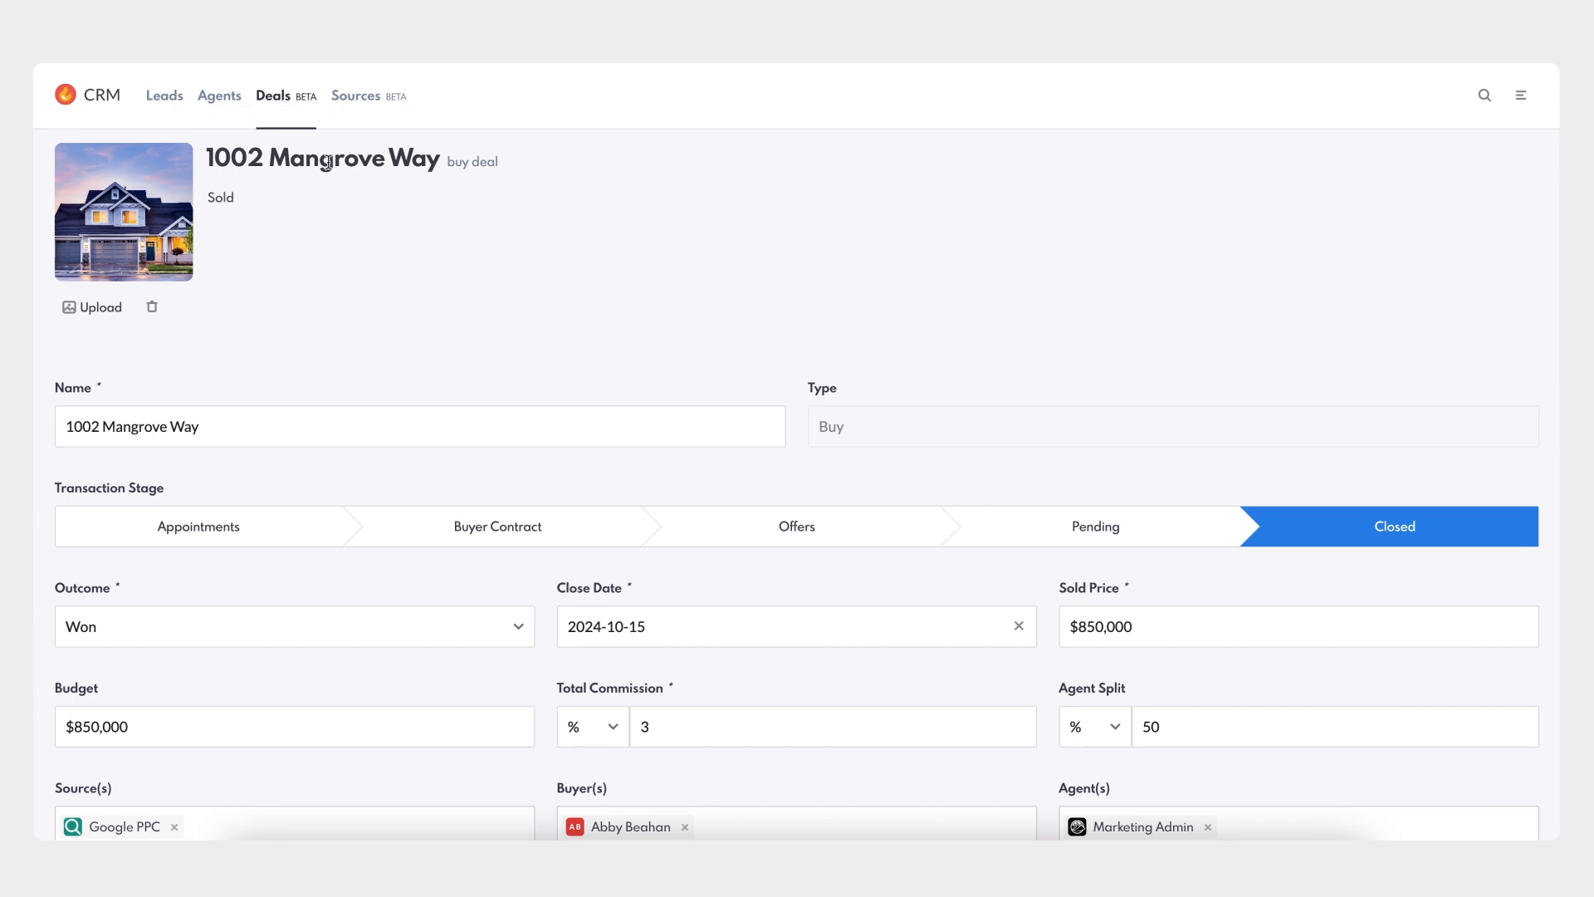
pyautogui.click(281, 103)
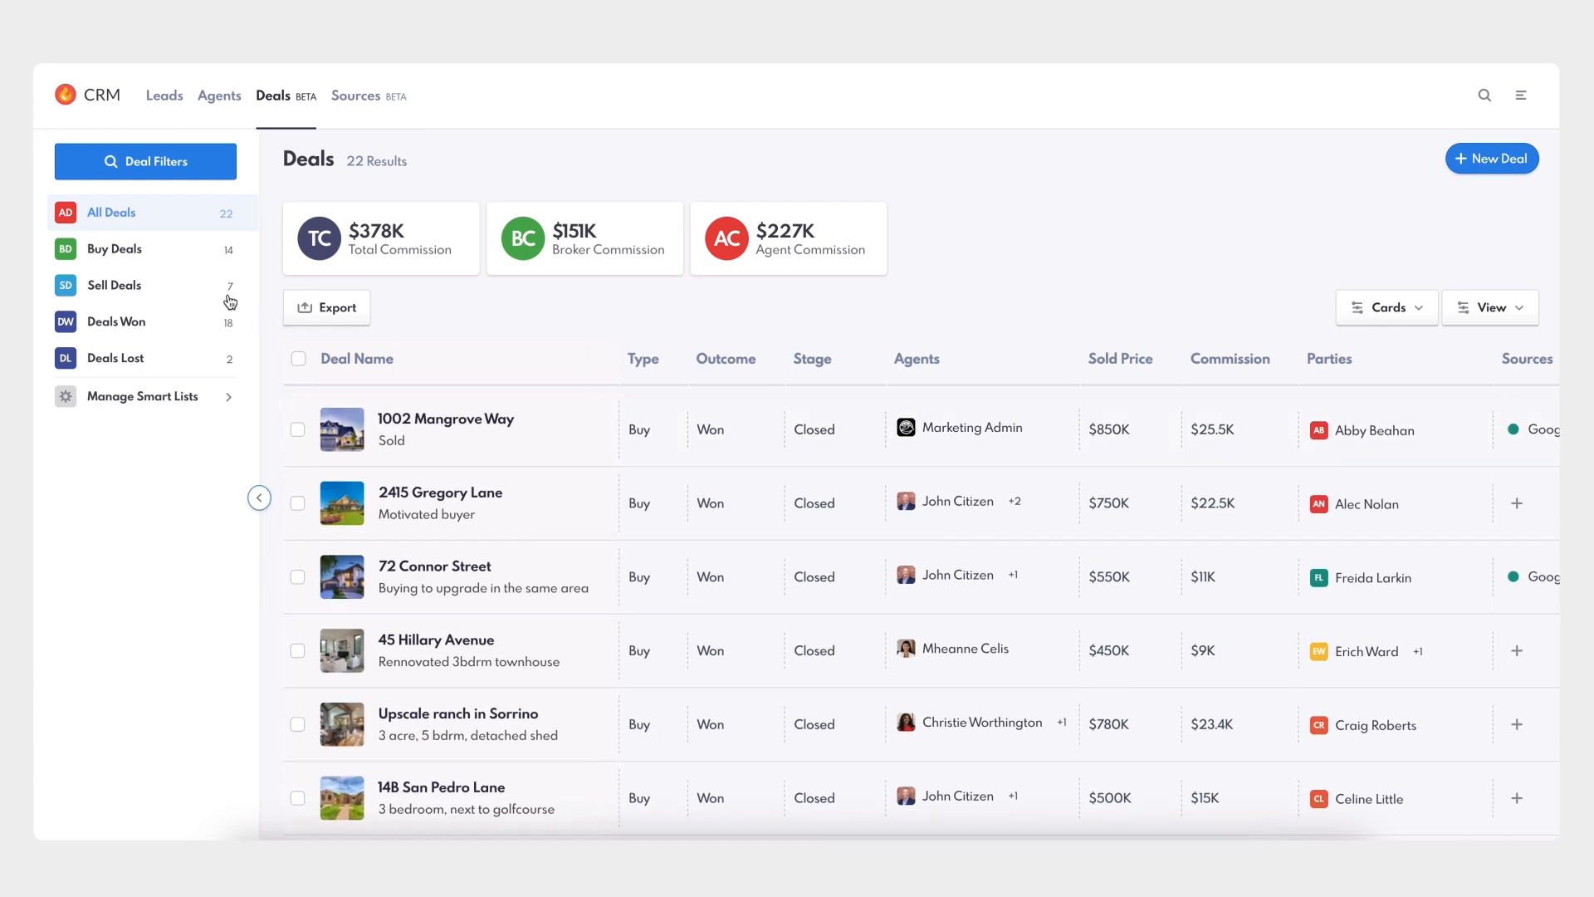
# - Show only Buy Deals, glance at Manage Smart Lists, and bring up the Filter Deals panel
pyautogui.click(135, 254)
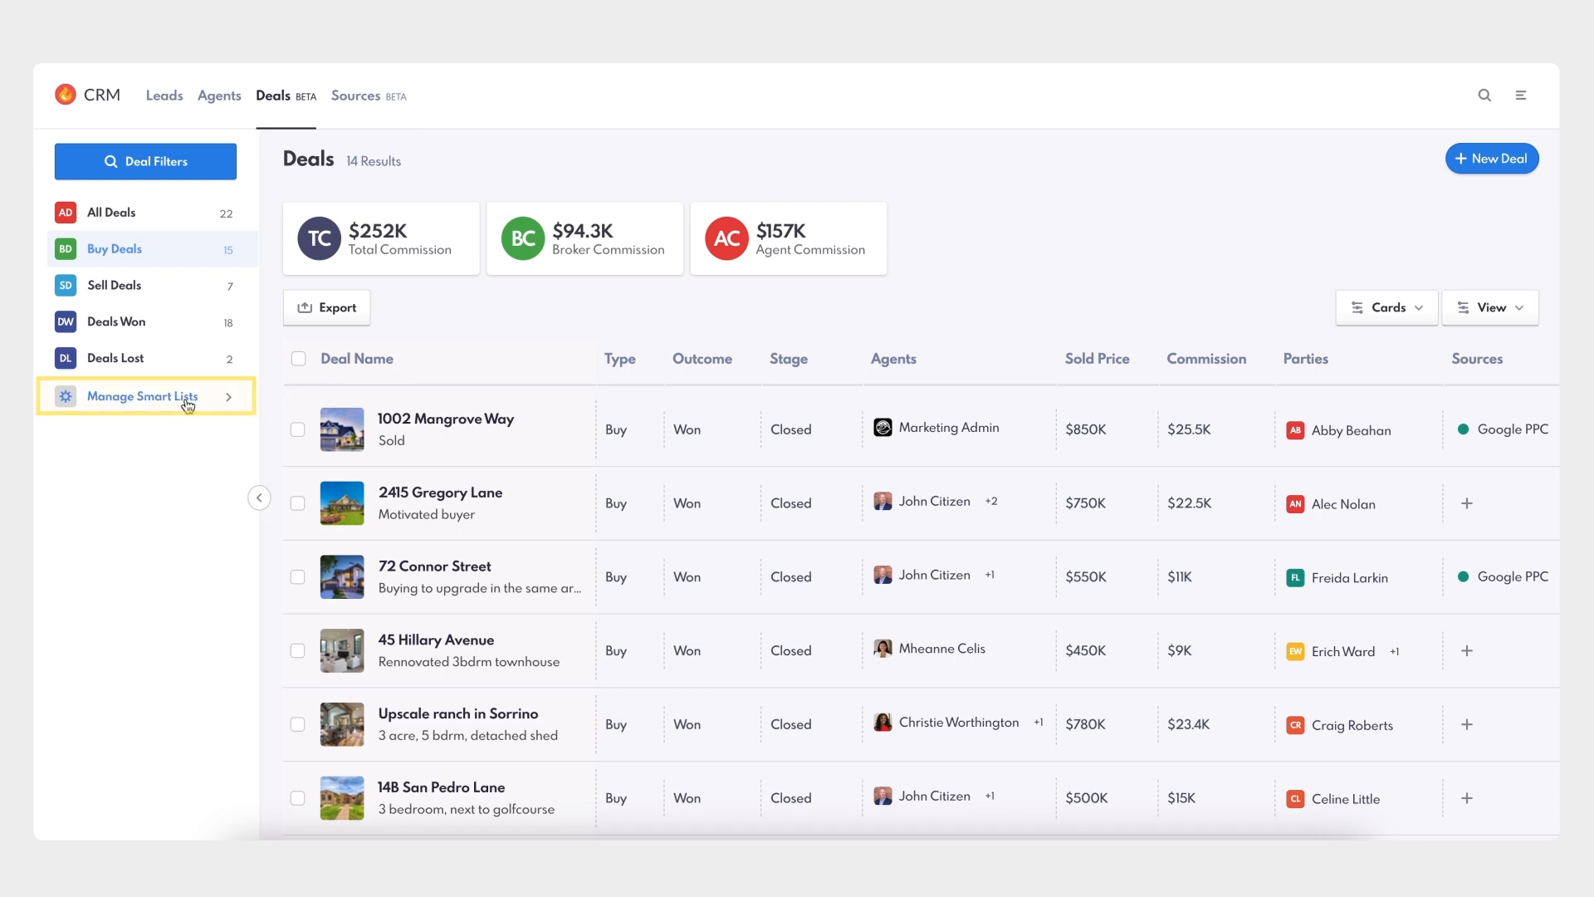
pyautogui.click(188, 402)
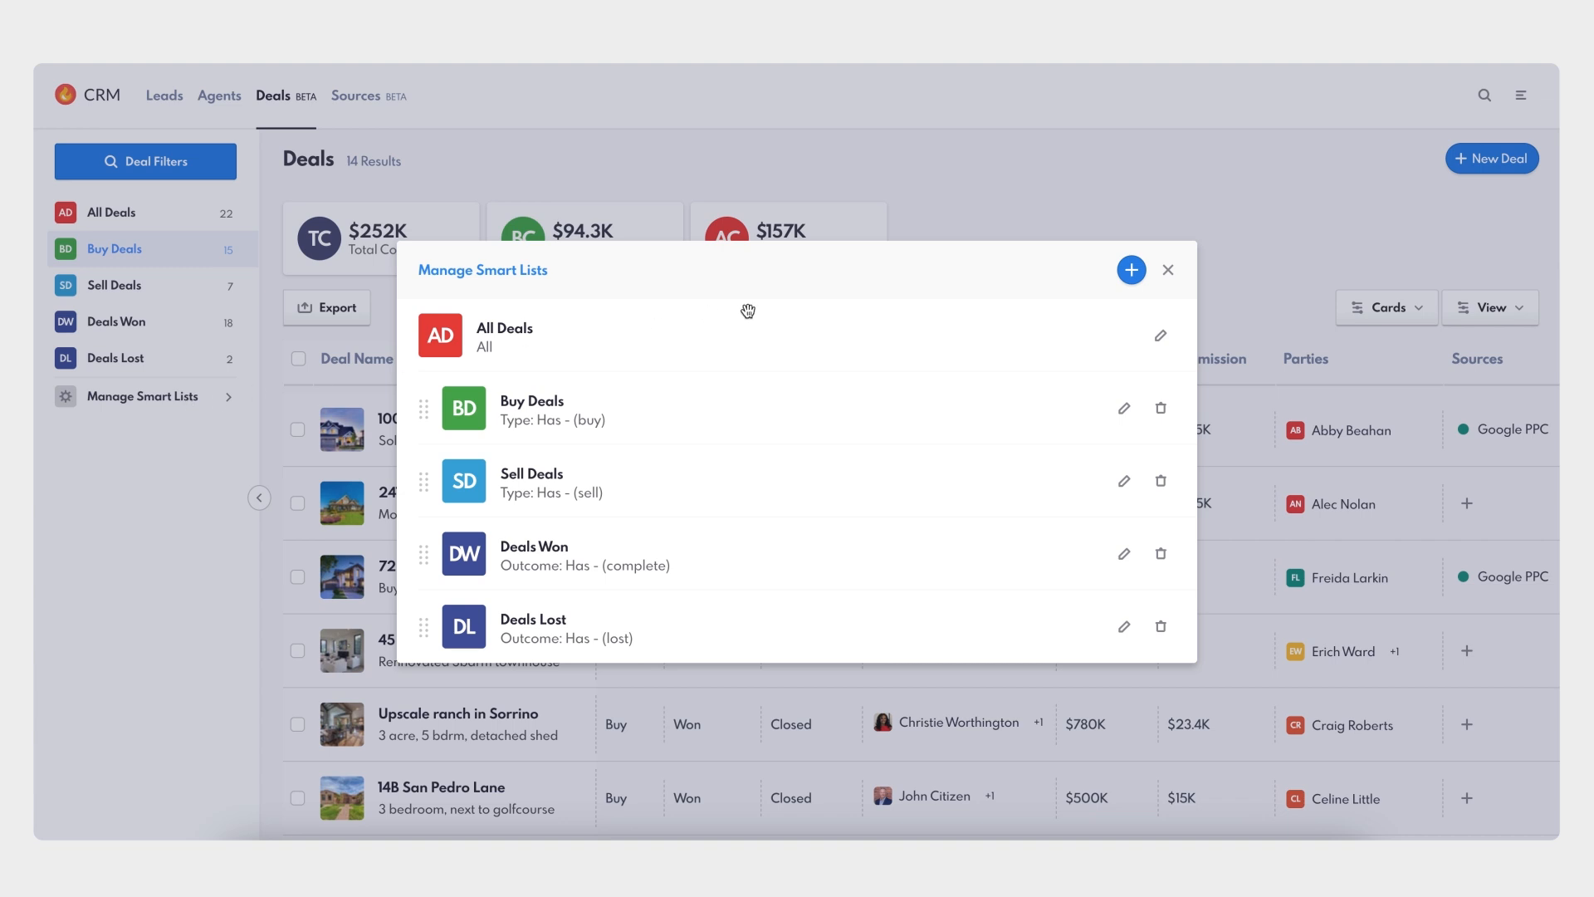
pyautogui.click(1131, 269)
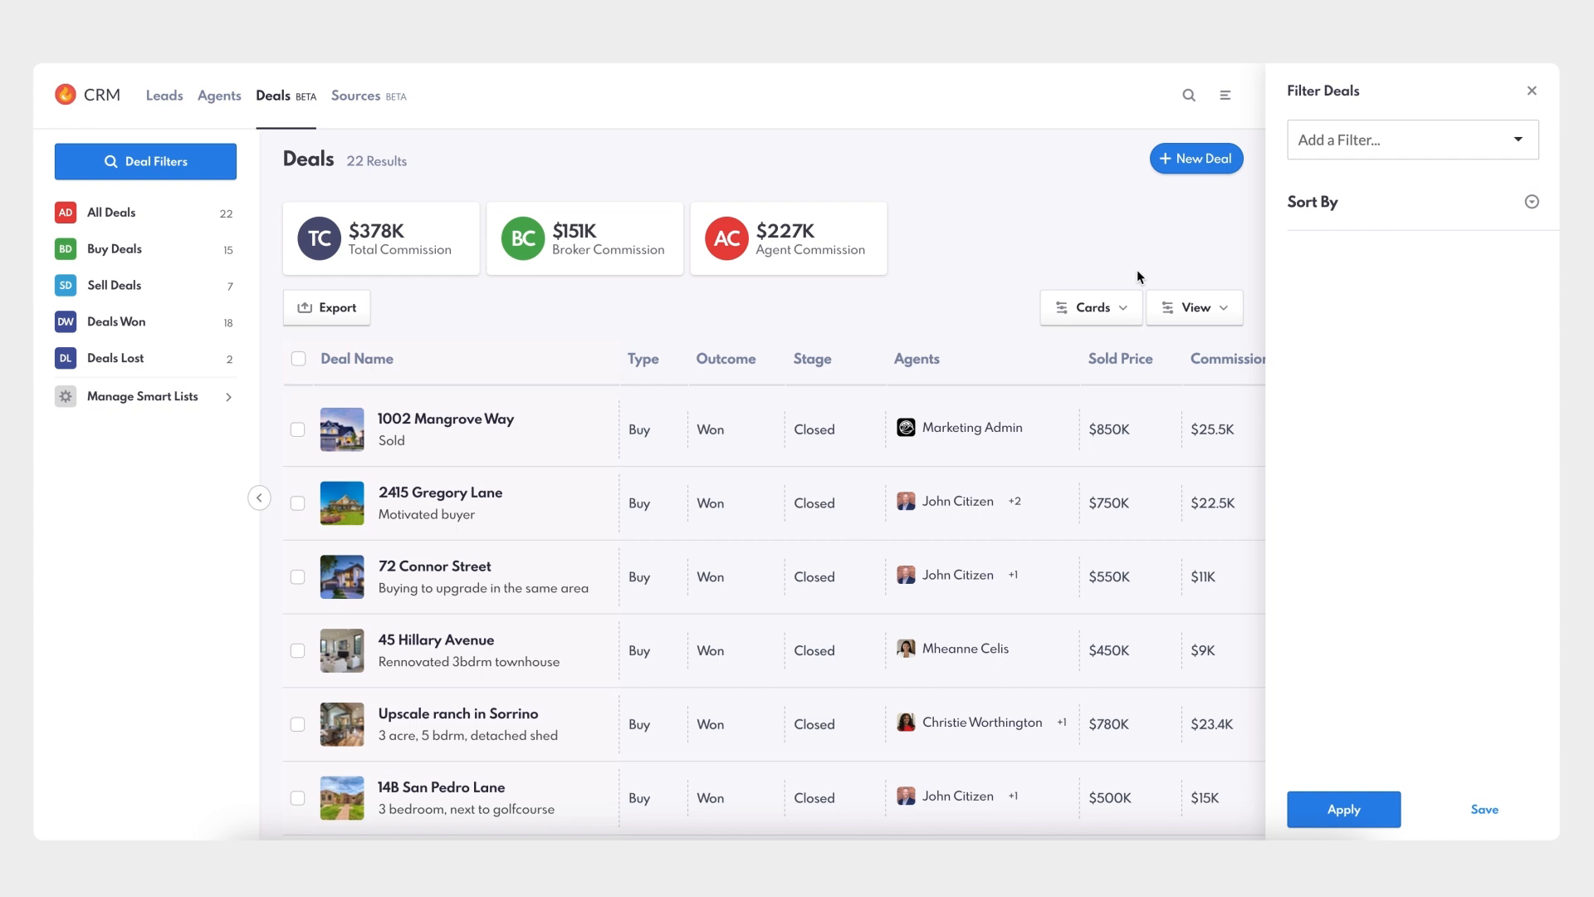
# - Add a Sources filter matching deals that have Google PPC
pyautogui.click(1521, 139)
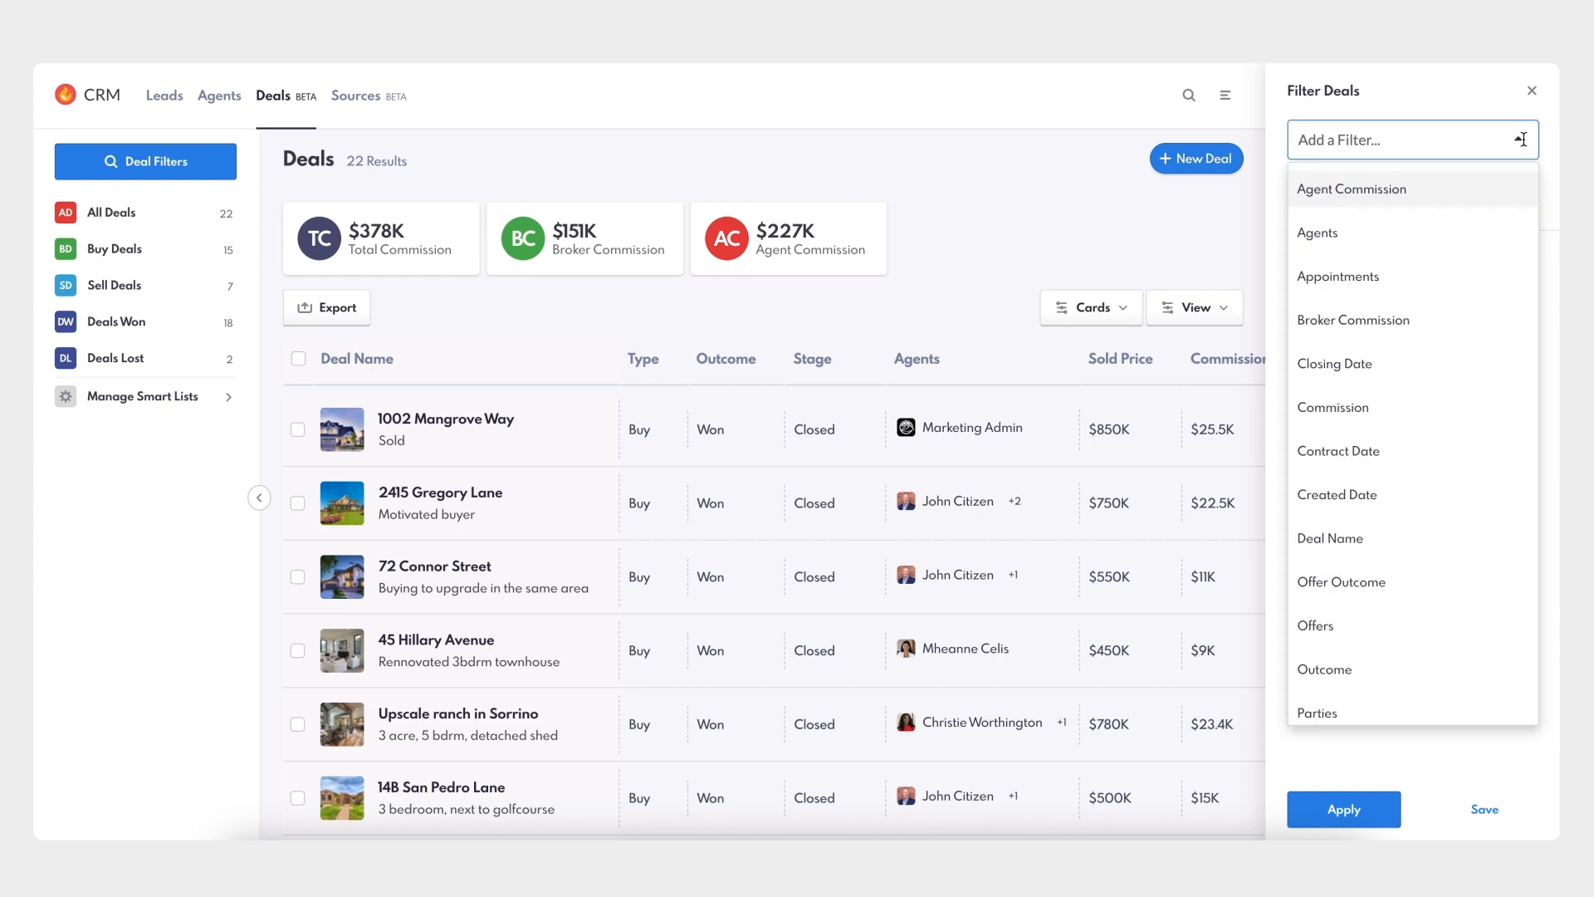
pyautogui.scroll(-3, 1367, 377)
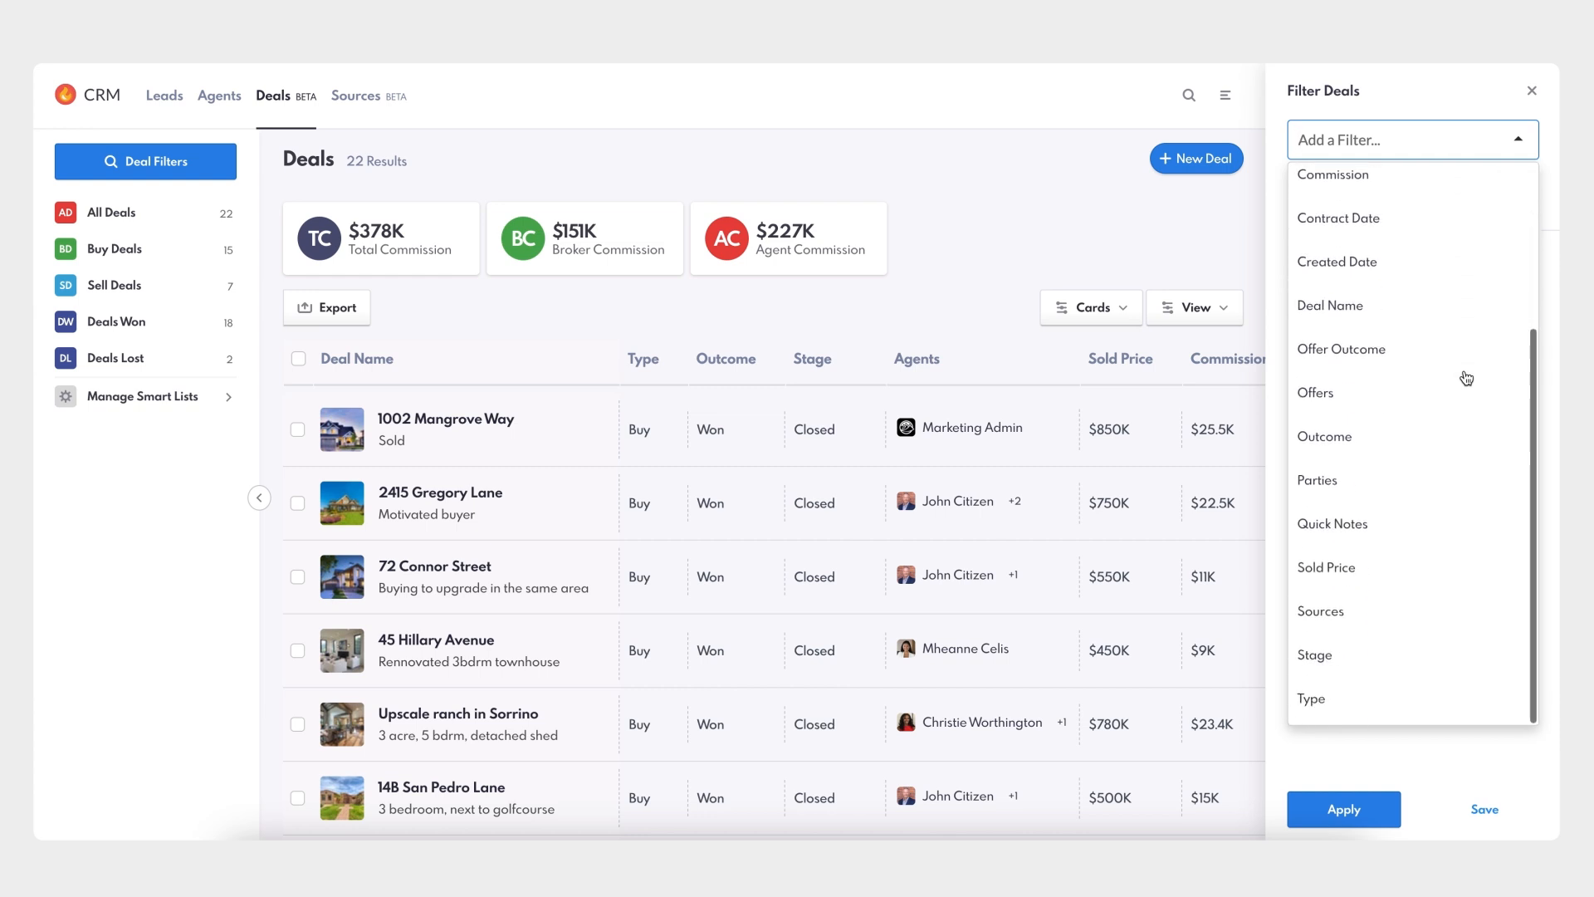
pyautogui.click(1353, 611)
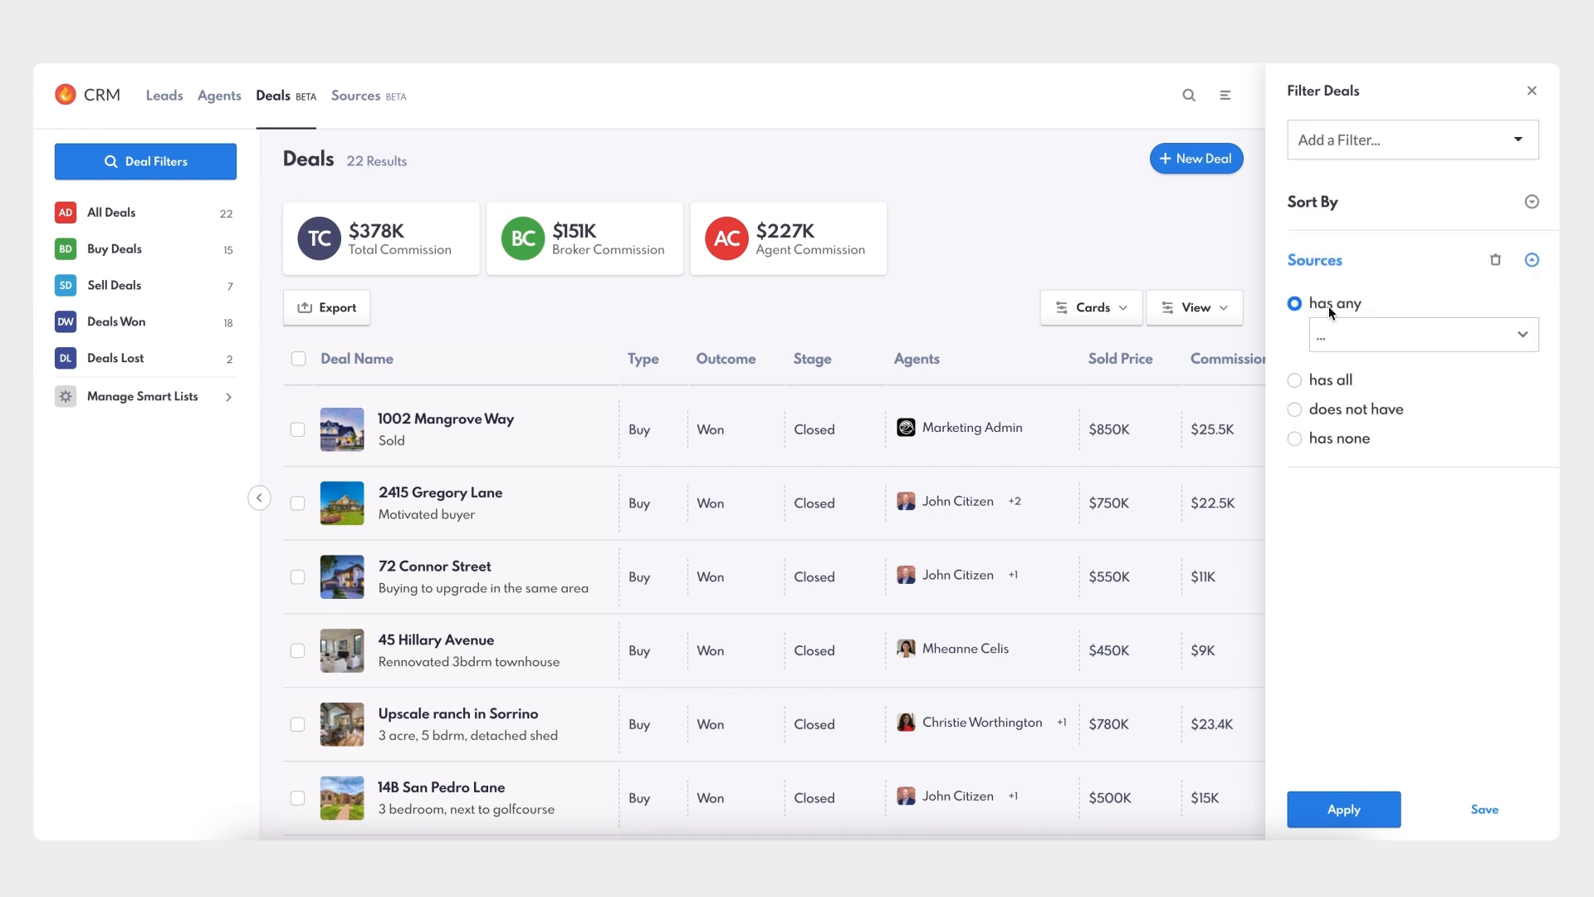
pyautogui.click(1428, 336)
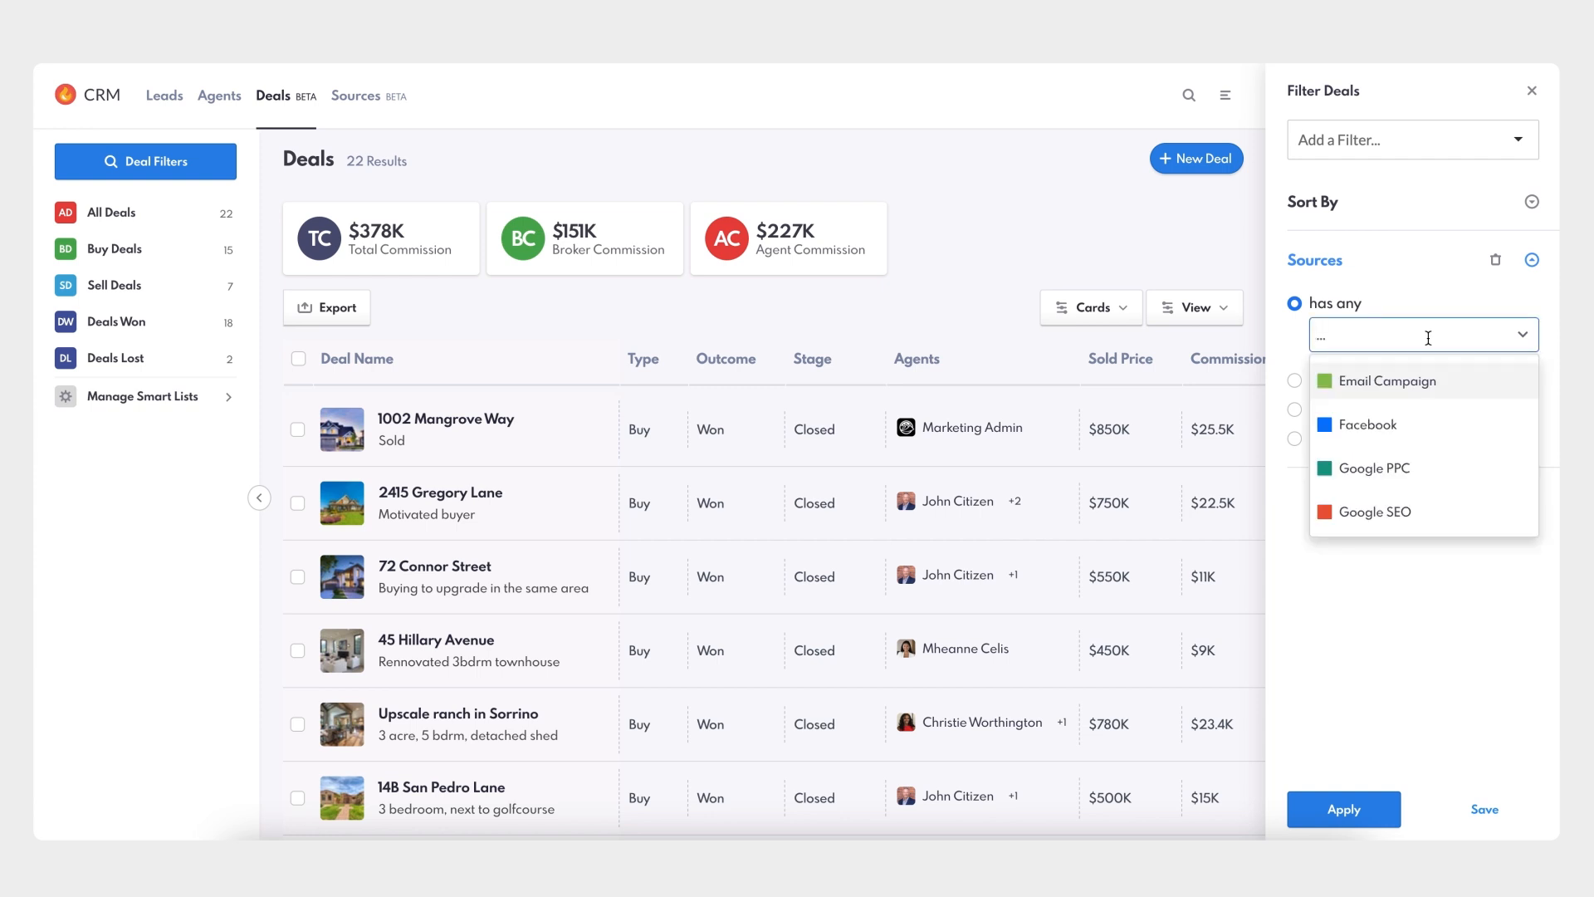
pyautogui.click(1399, 469)
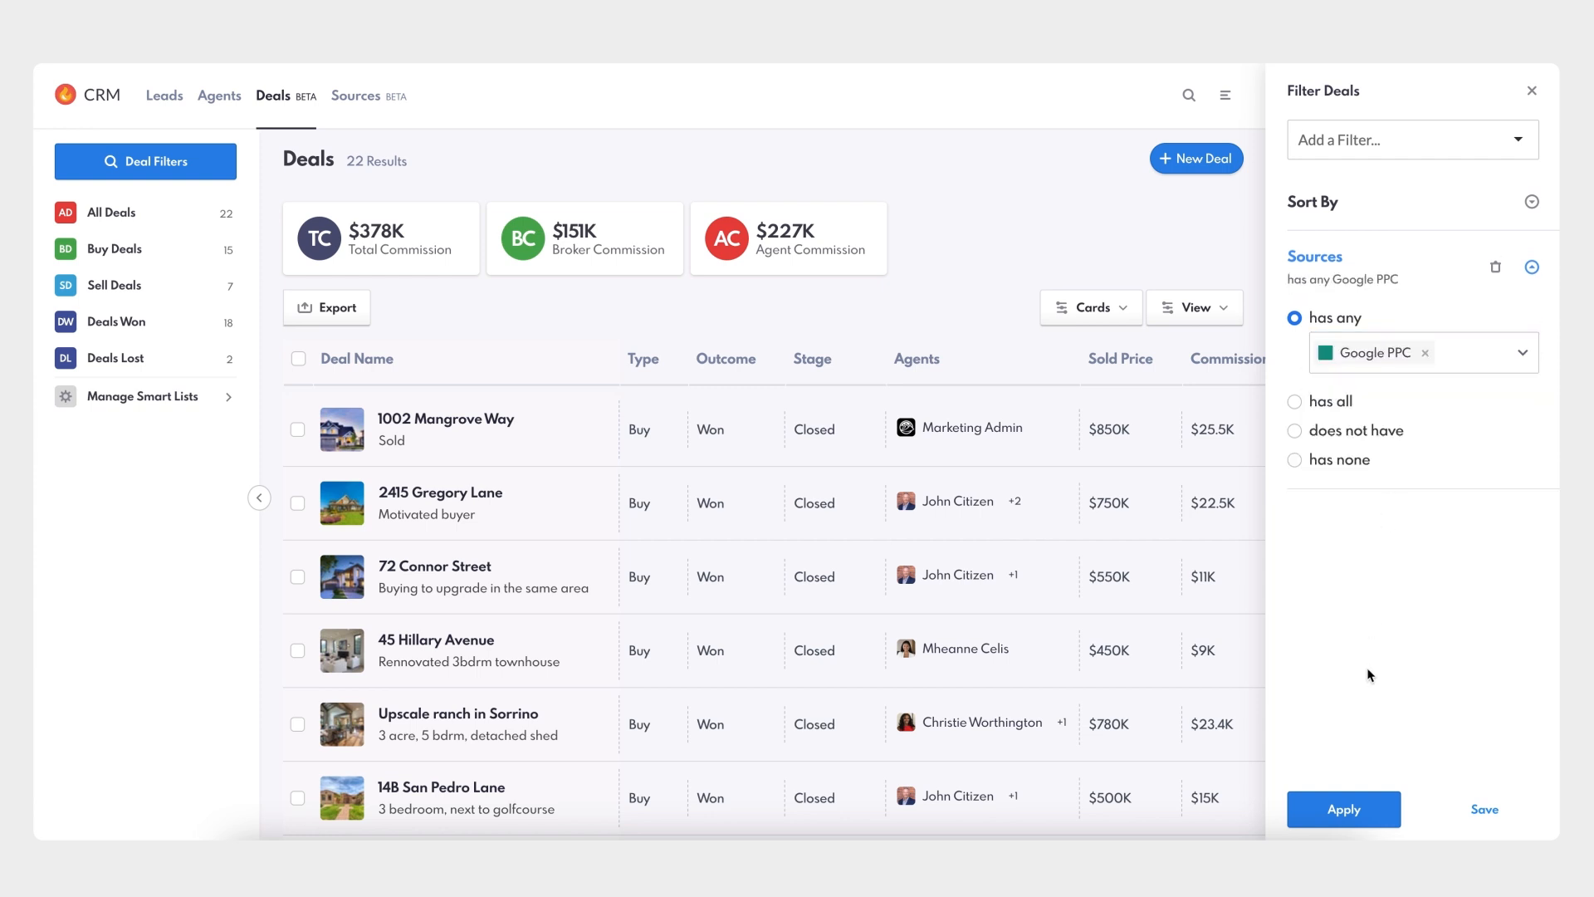
# - Save the filter as a smart list named 'Google PPC Deals'
pyautogui.click(1482, 809)
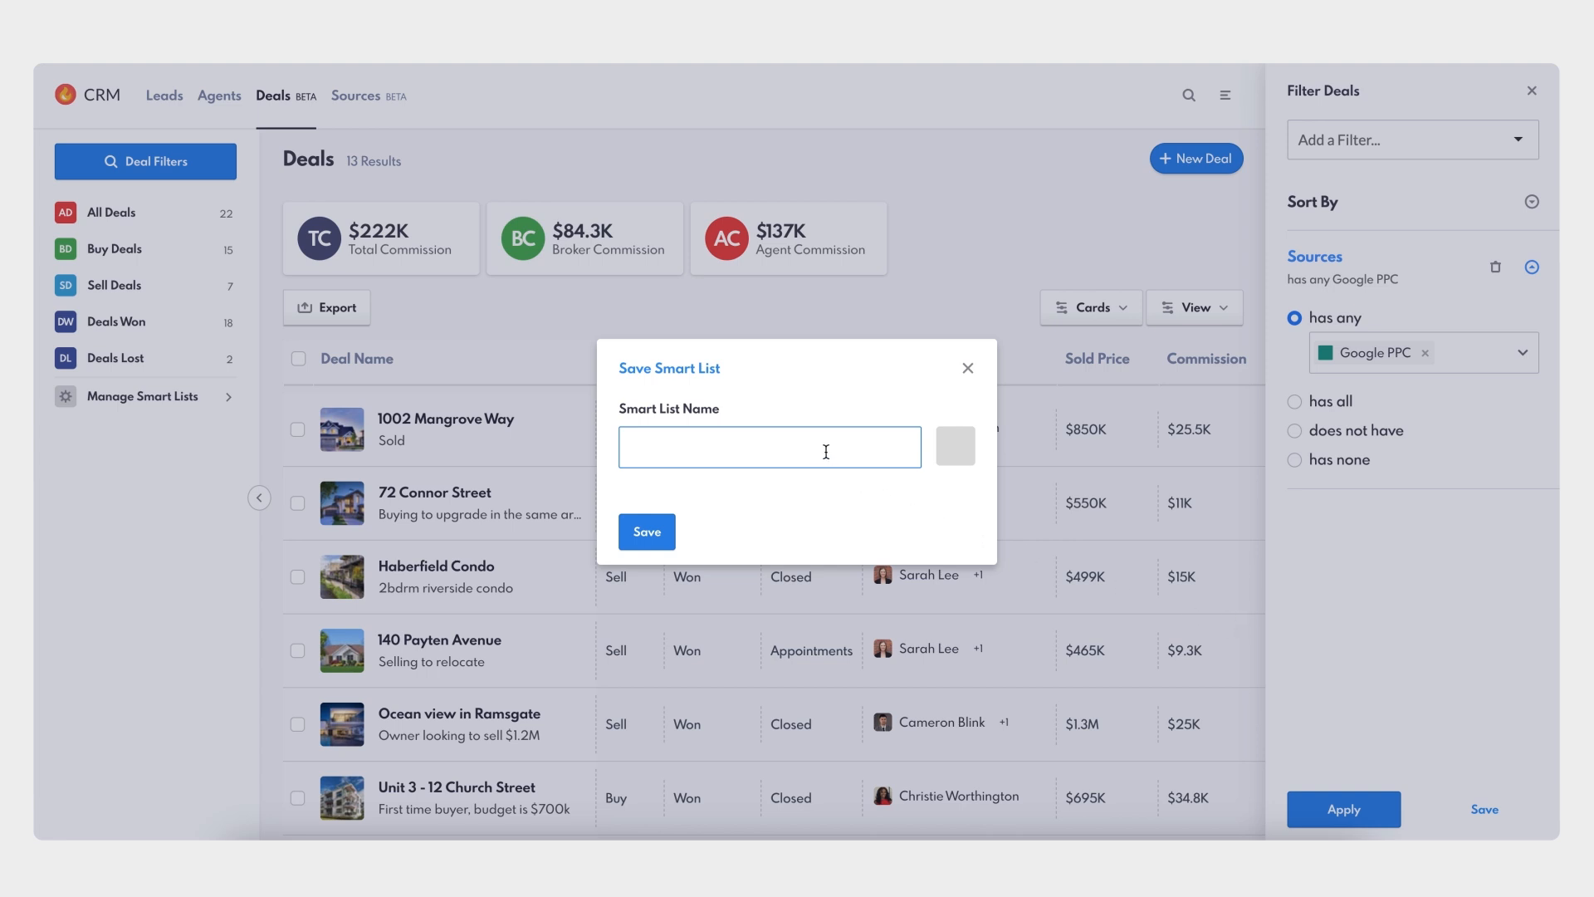
pyautogui.write('Google PPC Deals')
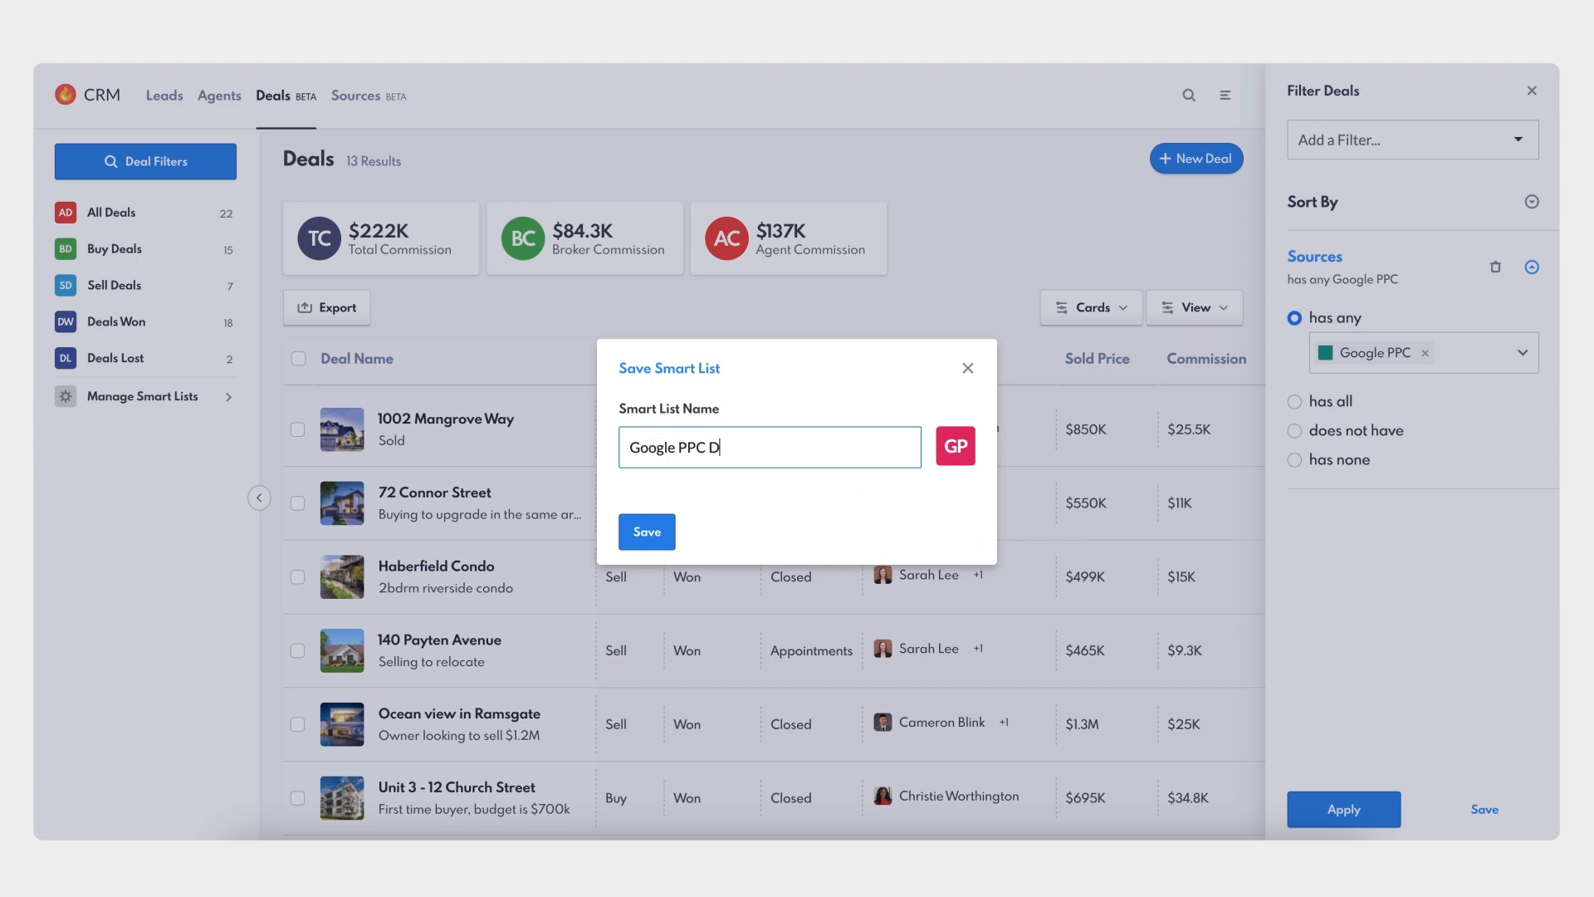
pyautogui.click(648, 538)
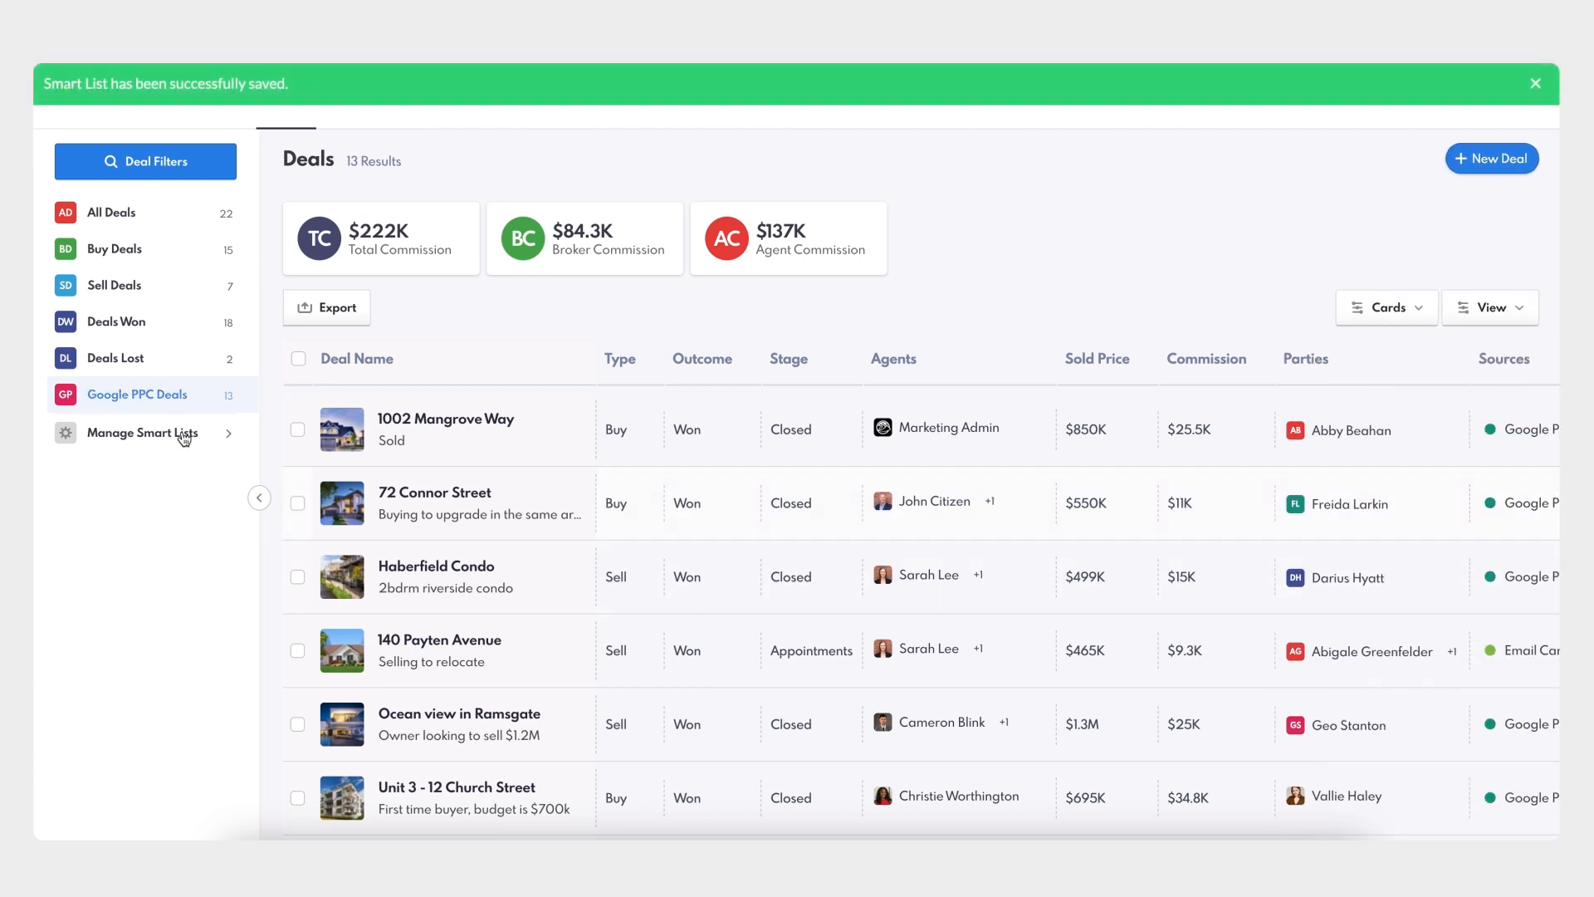
pyautogui.scroll(-4, 478, 536)
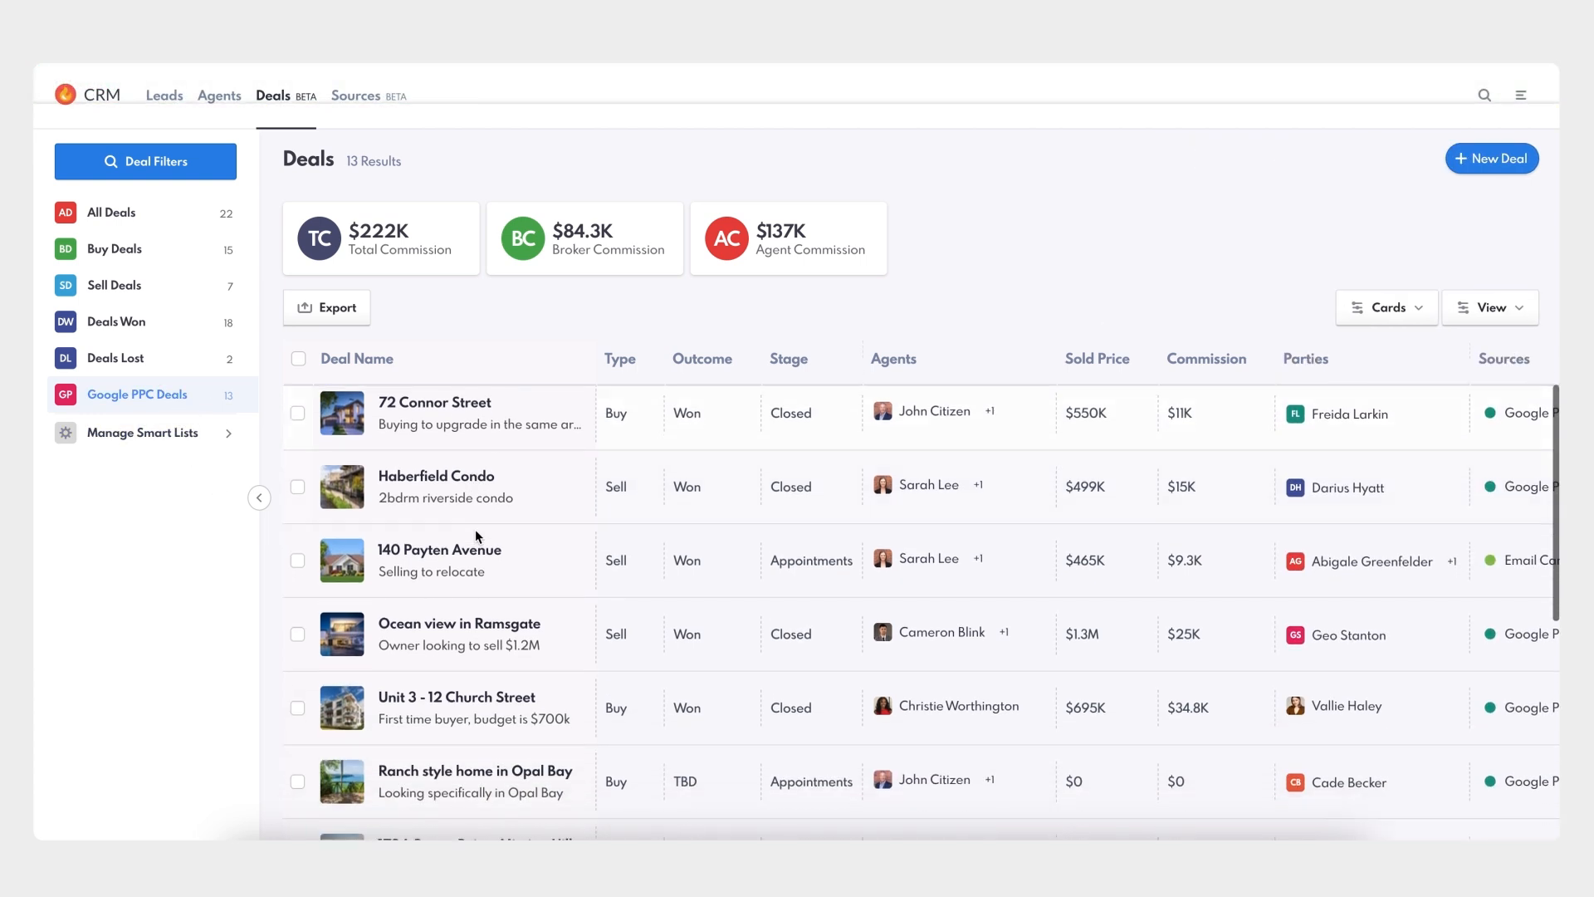
pyautogui.scroll(-2, 478, 535)
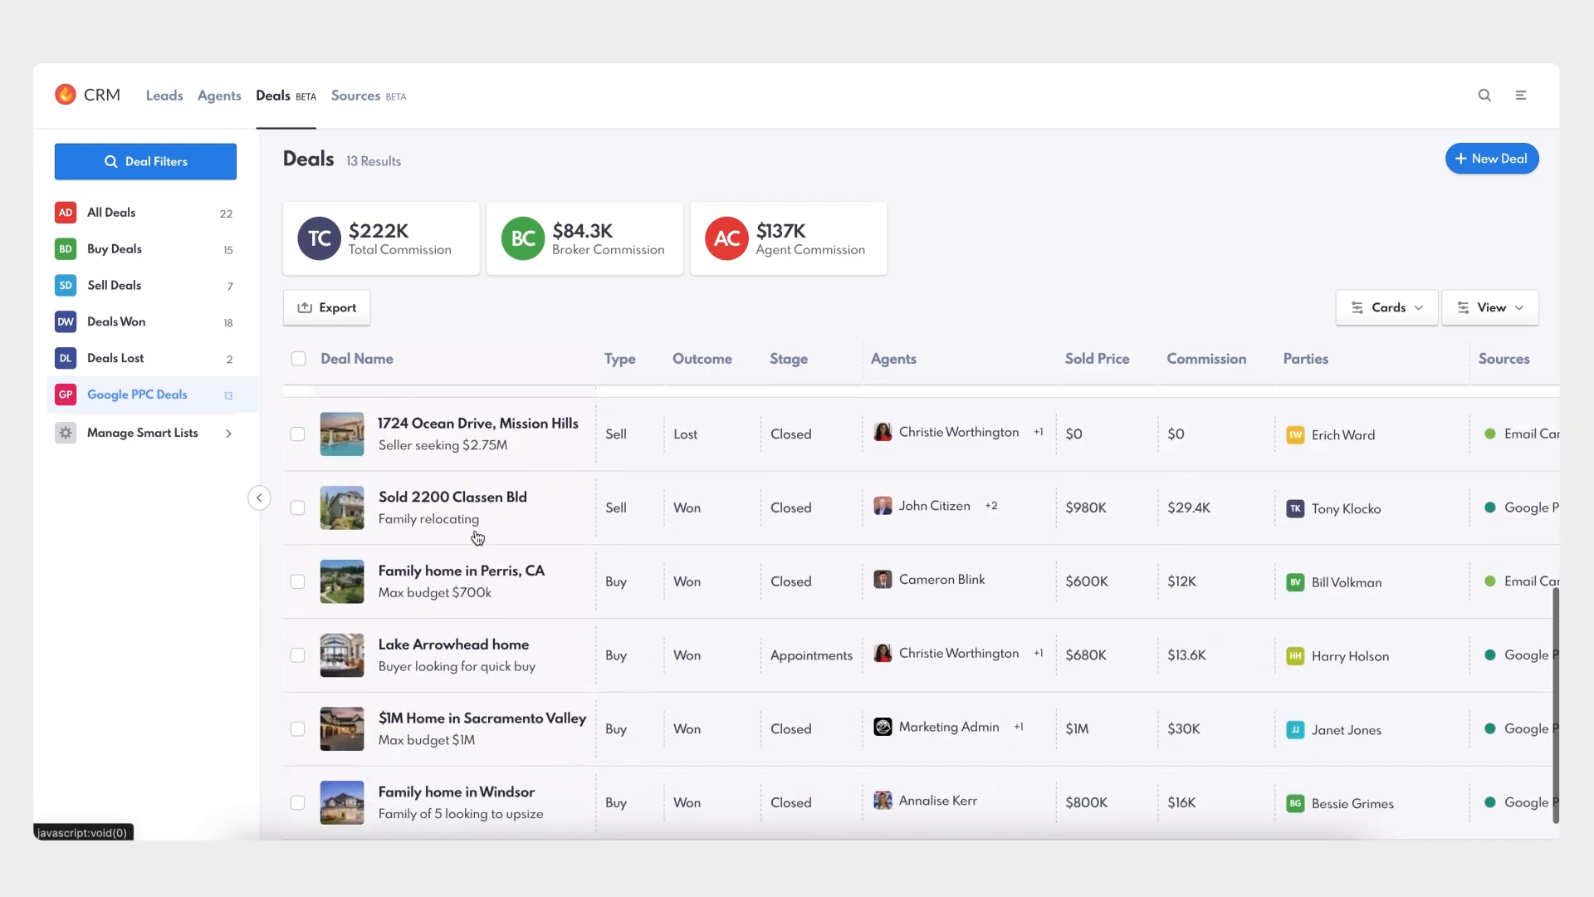
pyautogui.scroll(6, 477, 537)
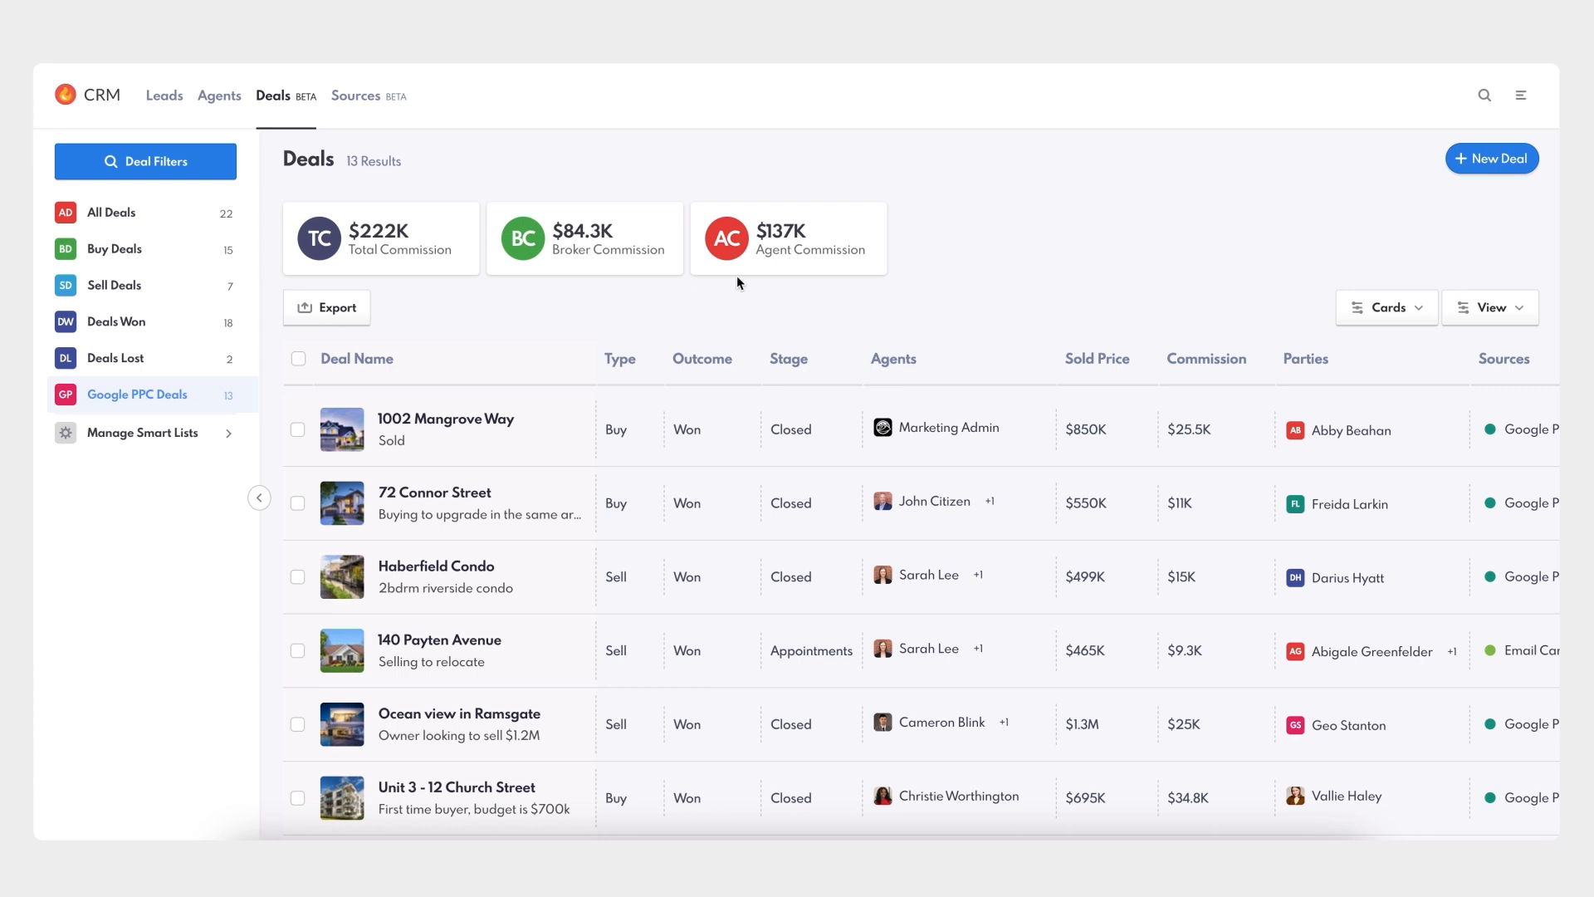
# - In REW Company, open the first agent's Permissions and expand Deals Privileges
pyautogui.click(1525, 98)
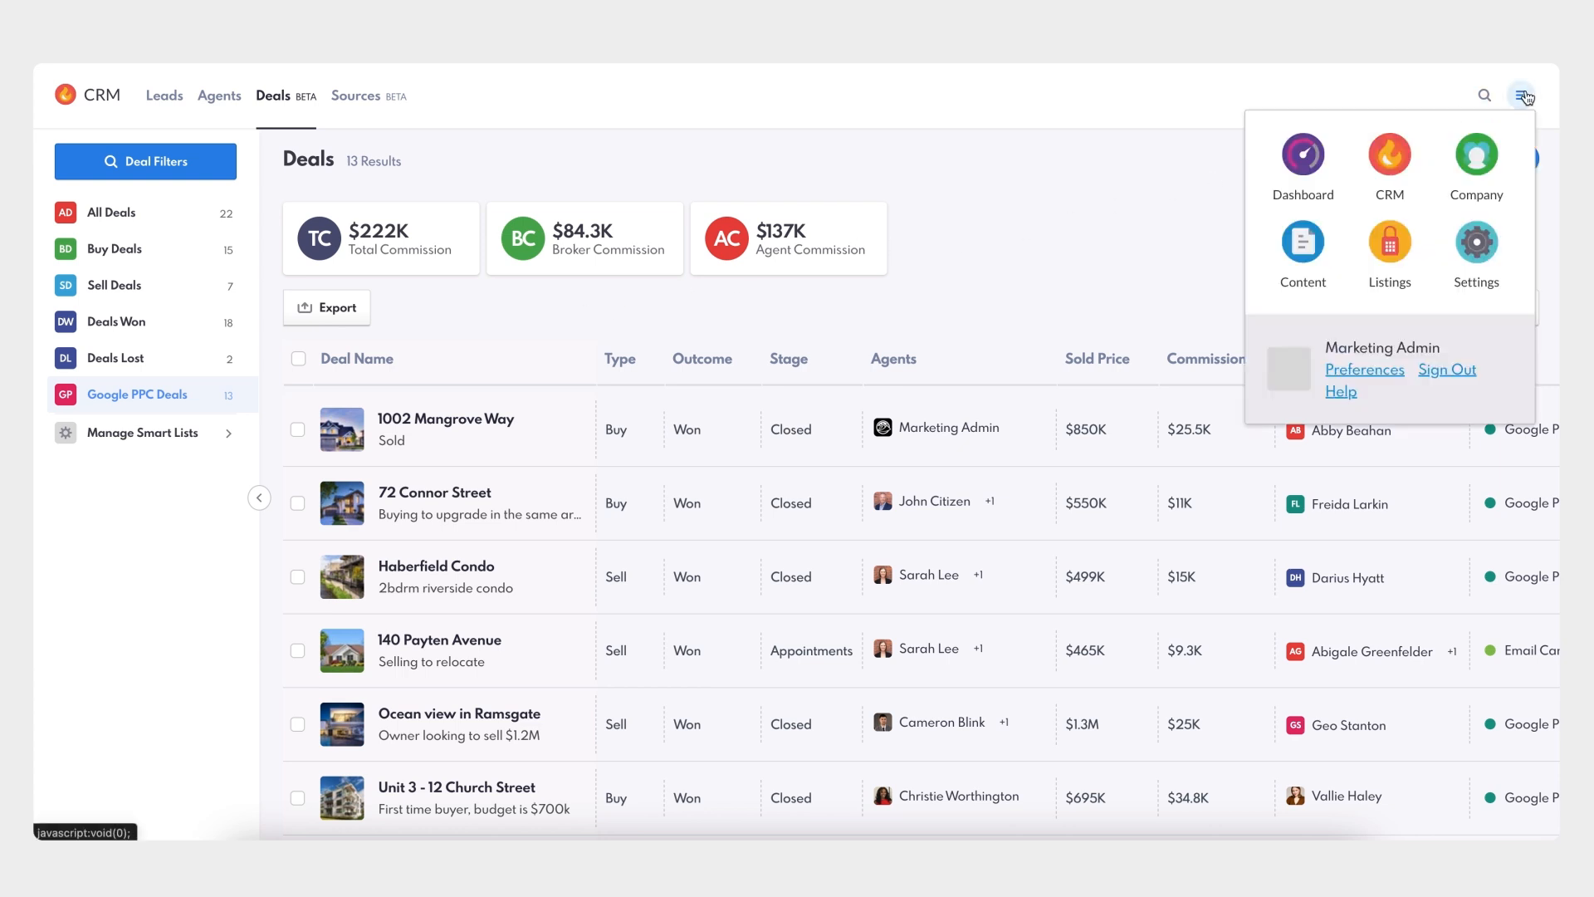
pyautogui.click(1477, 172)
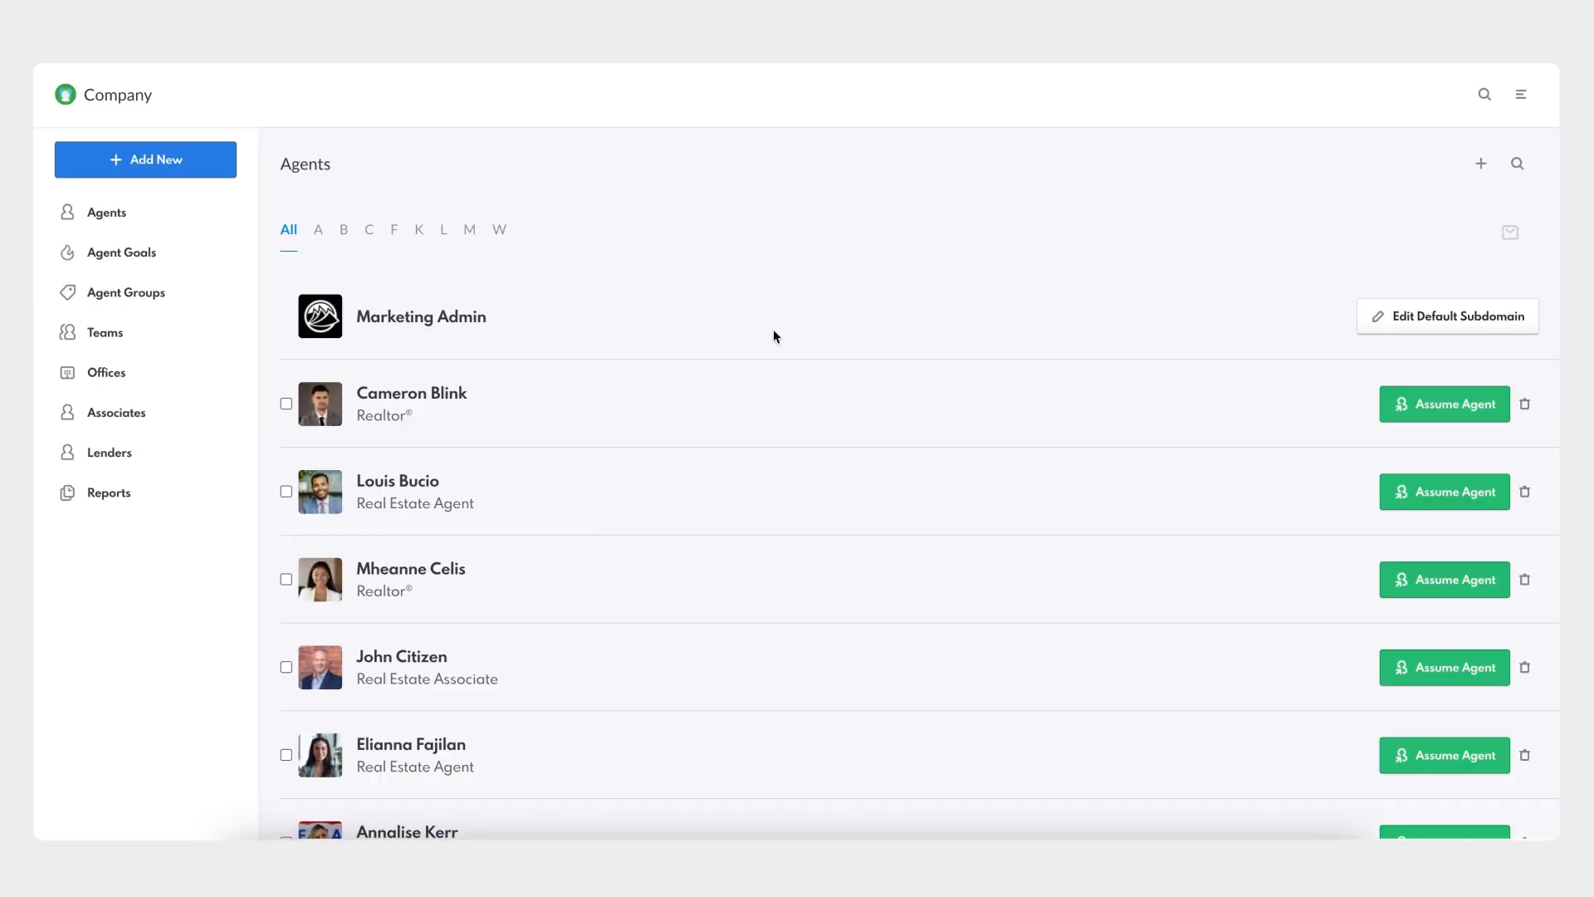
pyautogui.click(449, 407)
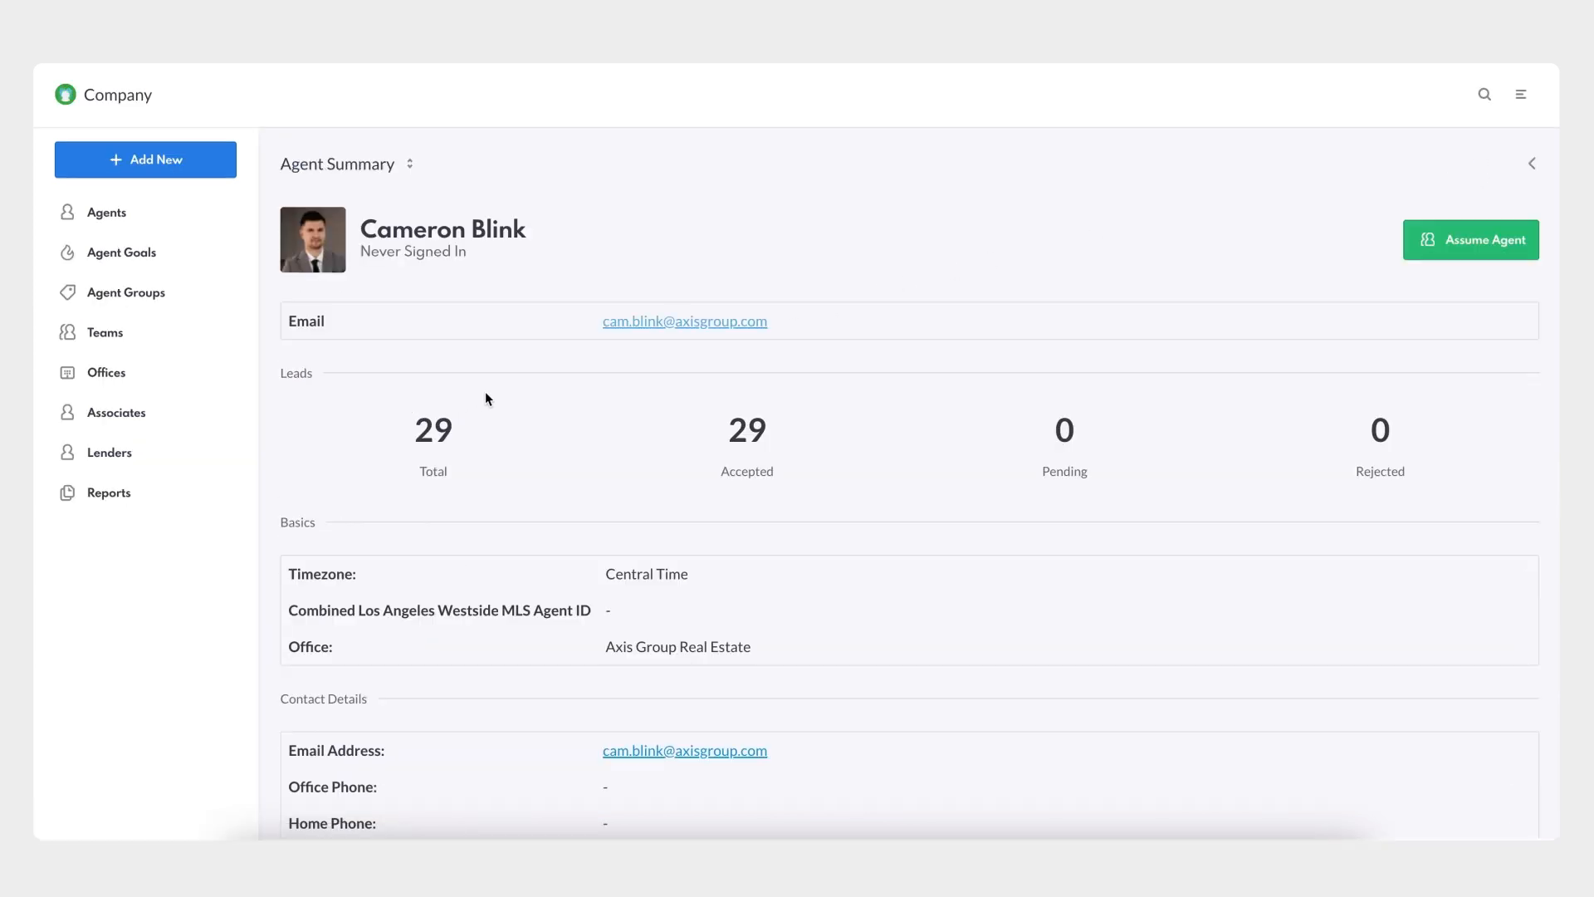
pyautogui.click(392, 166)
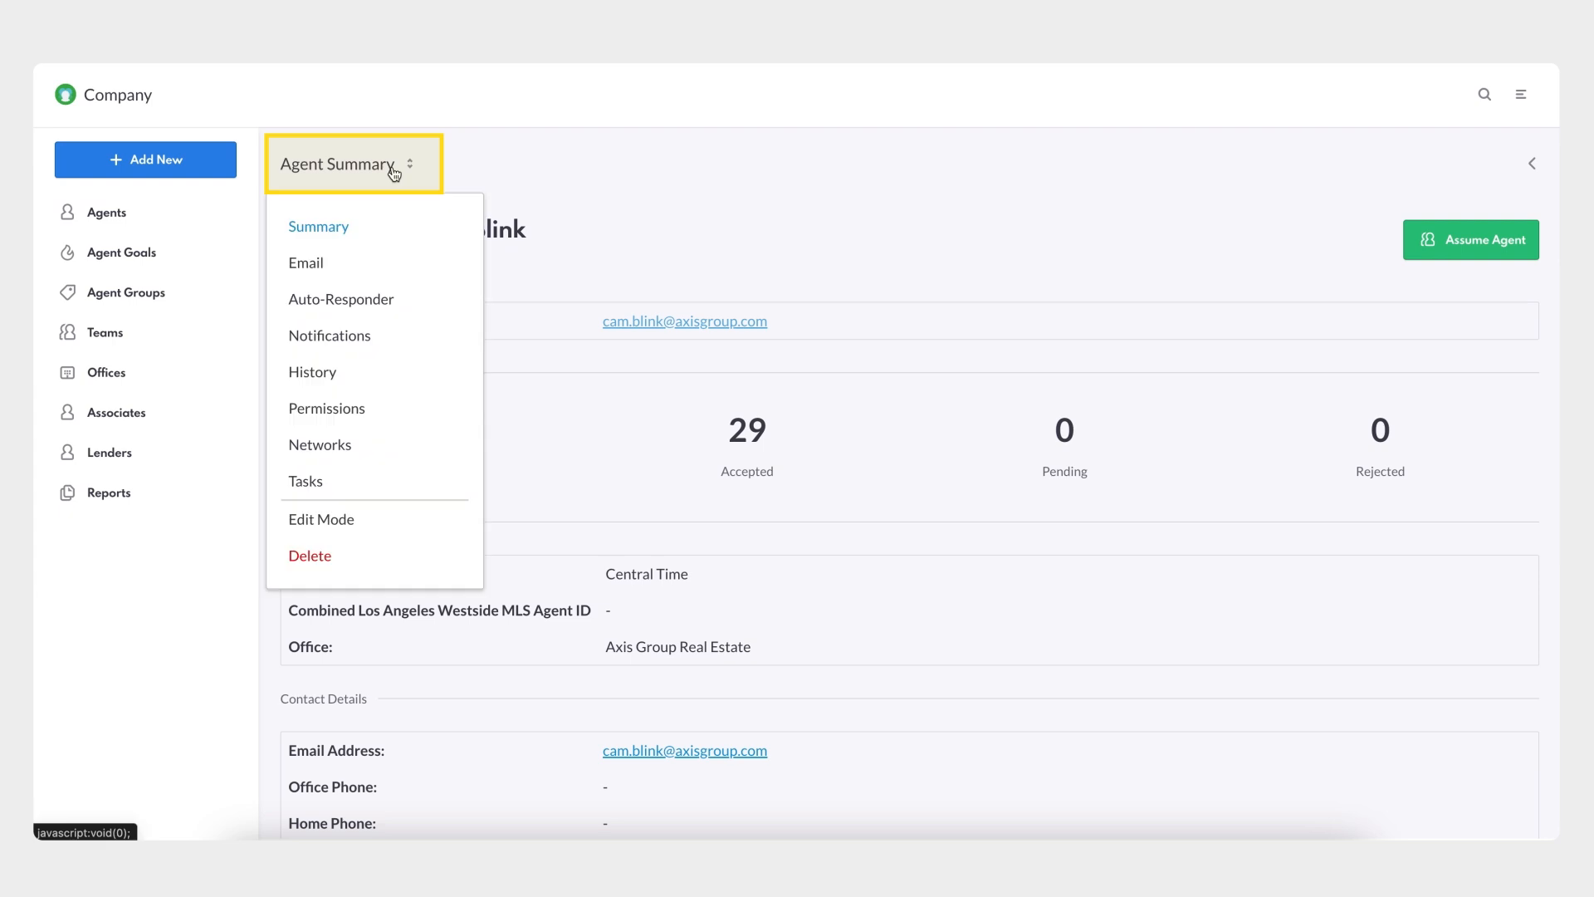
pyautogui.click(376, 410)
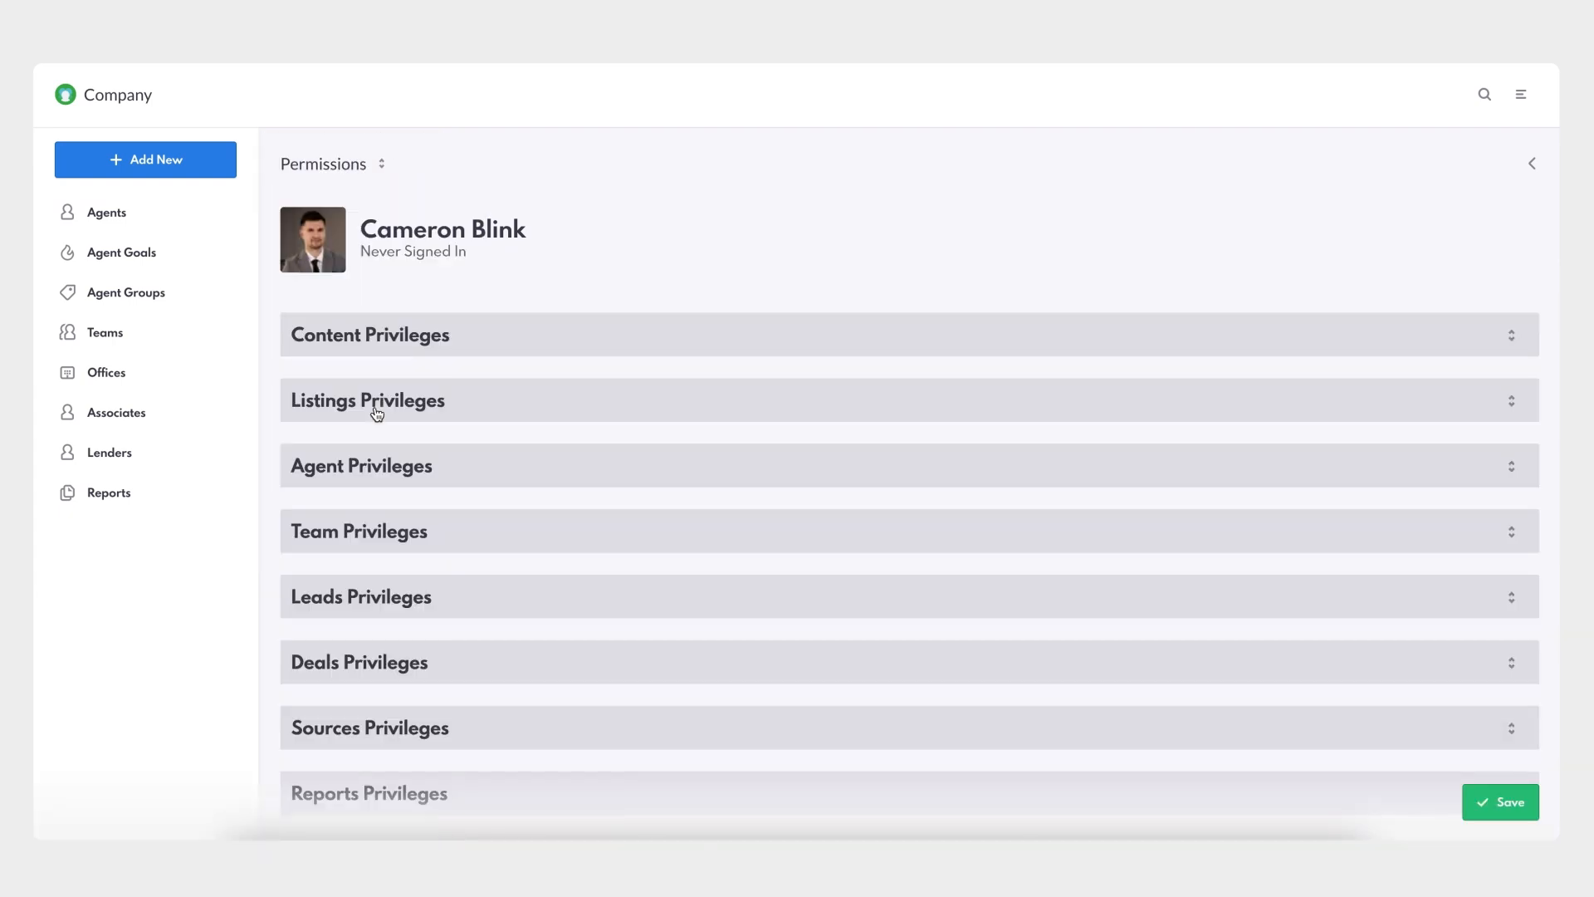
pyautogui.scroll(-3, 376, 411)
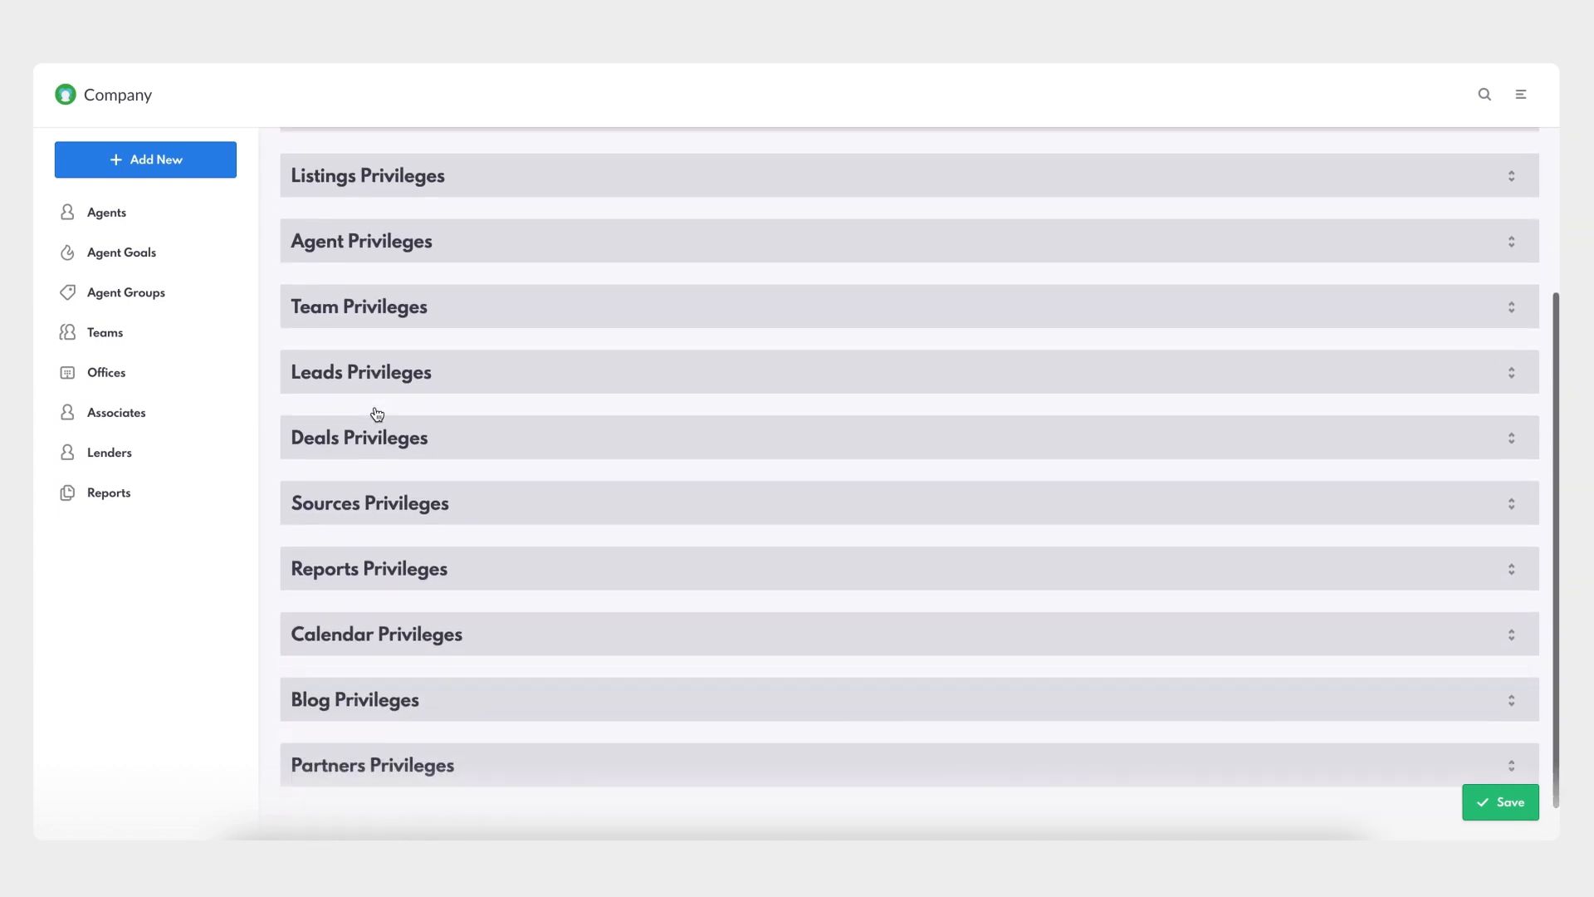
pyautogui.click(447, 450)
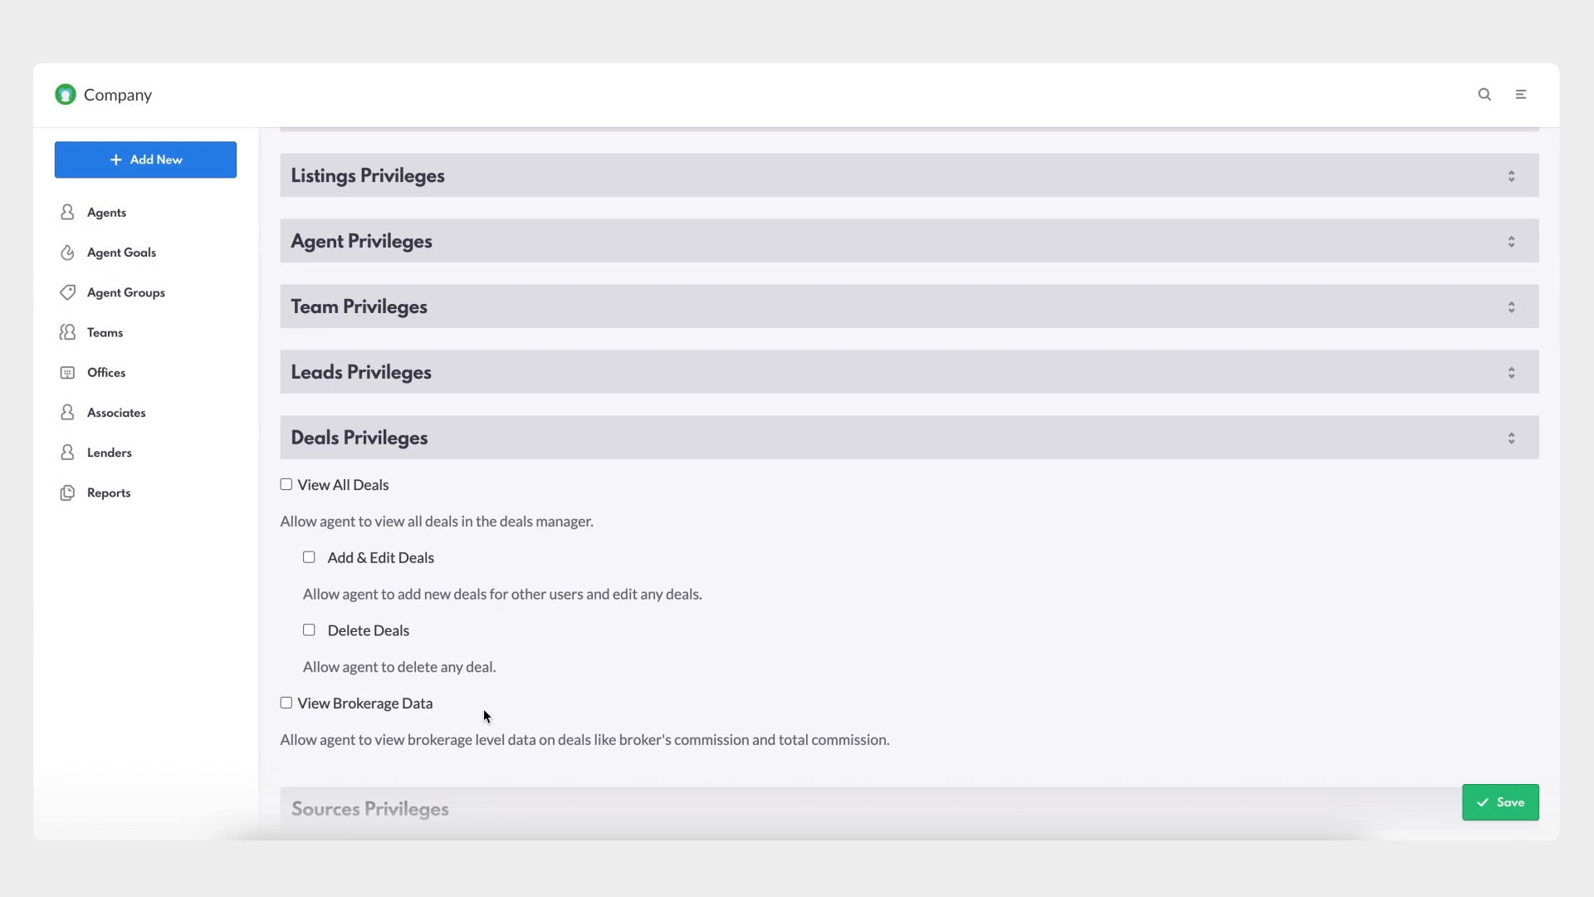
# - Enable View All Deals, Add & Edit Deals and Delete Deals for the agent and save
pyautogui.click(285, 485)
pyautogui.click(309, 557)
pyautogui.click(309, 631)
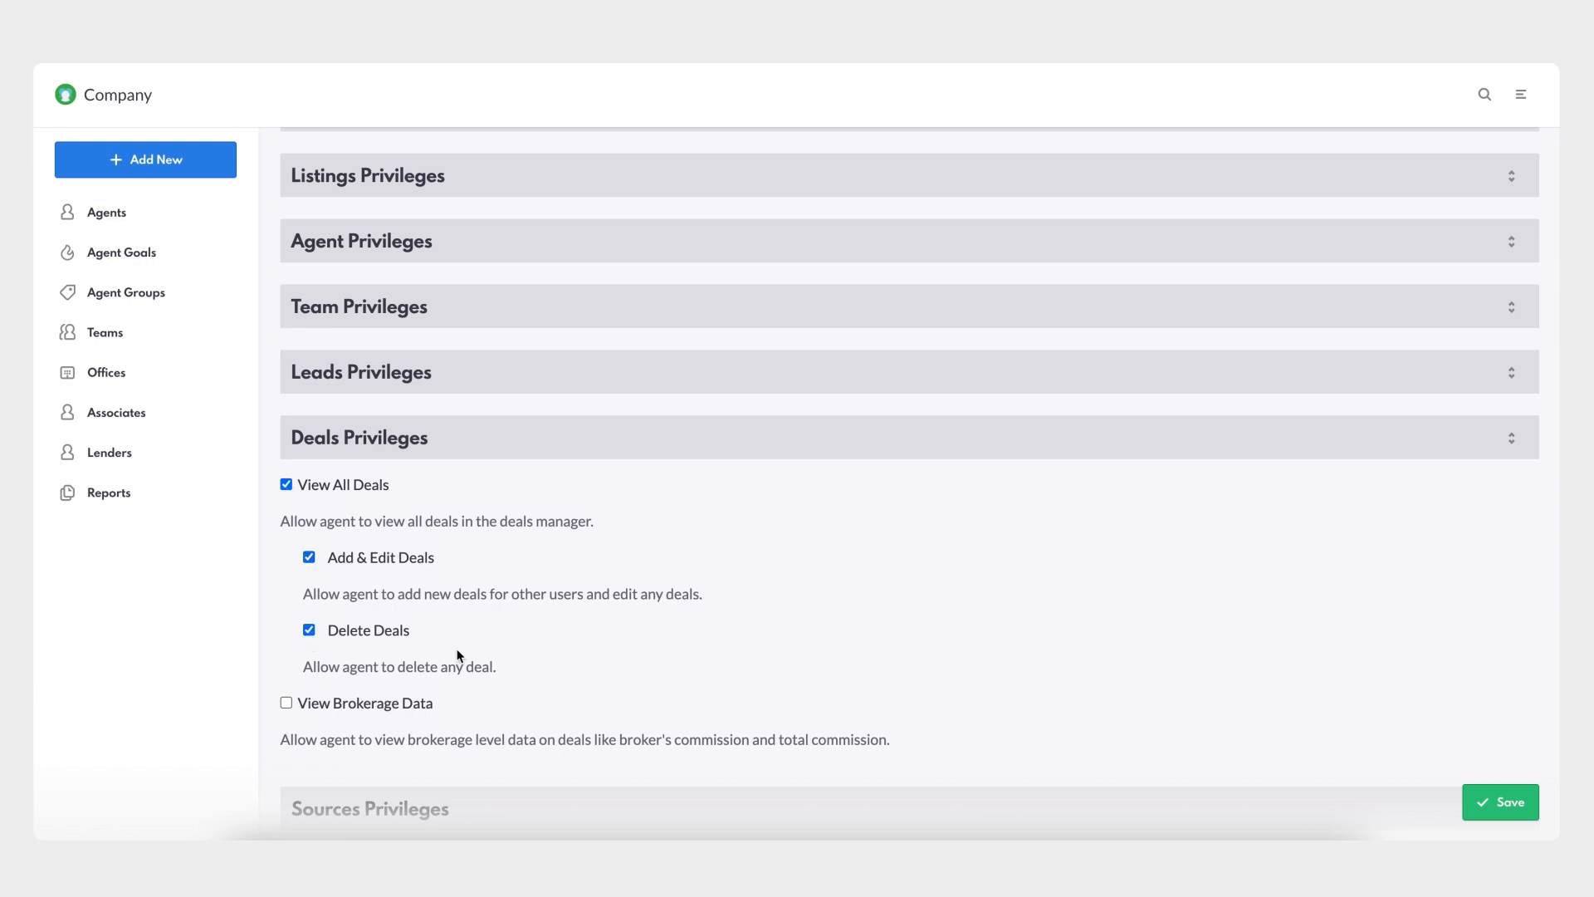
pyautogui.click(1510, 808)
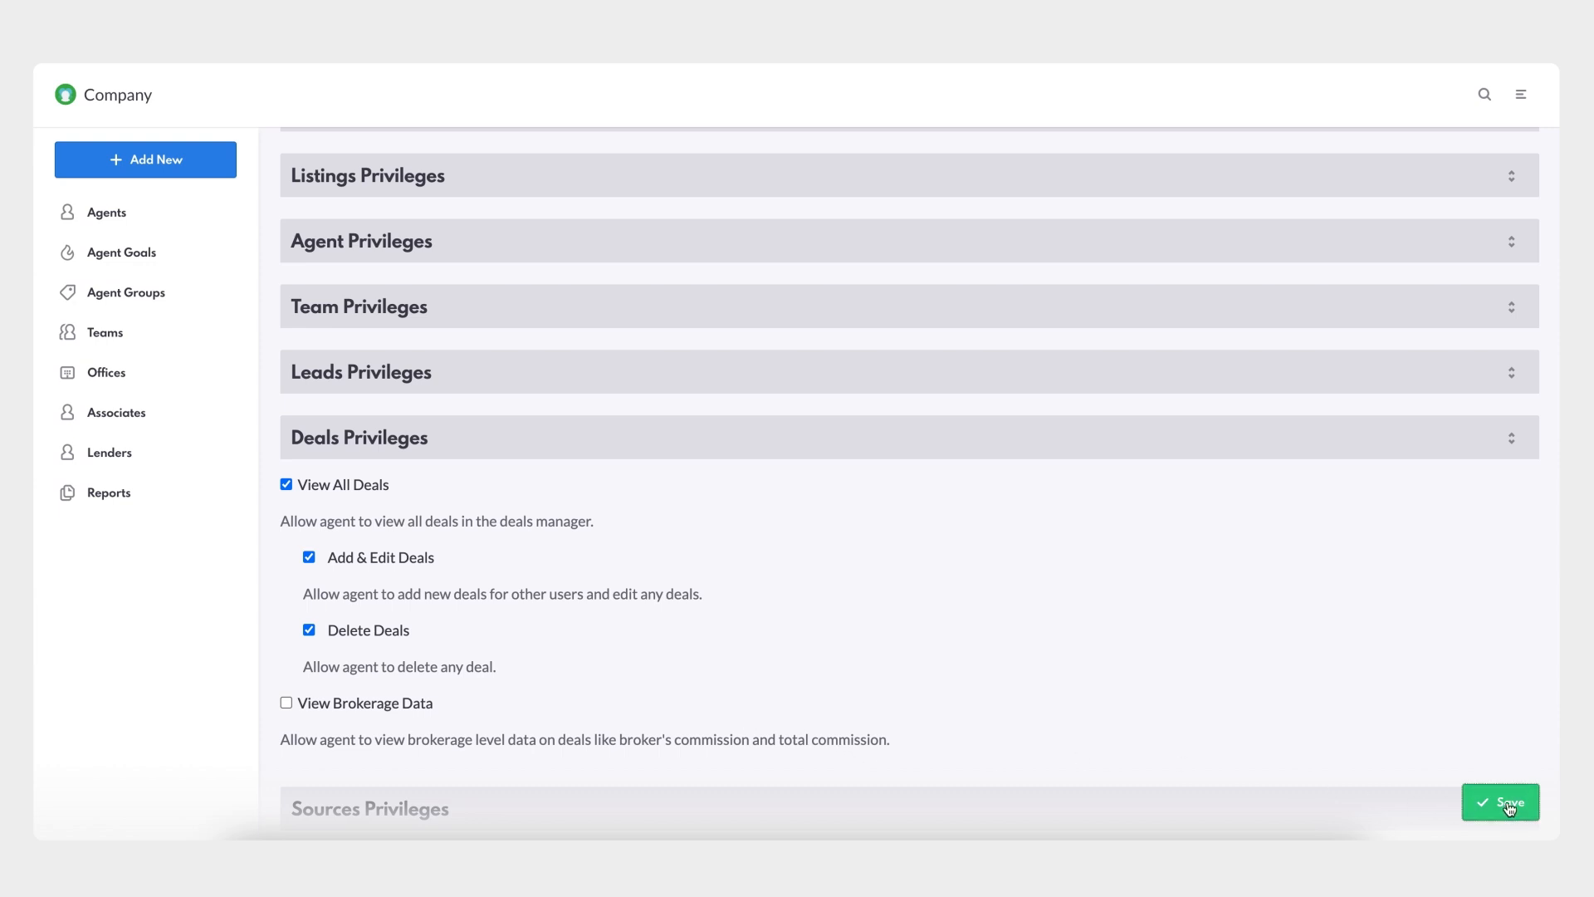